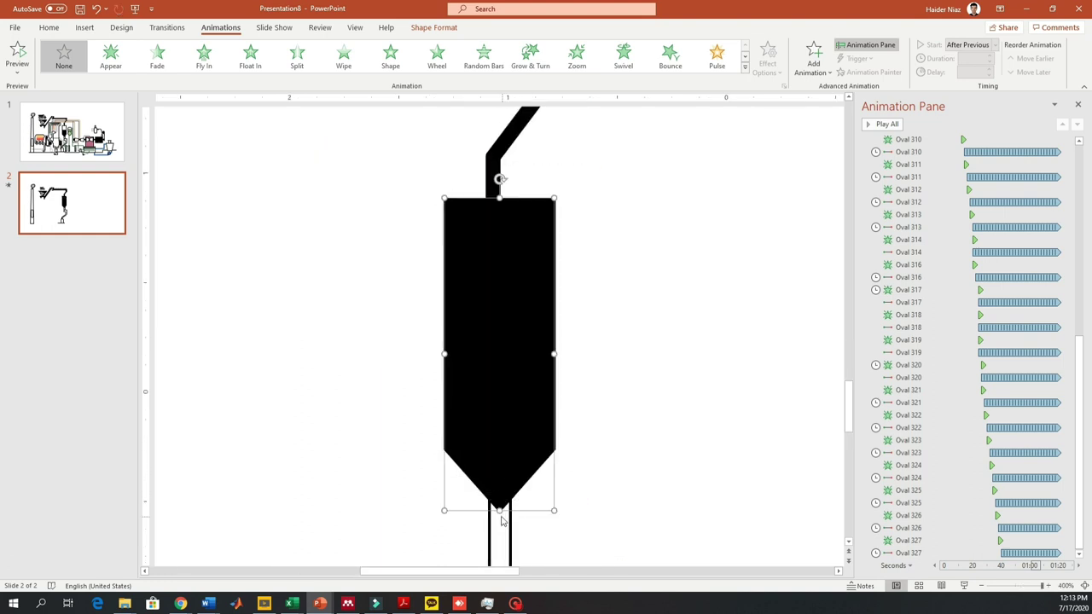
Shorten the black hopper fill from its lower end to expose the hopper outline, and select the pipe below.
left_click(521, 462)
left_click_drag(515, 460, 499, 413)
key("Delete")
left_click(527, 401)
left_click_drag(390, 402, 535, 503)
key("Delete")
left_click(504, 484)
Draw a small rounded rectangle about 0.27" high and 0.08" wide beside the hopper, with white fill and no visible outline.
left_click(85, 28)
left_click(206, 60)
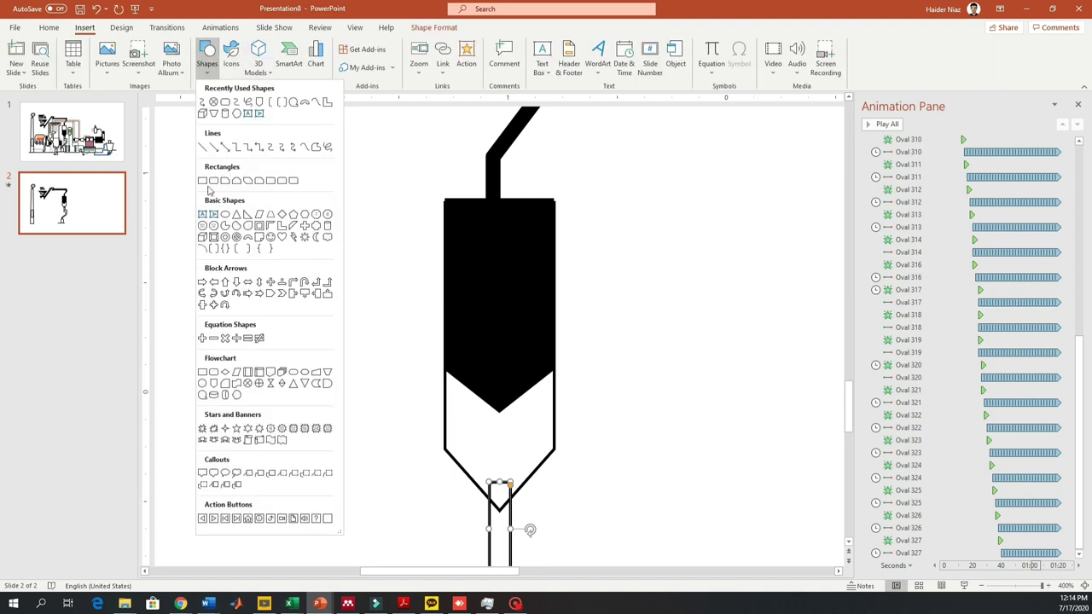
left_click(231, 109)
left_click_drag(363, 340, 383, 401)
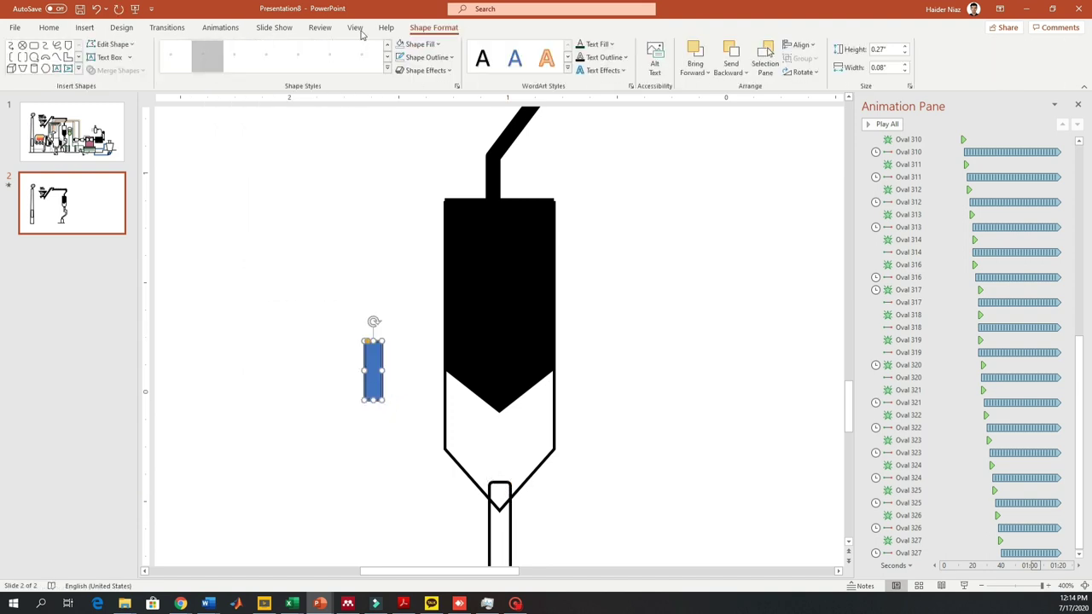
left_click(400, 46)
left_click(400, 58)
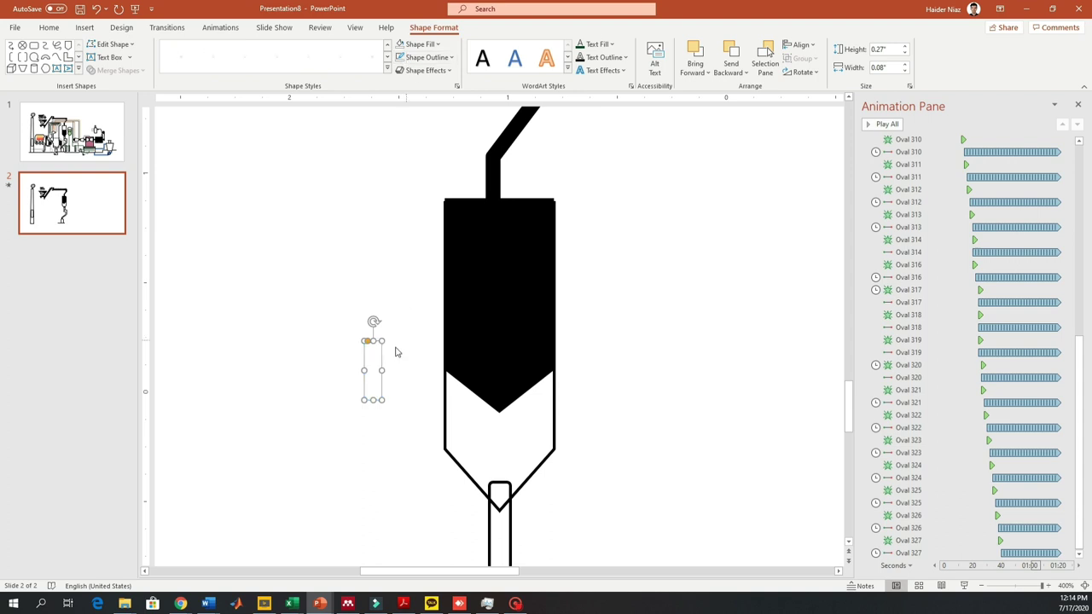
Place the small white rectangle over the pipe's upper end, covering its overlap with the hopper's tip.
mouse_move(374, 379)
left_mouse_down()
mouse_move(490, 470)
mouse_move(357, 382)
left_mouse_up()
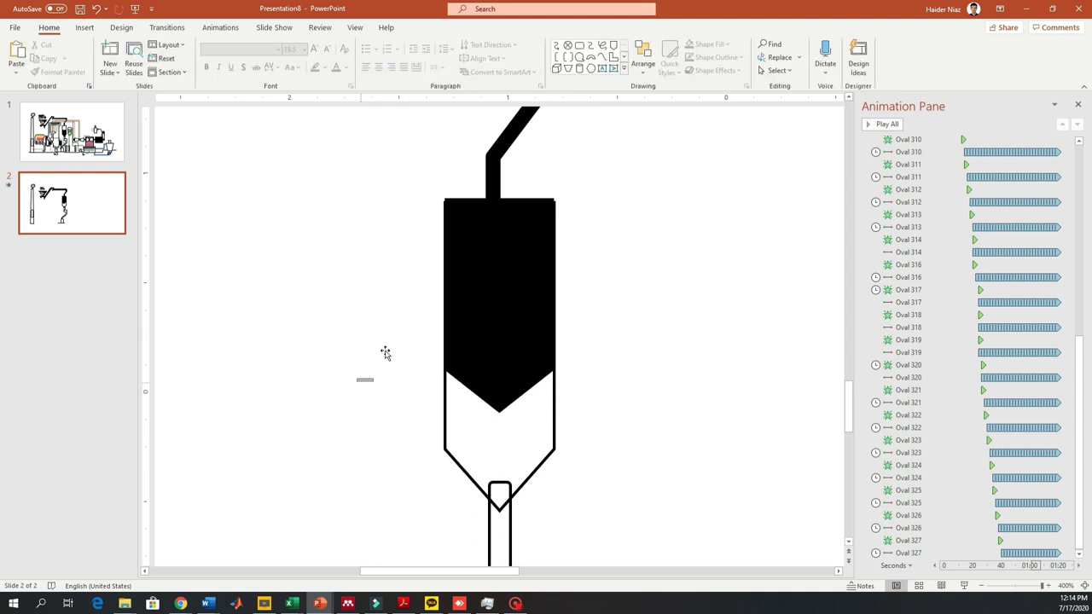
left_click_drag(436, 516, 324, 329)
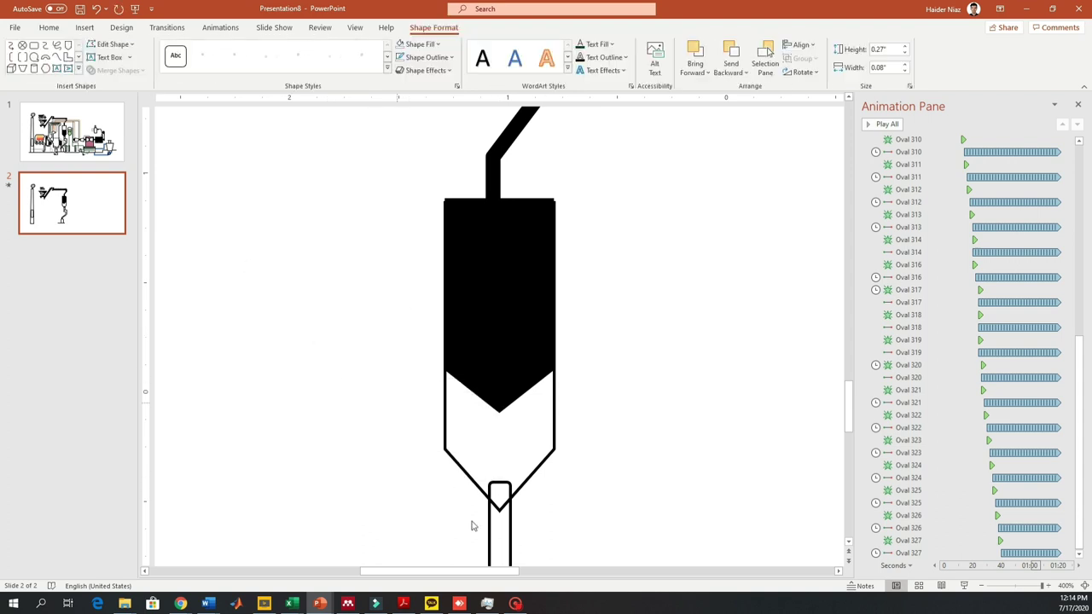
left_click_drag(471, 526, 247, 261)
left_click_drag(379, 388, 509, 471)
left_click(421, 44)
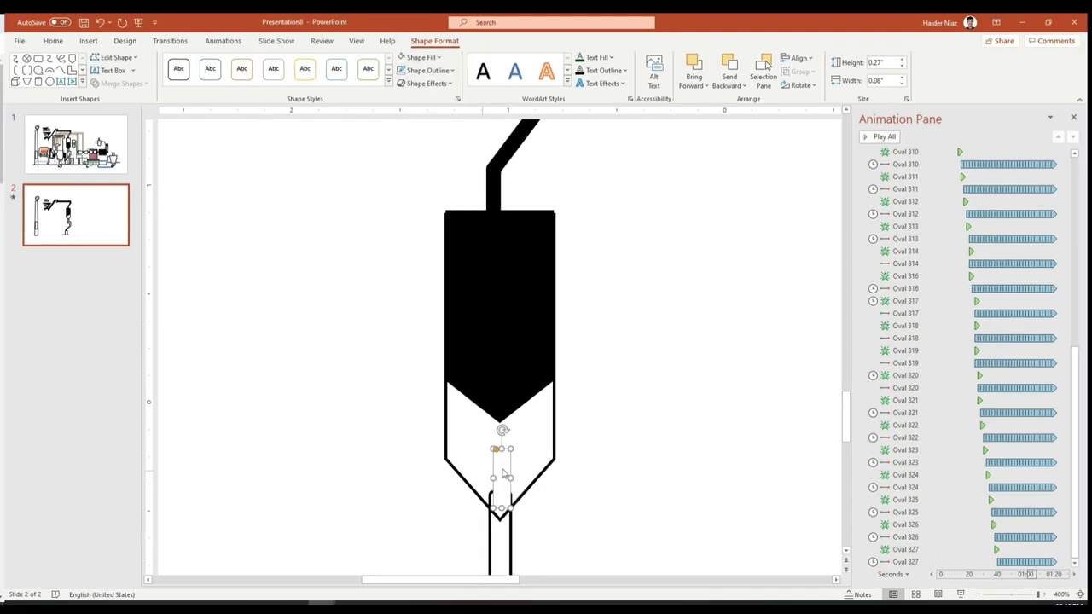
left_click_drag(510, 479, 550, 556)
key("ctrl+z")
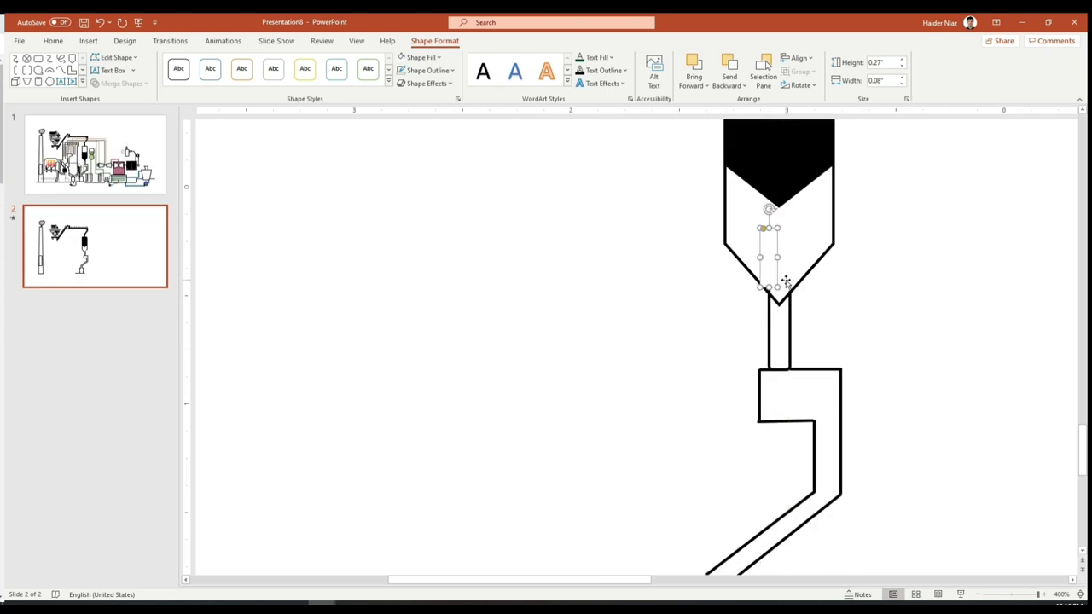
left_click_drag(785, 282, 788, 282)
key("ctrl+Right")
key("ctrl+Right")
left_click(882, 340)
Stretch the black fill back down to the hopper's tip and bring it in front of the white rectangle.
left_click(781, 207)
left_click_drag(778, 208, 779, 304)
left_click(787, 203)
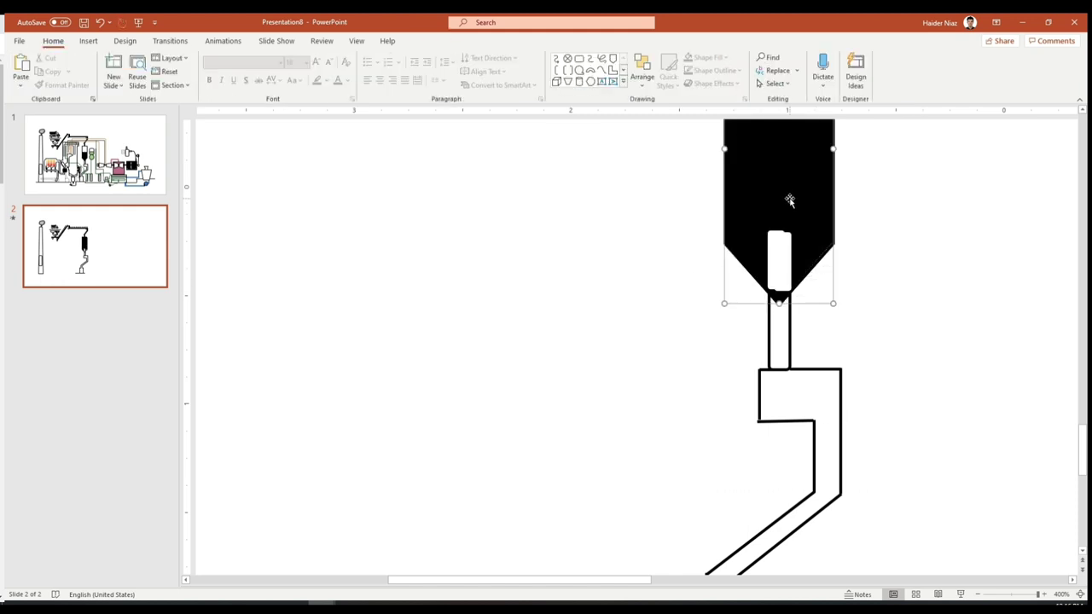
right_click(789, 199)
key("Escape")
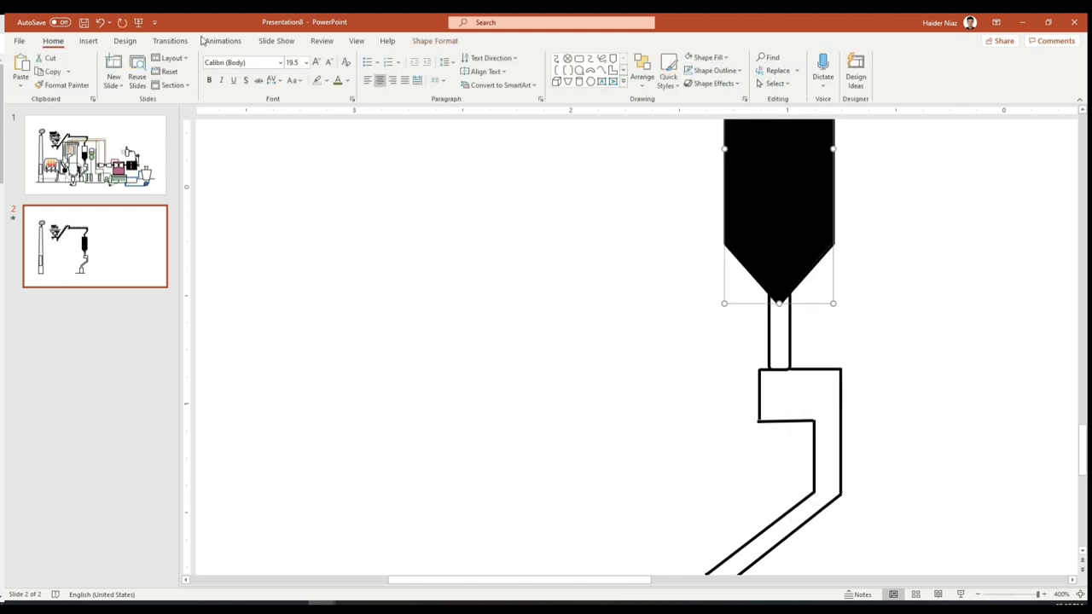
Give the black hopper fill a Wipe entrance animation with the From Top direction and show the Animation Pane.
left_click(205, 40)
scroll(1005, 237, "down", 5)
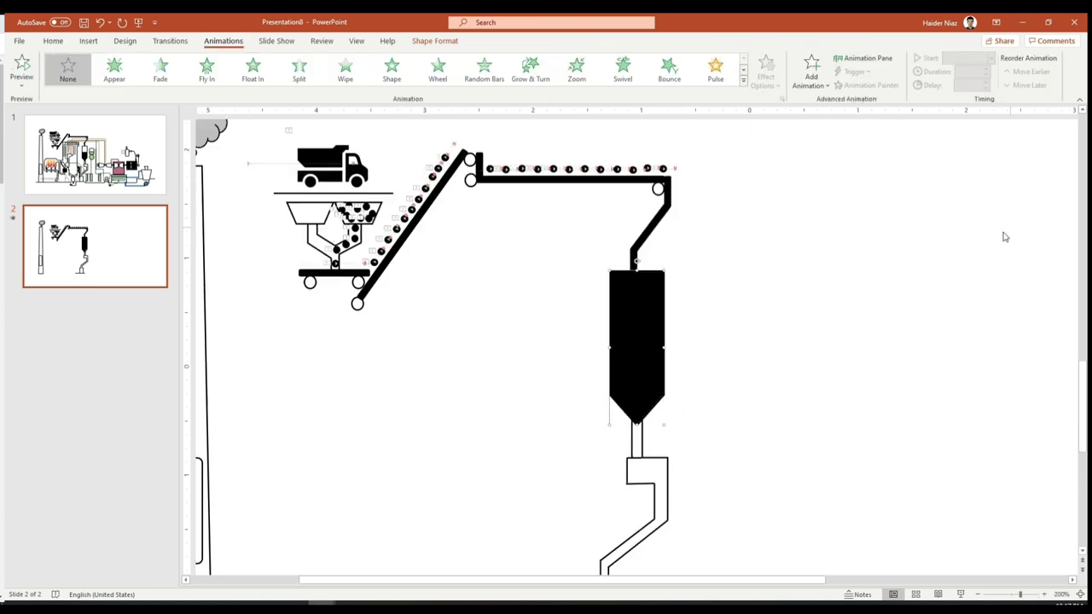
left_click(344, 68)
left_click(765, 75)
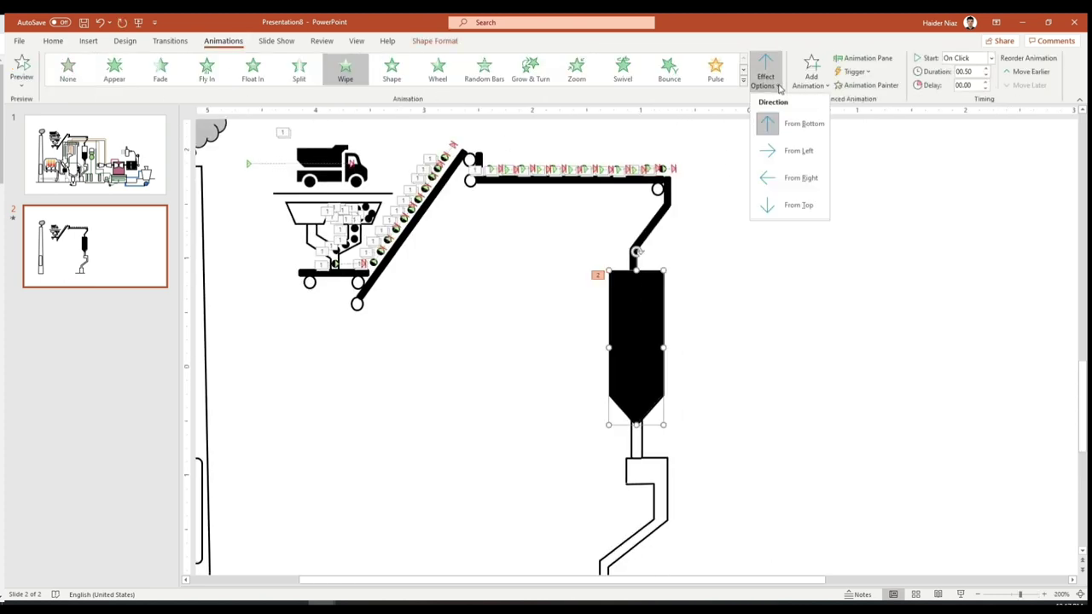
left_click(789, 205)
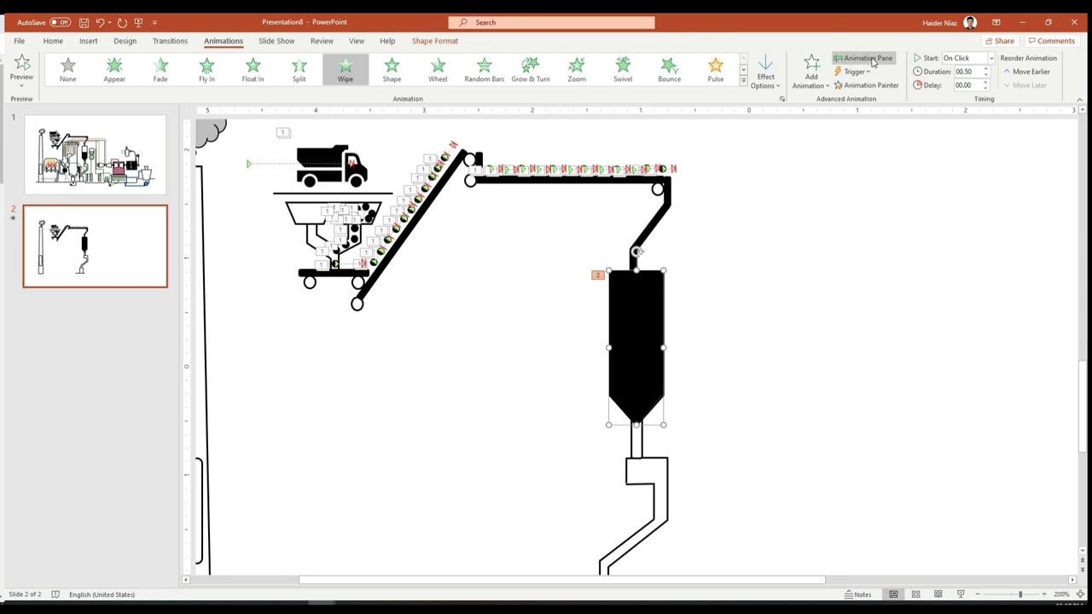
left_click(863, 57)
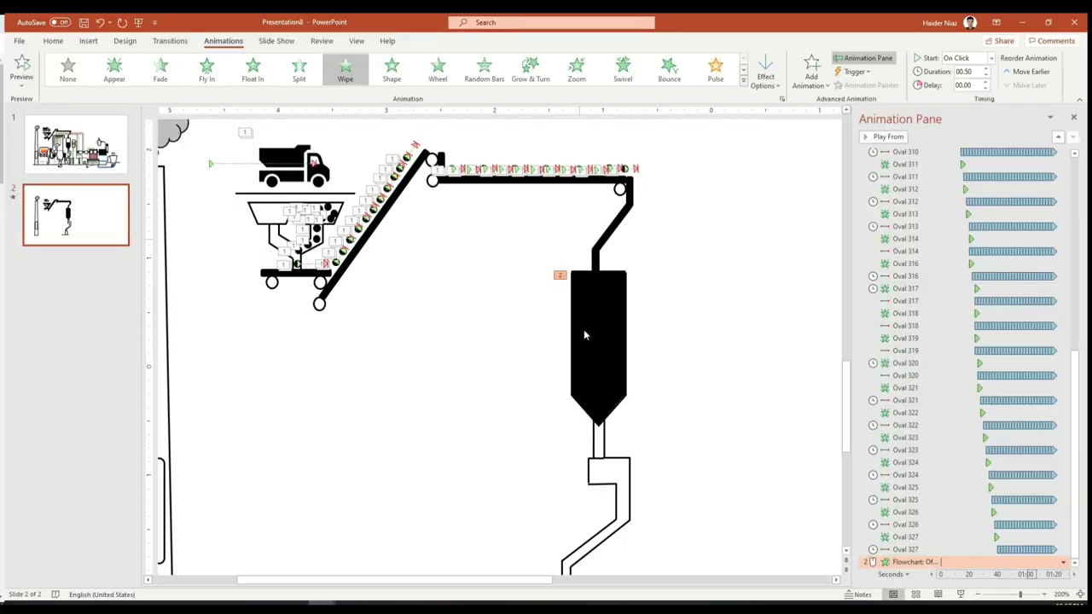
Change the hopper fill from solid black to the large confetti pattern fill.
left_click(602, 311)
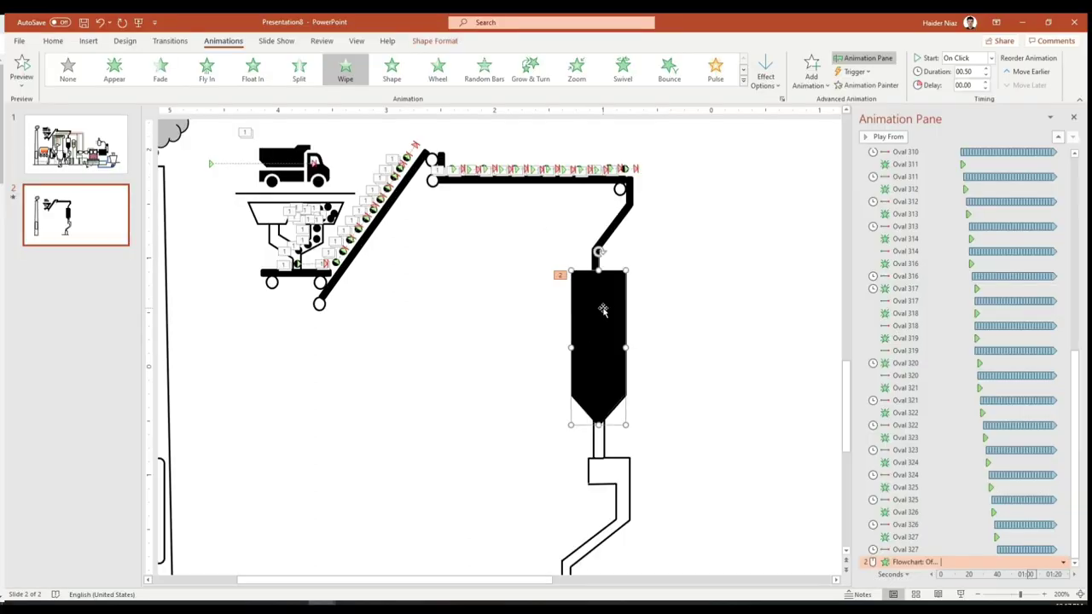
left_click(436, 41)
left_click(423, 58)
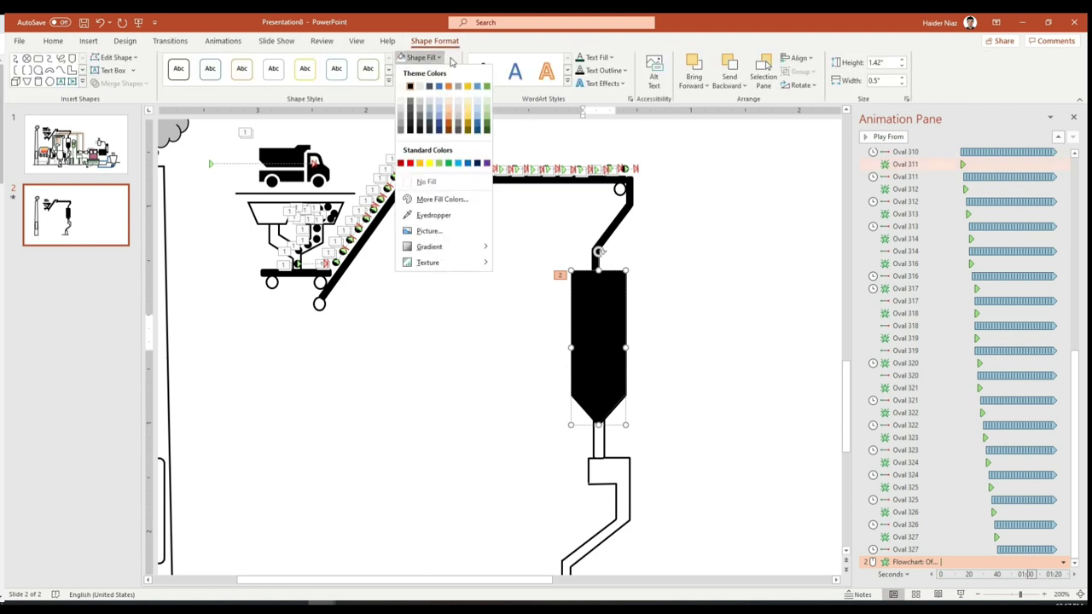
left_click(452, 61)
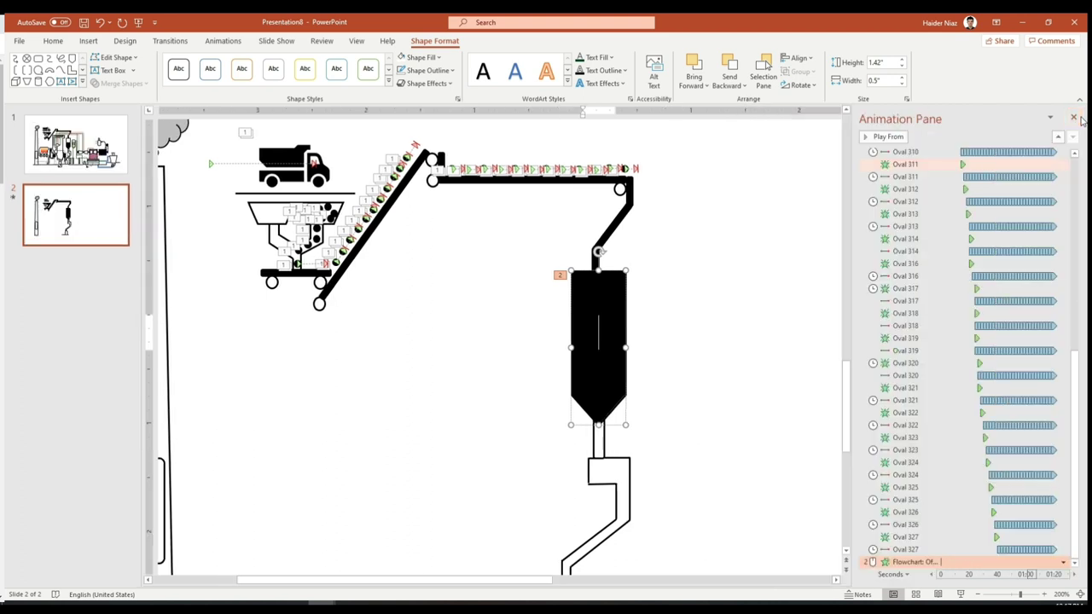
left_click(1074, 118)
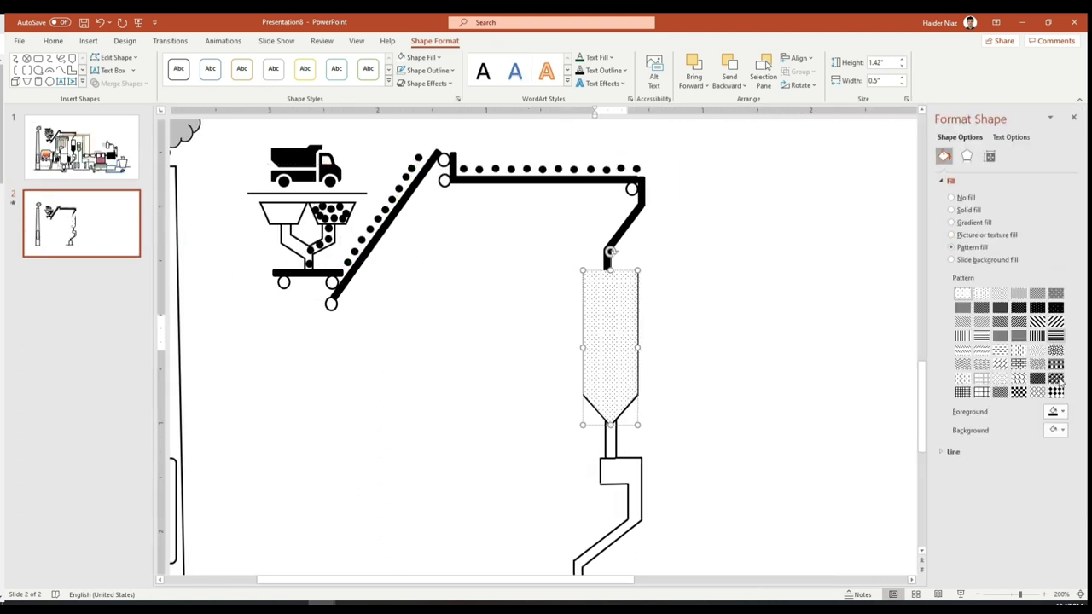
left_click(1056, 379)
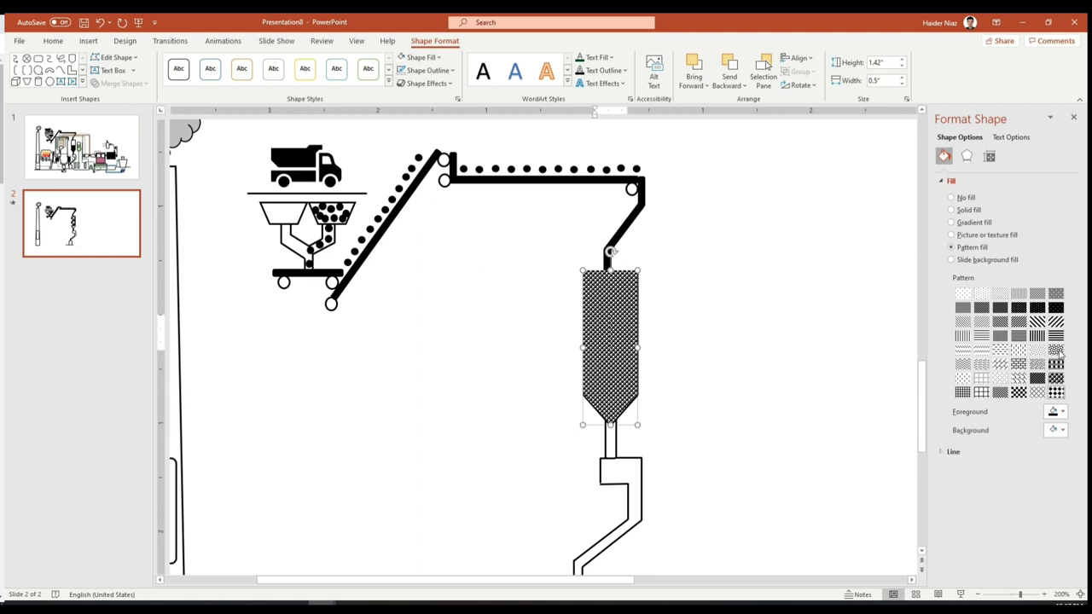
left_click(1057, 351)
Lower the patterned fill's top edge below the hopper's rim and set its Wipe animation to start After Previous.
left_click_drag(609, 270, 611, 299)
key("Escape")
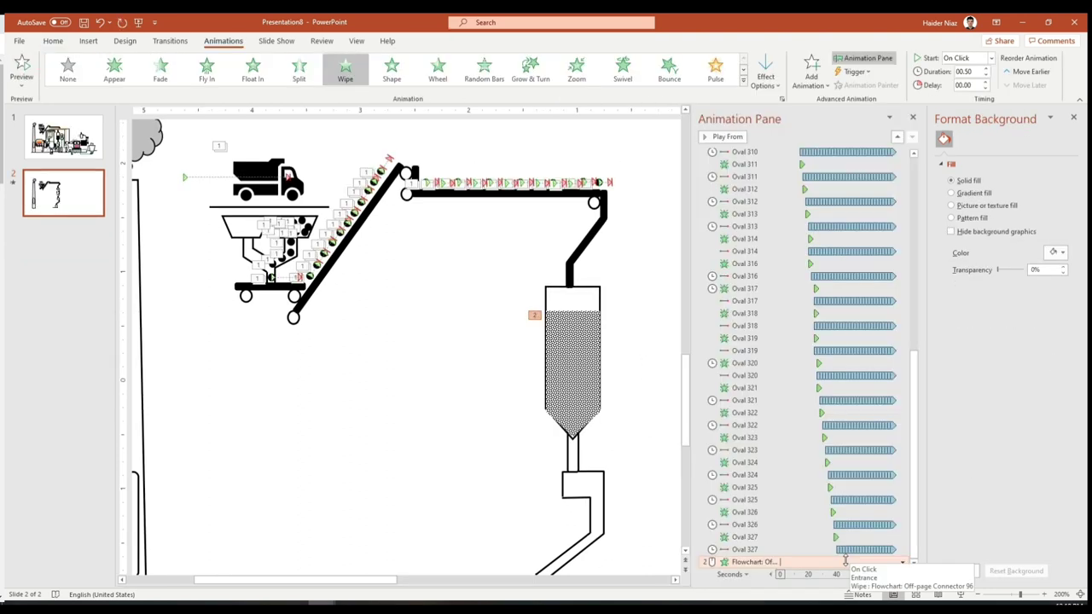
right_click(850, 562)
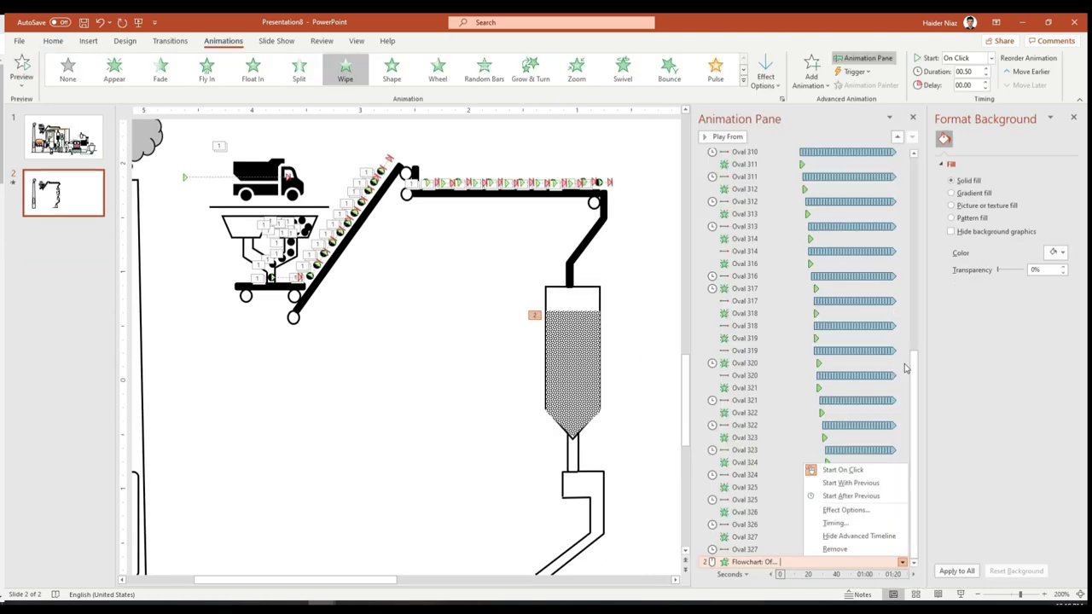
left_click(858, 497)
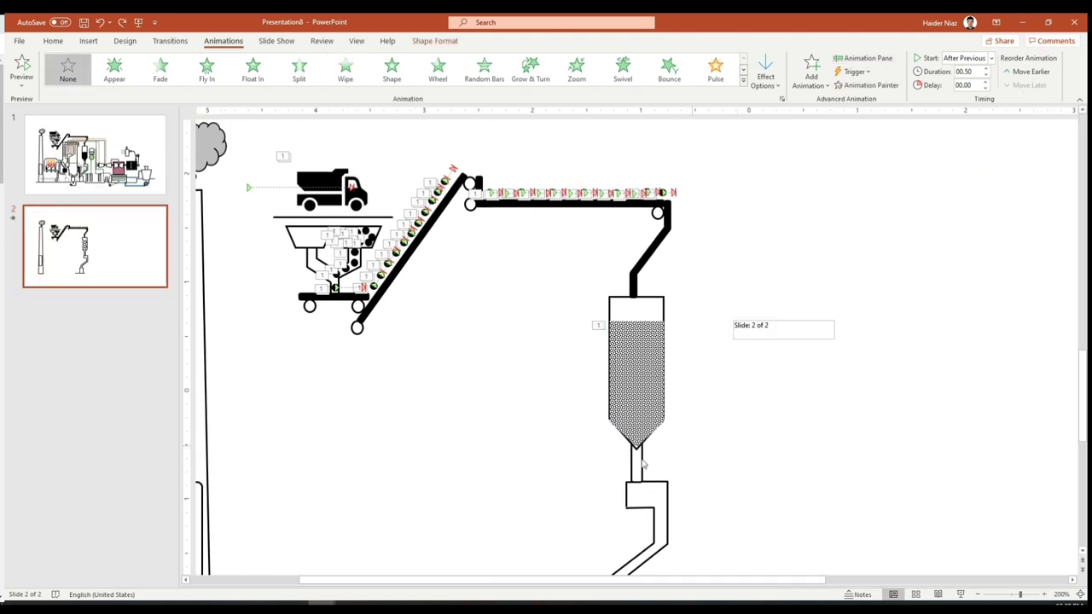
Duplicate the pipe below the hopper and give the copy the large confetti pattern fill with a black foreground.
key("ctrl+d")
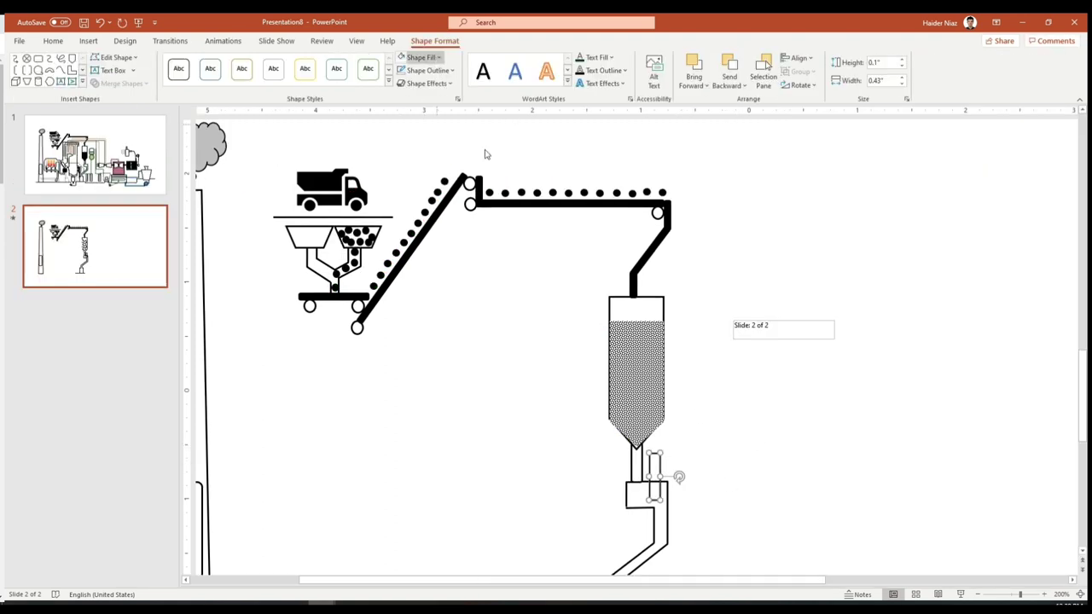
left_click(455, 58)
left_click(458, 99)
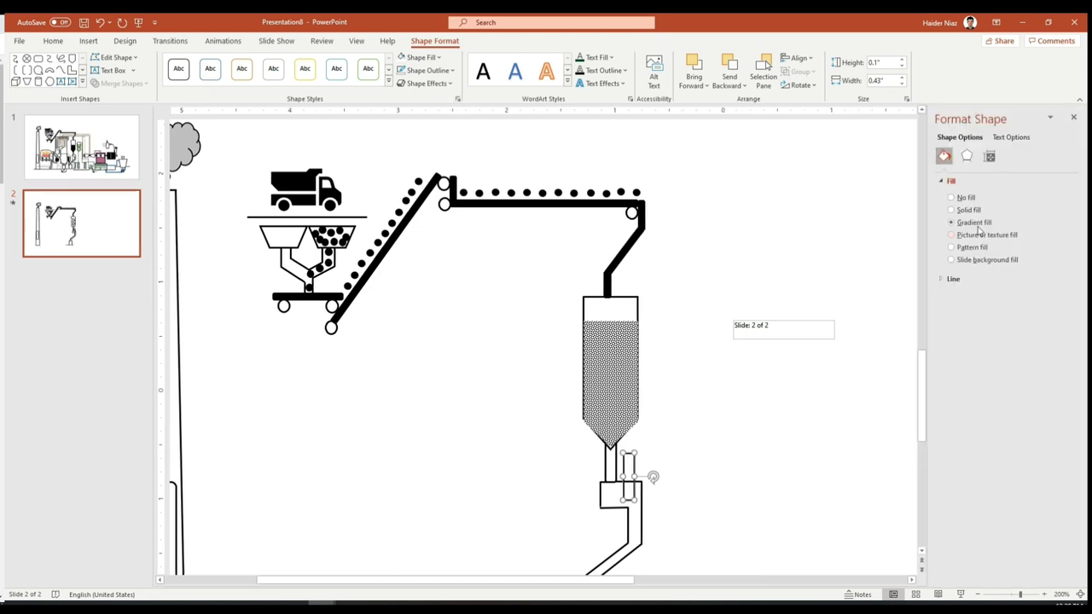
left_click(972, 246)
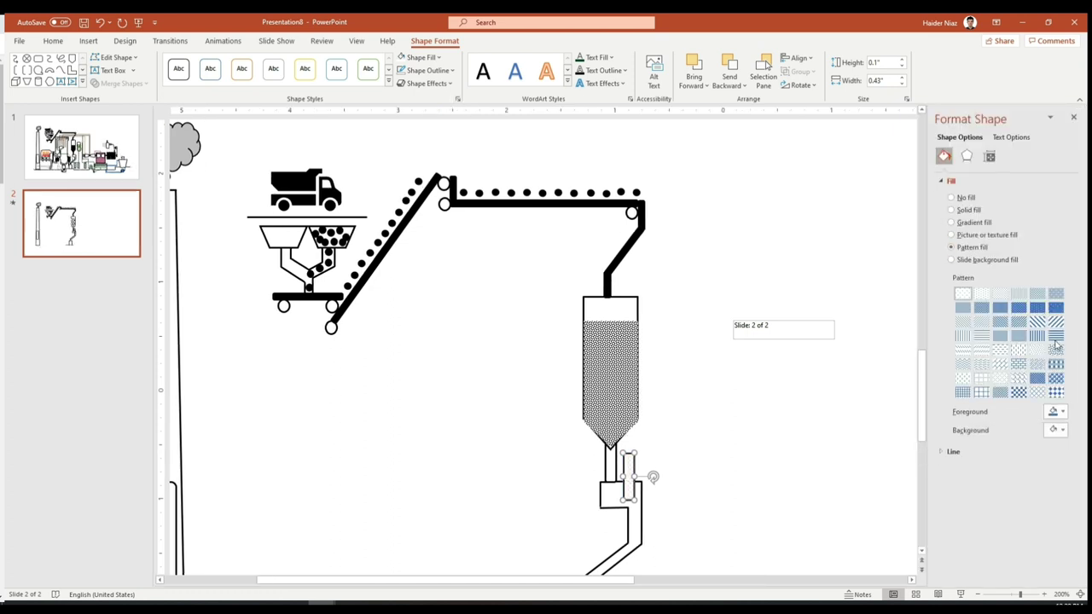
left_click(1063, 412)
left_click(1005, 440)
Move the patterned copy onto the pipe under the hopper and discard the extra duplicate.
left_click_drag(630, 485, 616, 452)
key("ctrl+d")
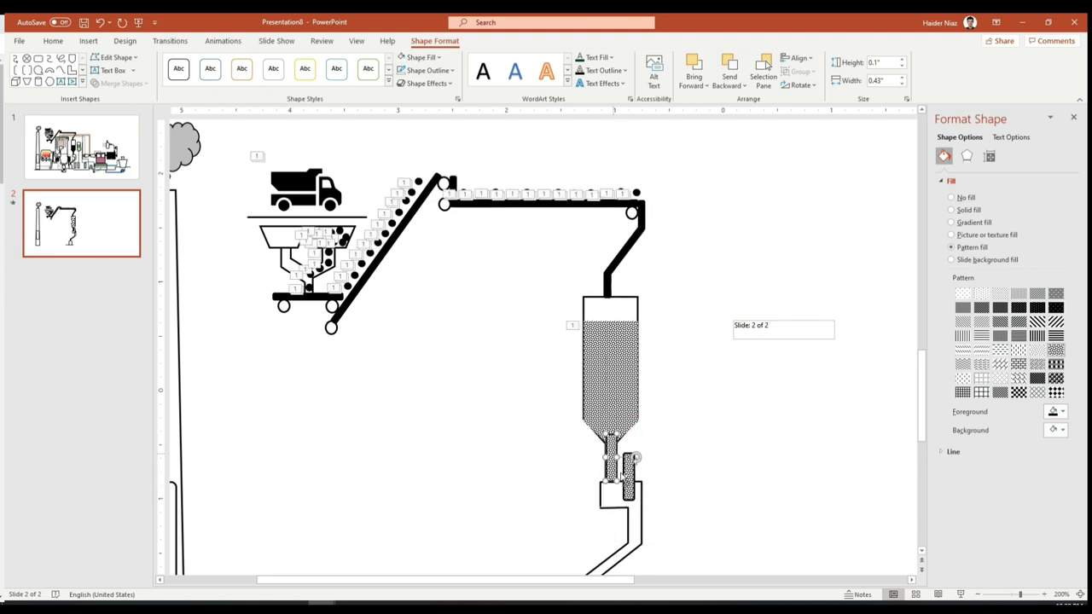
key("Delete")
left_click(616, 456)
key("ctrl+z")
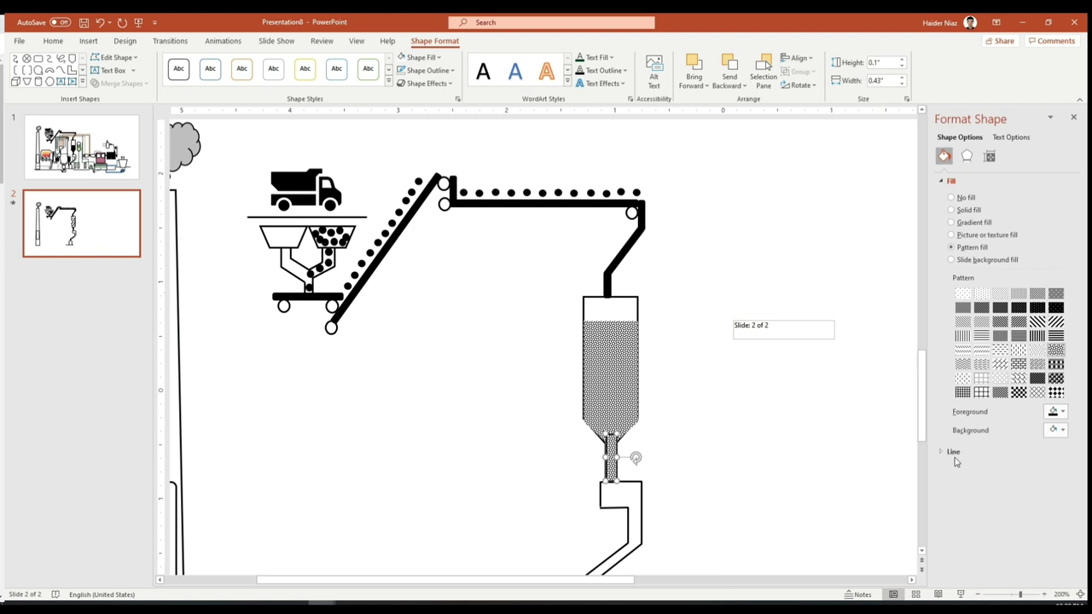
Remove the outline of the pipe's patterned fill and set its width to 0.4".
left_click(954, 459)
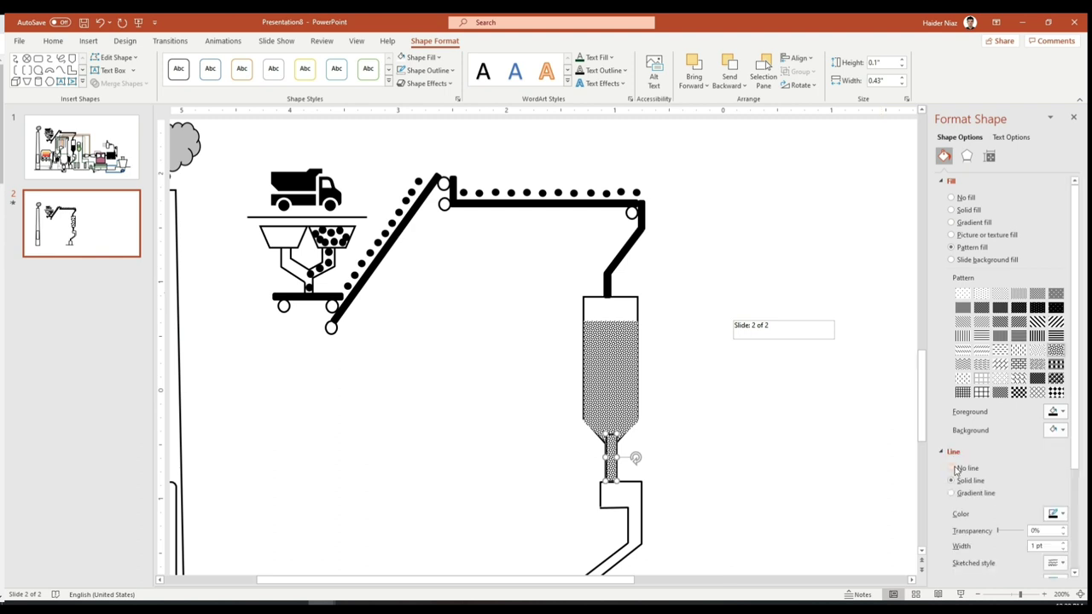
left_click(683, 475)
left_click(611, 461)
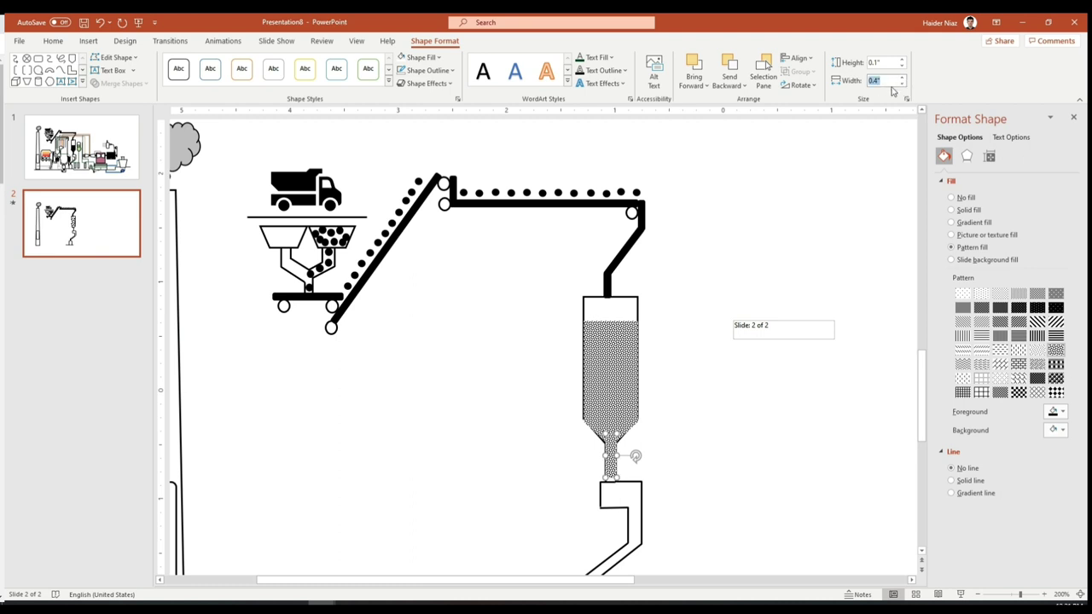
type("0.4")
Nudge the pipe's patterned fill down to meet the duct below.
left_click(679, 452)
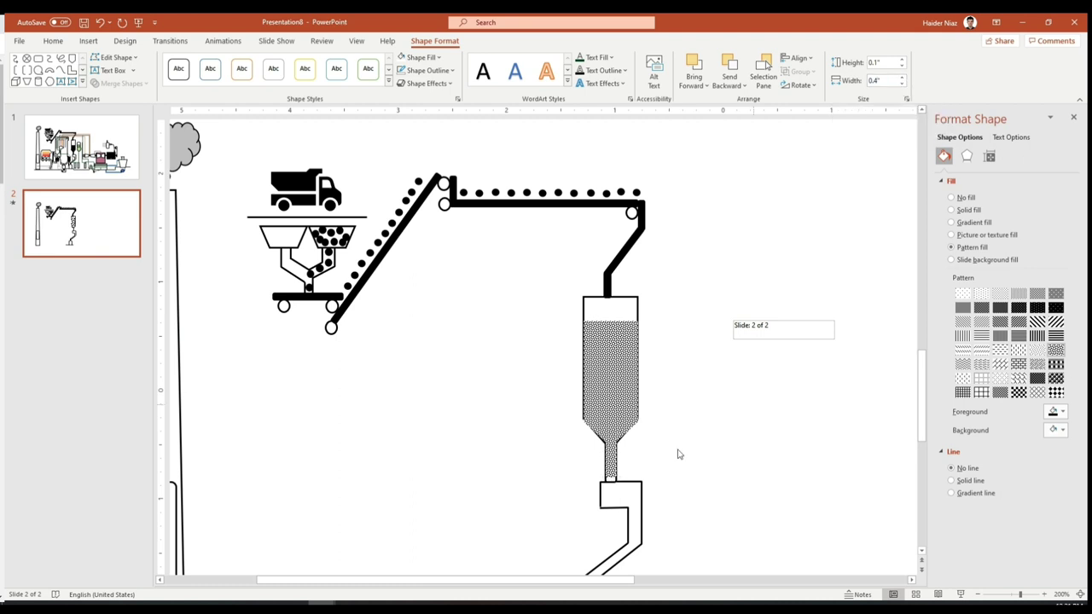
left_click(610, 477)
key("Down")
left_click(722, 458)
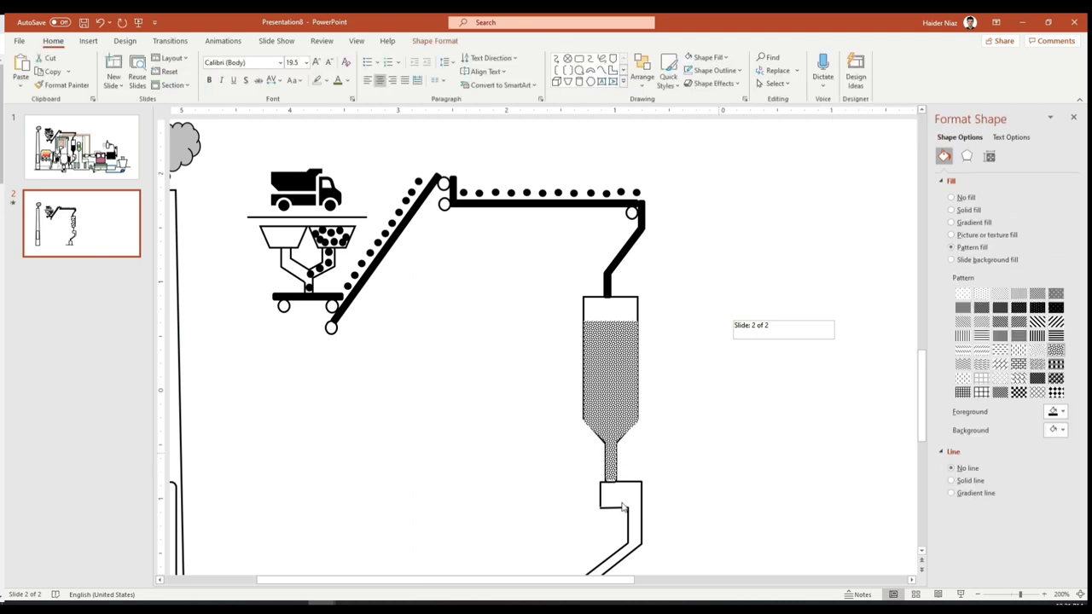
left_click(631, 467)
left_click_drag(614, 475, 632, 492)
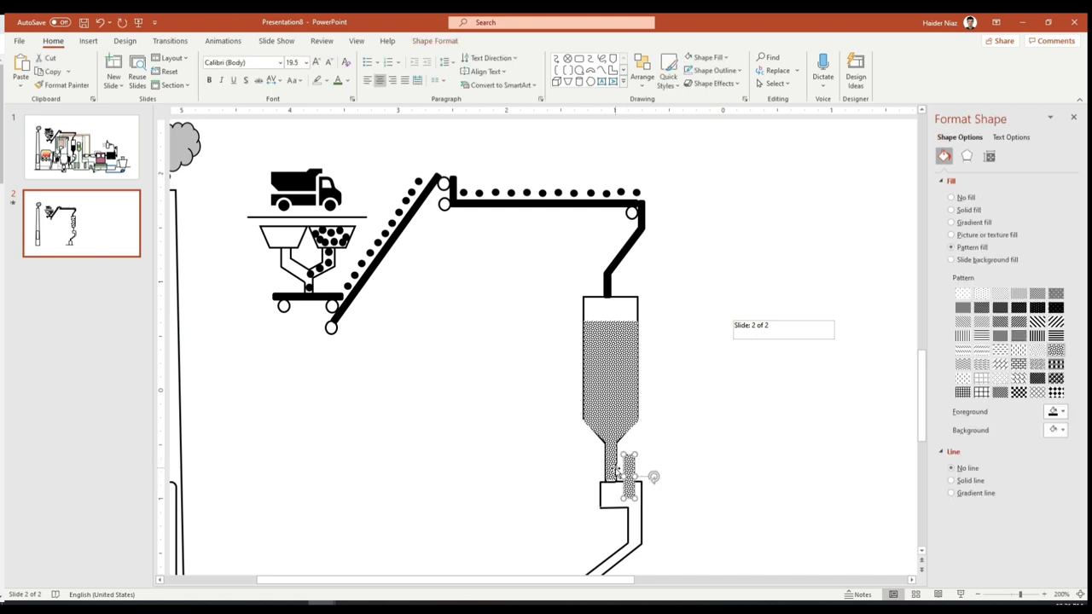
key("ctrl+z")
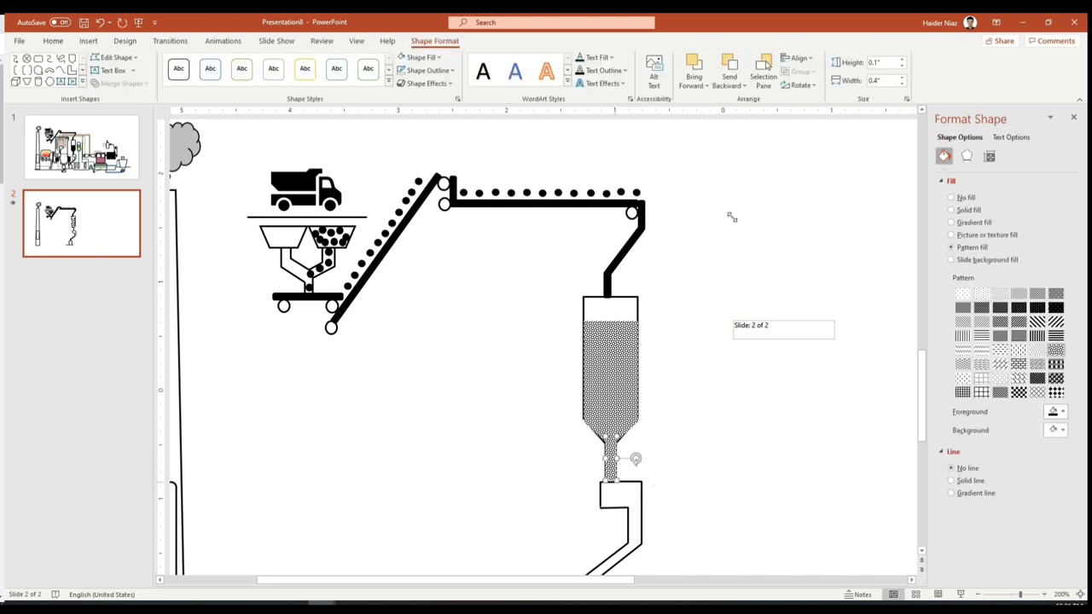
Lengthen the pipe's patterned fill to reach the lower edge of the duct's box section.
left_click(901, 77)
left_click(901, 77)
left_click(901, 77)
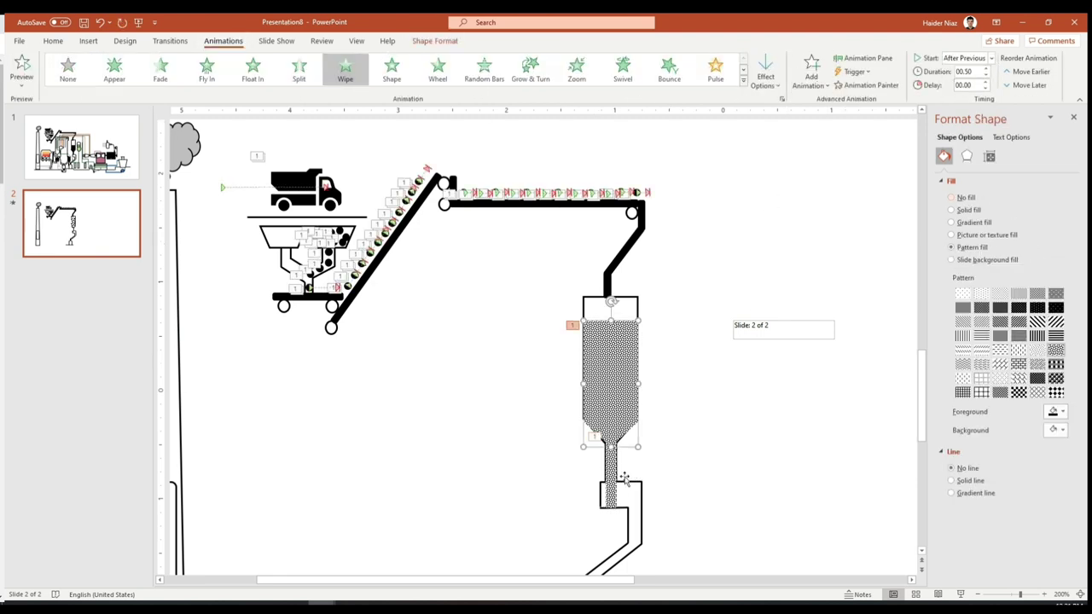
Duplicate the pipe's patterned fill and position the copy inside the duct's box section below the pipe.
scroll(732, 454, "down", 1)
key("ctrl+d")
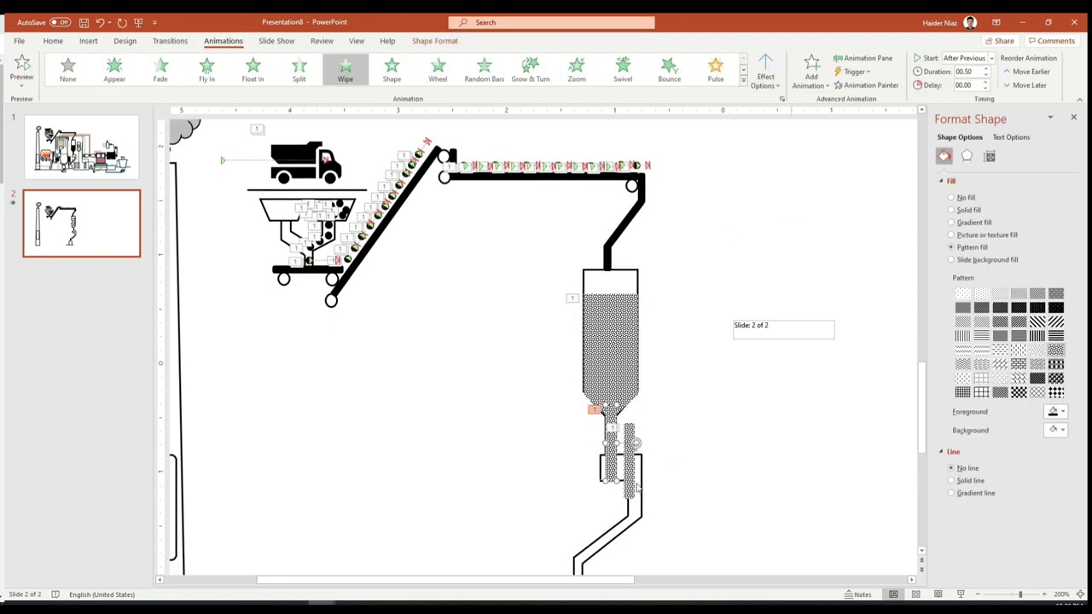
left_click_drag(635, 423, 647, 470)
scroll(647, 470, "up", 1)
left_click_drag(569, 367, 531, 358)
left_click(551, 342)
left_click_drag(535, 305, 556, 381)
Adjust the copied fill's height and shift it up to fit within the duct outline.
left_click(435, 41)
left_click(882, 62)
type("0")
left_click_drag(566, 438, 567, 417)
Duplicate the patterned fill again and fit the pieces into the remaining lower sections of the duct.
left_click(224, 41)
key("ctrl+d")
left_click_drag(624, 399, 616, 430)
left_click_drag(594, 396, 534, 476)
left_click_drag(516, 452, 526, 446)
left_click_drag(543, 473, 544, 471)
double_click(542, 470)
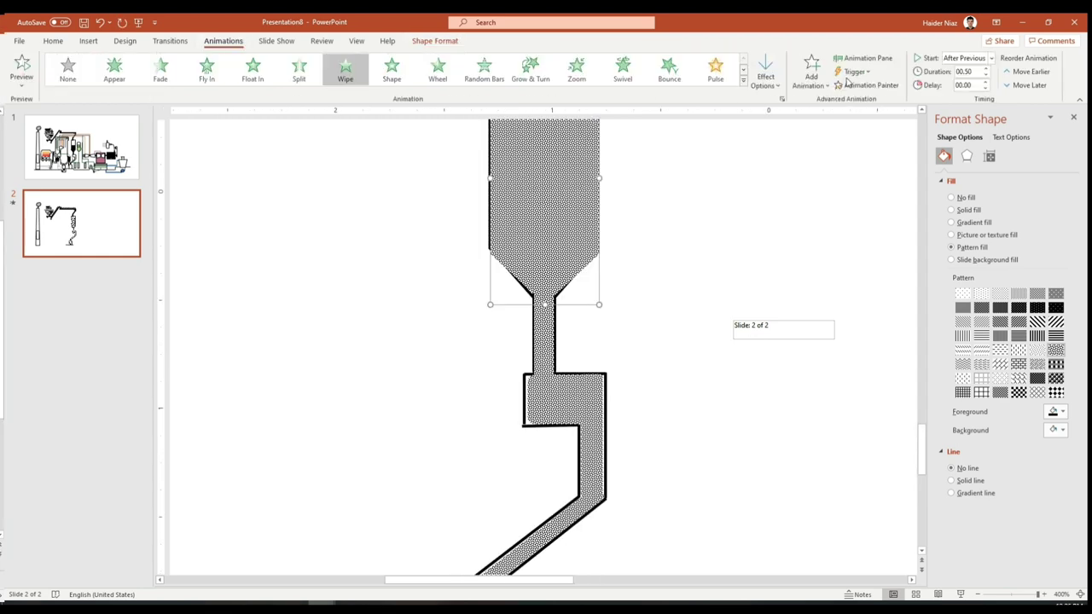
Set the Wipe animation duration of the hopper's patterned fill to 1 seconds (Fast).
left_click(782, 99)
left_click(487, 242)
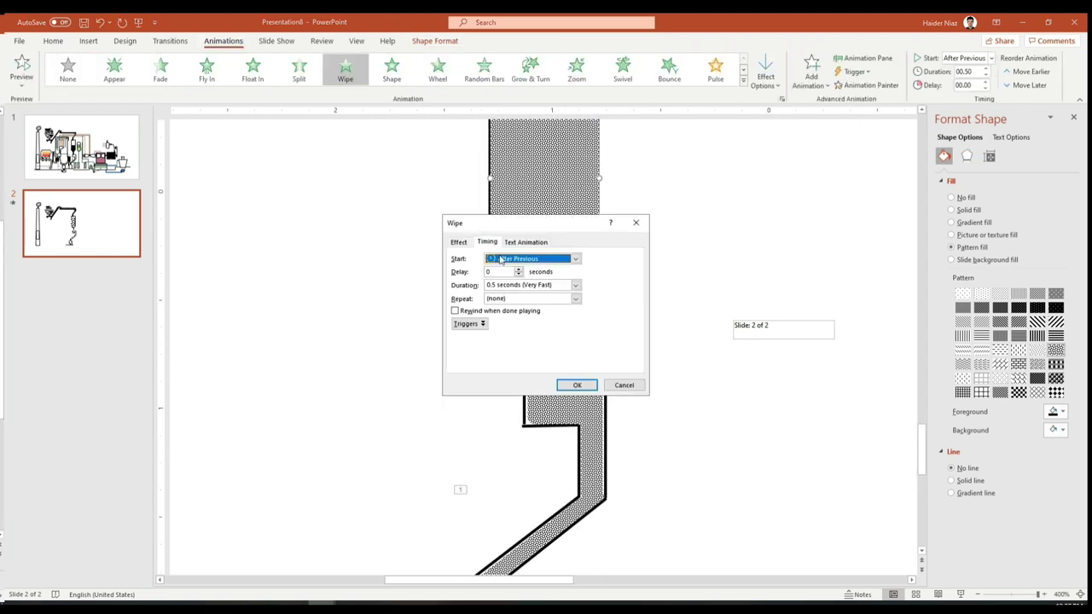
left_click(576, 286)
left_click(526, 325)
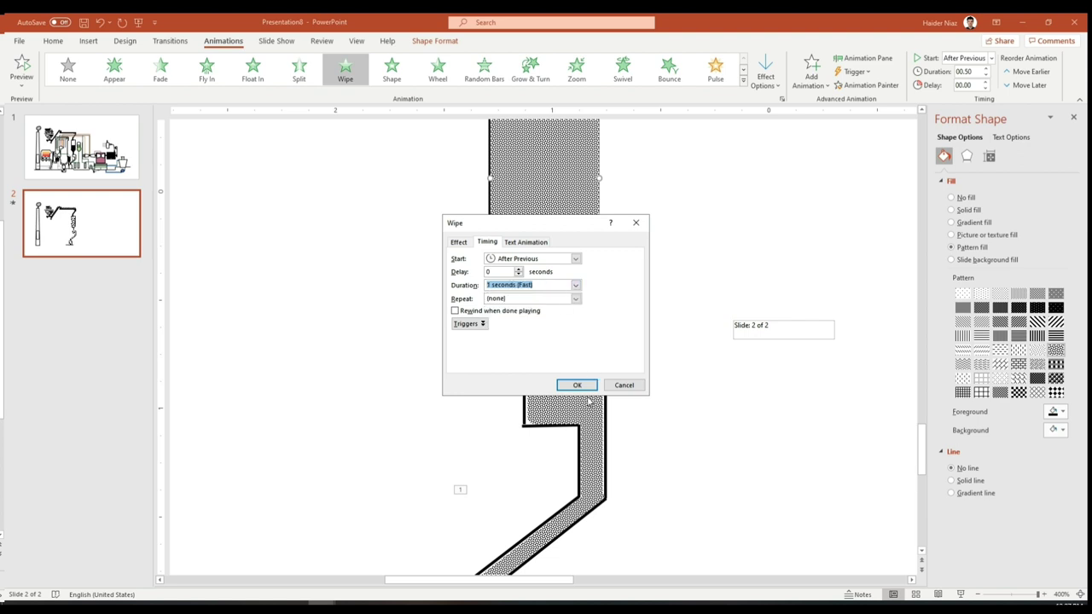
left_click(582, 386)
Select all the patterned fills in the pipe, duct sections and lower tank and set their Wipe duration to 1 seconds (Fast).
left_click(544, 332)
left_click(575, 401, "shift")
left_click(589, 445, "shift")
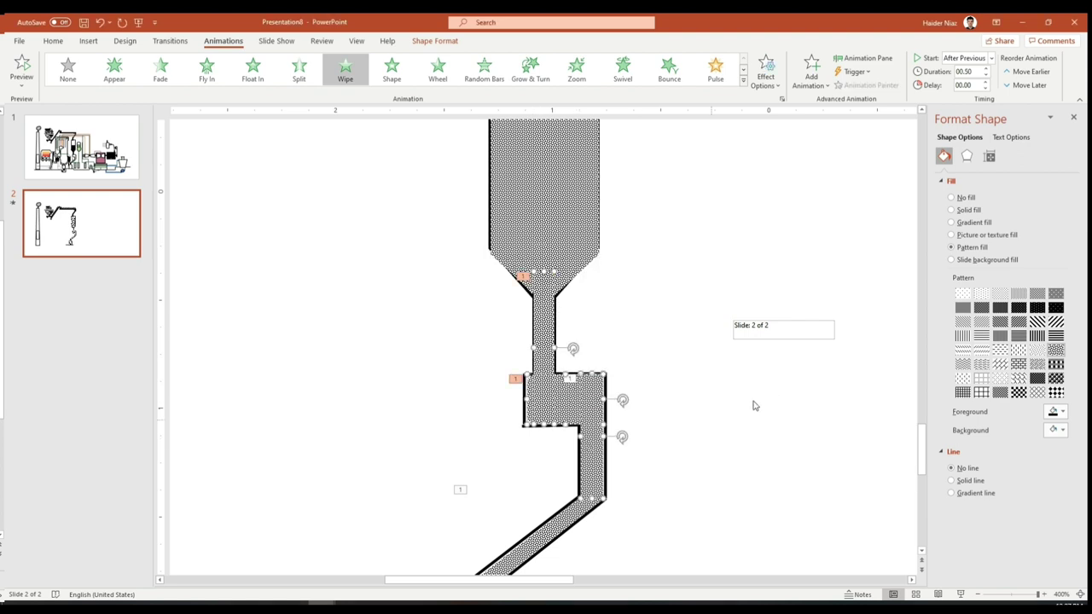
scroll(751, 402, "down", 2)
scroll(749, 380, "down", 2)
left_click(561, 453, "shift")
left_click(480, 541, "shift")
scroll(660, 480, "down", 2)
left_click(491, 563, "shift")
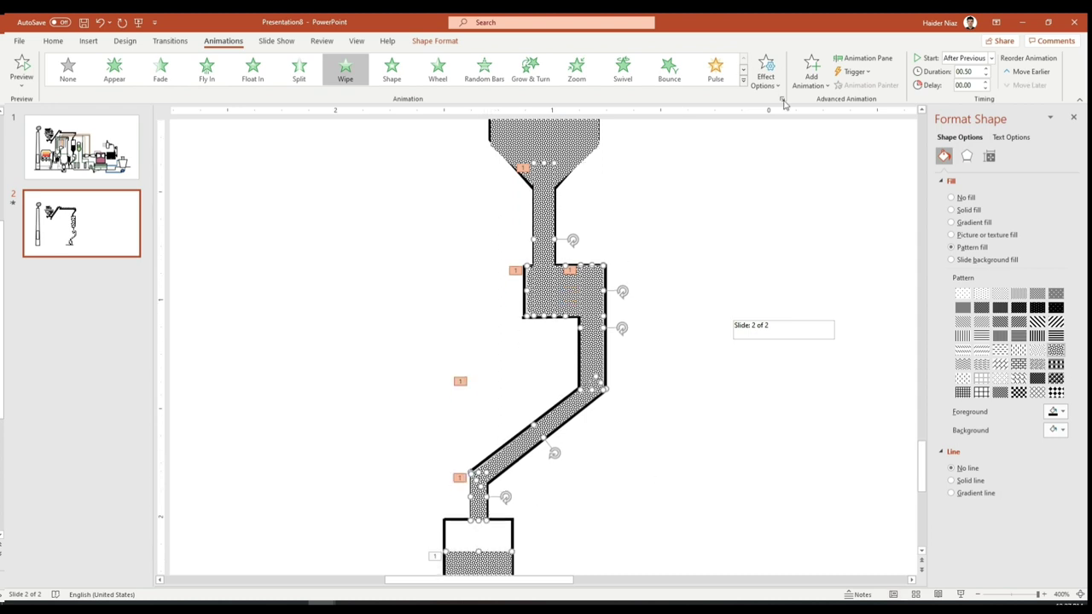
left_click(781, 99)
left_click(487, 242)
left_click(575, 284)
left_click(512, 323)
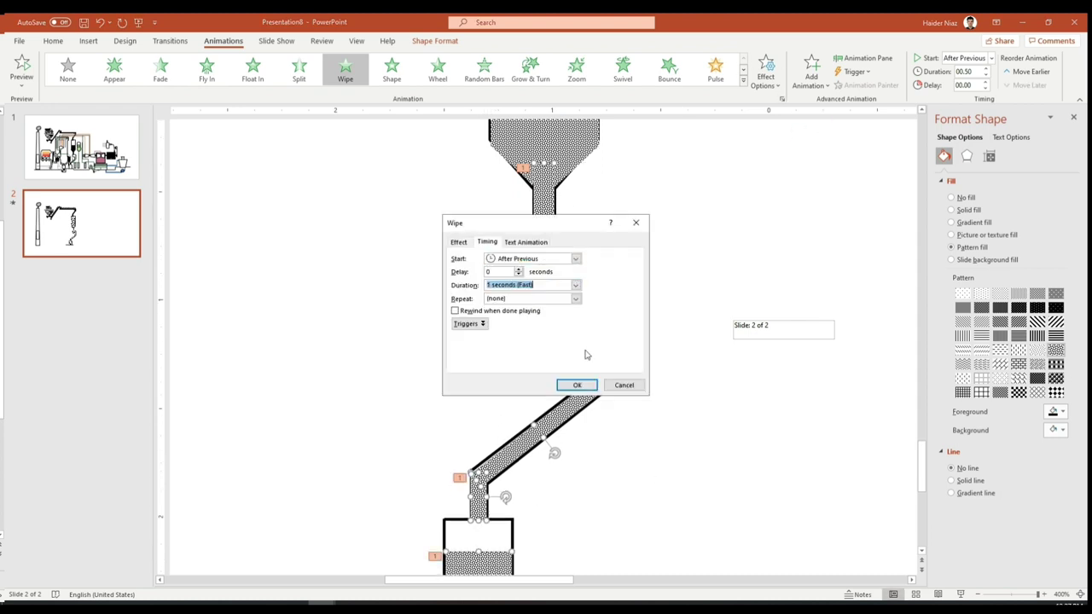
left_click(577, 386)
scroll(712, 253, "down", 5, "ctrl")
left_click(711, 254)
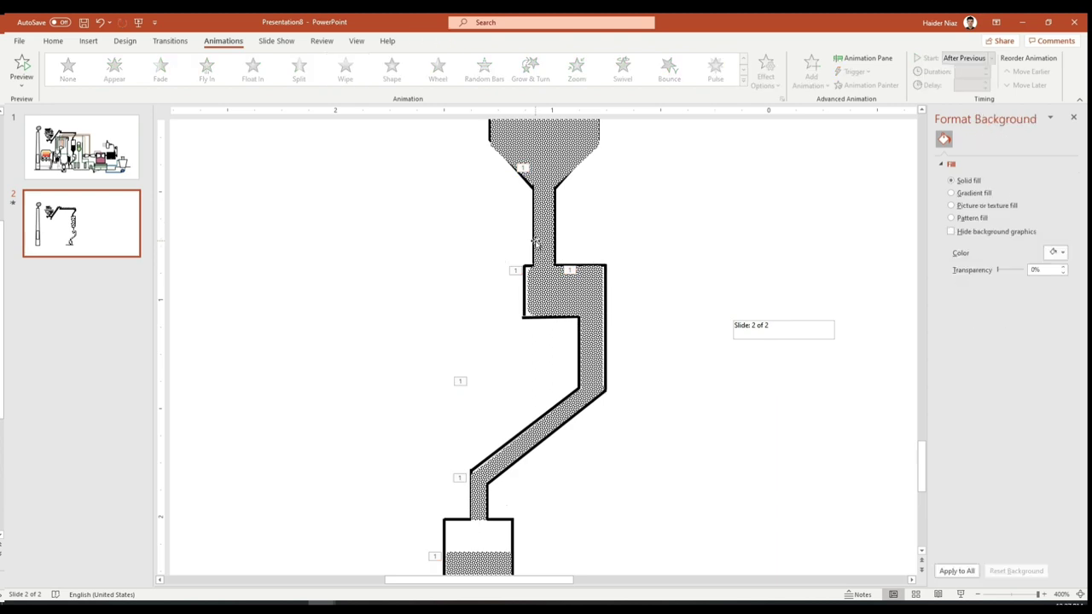
Copy the fan housing outline from slide 1 onto slide 2 beside the lower tank.
scroll(685, 235, "down", 4, "ctrl")
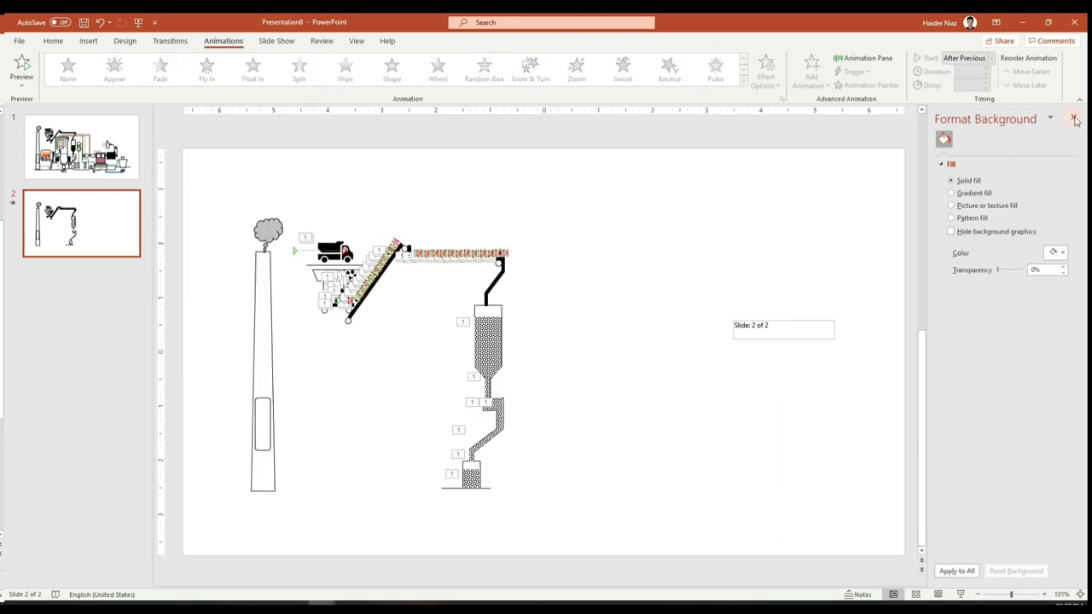
left_click(1073, 118)
left_click(138, 168)
left_click(535, 503)
left_click(157, 267)
key("ctrl+v")
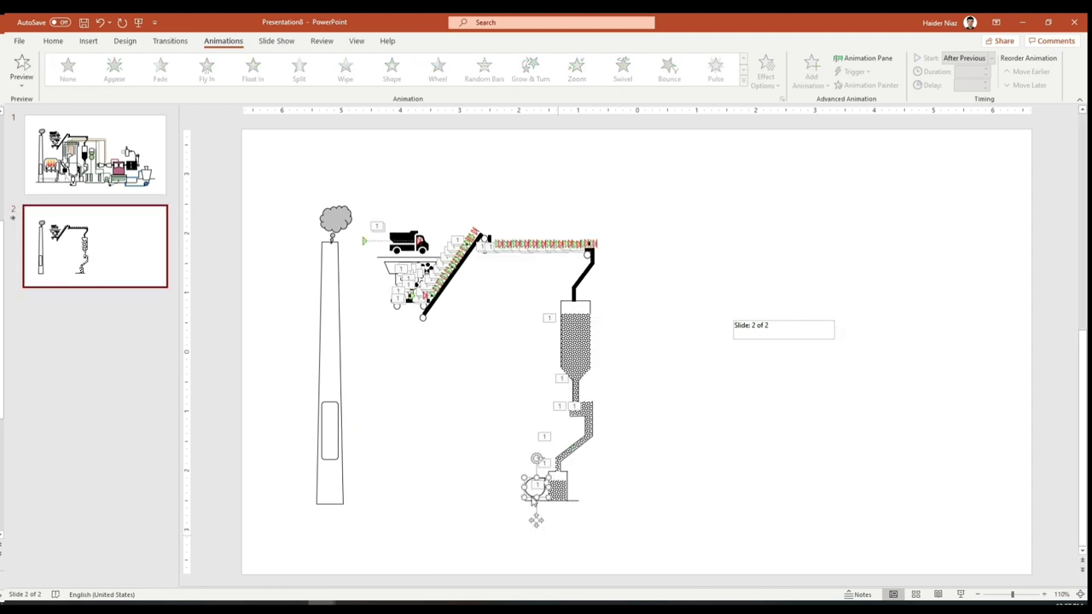
Draw a Summing Junction flowchart shape and fit it inside the fan housing at 0.27" by 0.27".
scroll(537, 508, "up", 9, "ctrl")
left_click(441, 224)
left_click(94, 42)
left_click(209, 68)
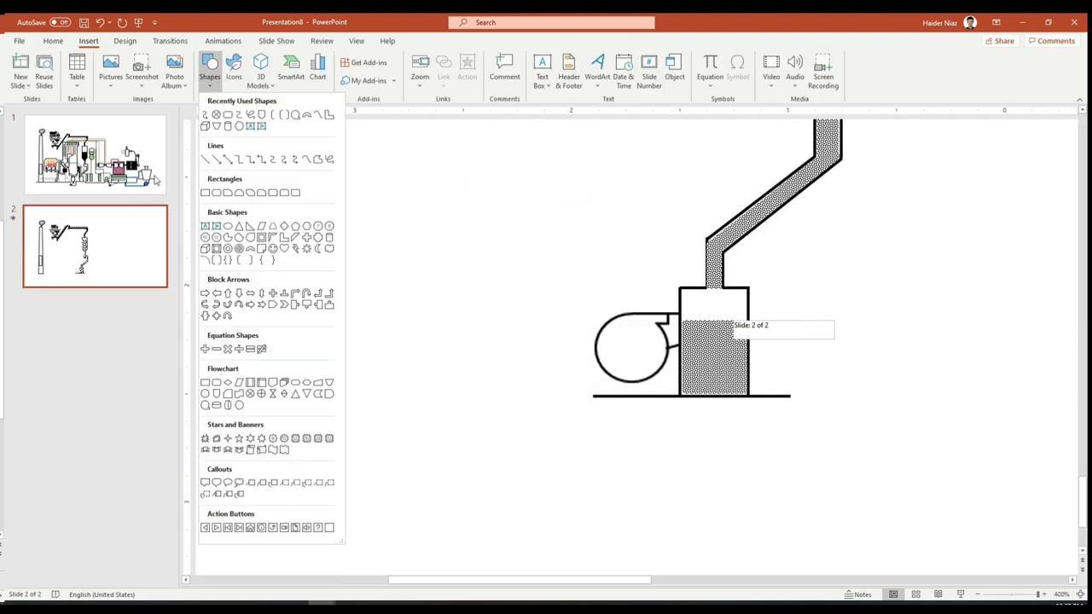
left_click(249, 394)
left_click_drag(470, 320, 615, 465)
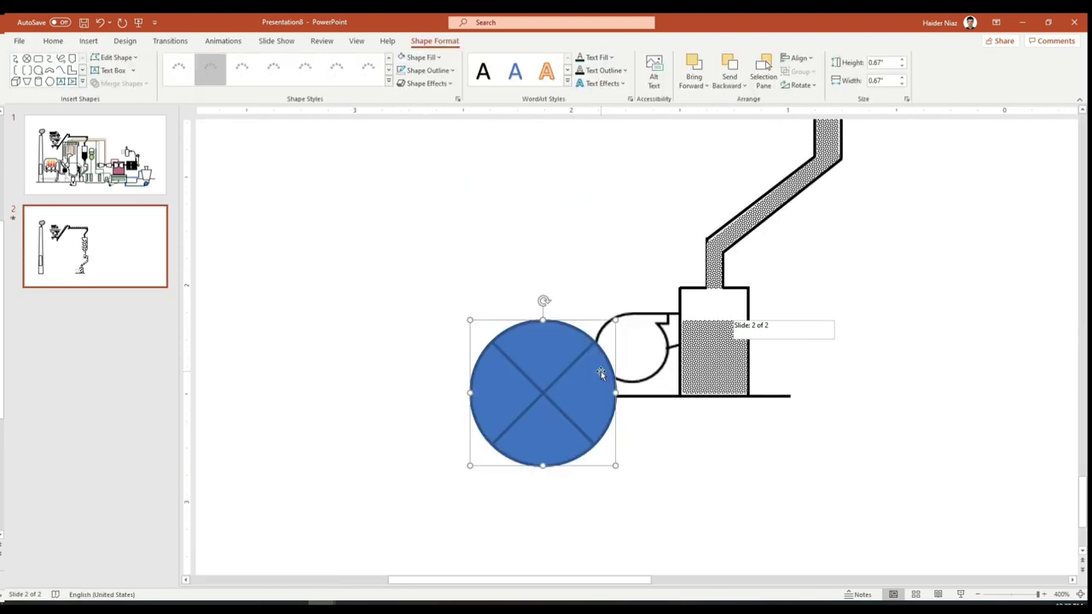
left_click_drag(582, 344, 640, 352)
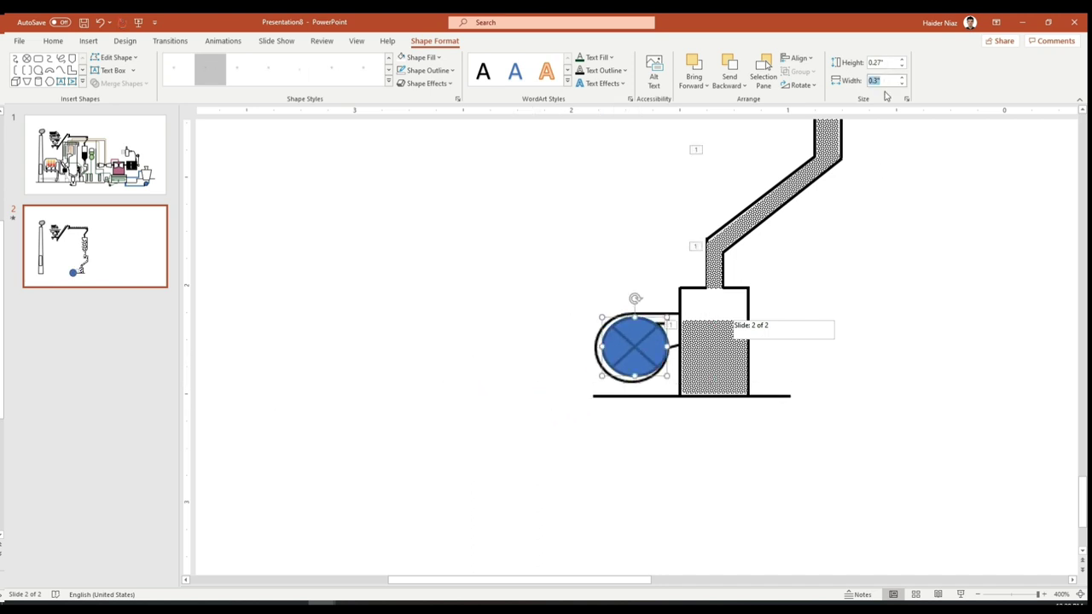
Give the crossed circle in the fan housing a black outline and an orange fill.
left_click(402, 59)
left_click(451, 71)
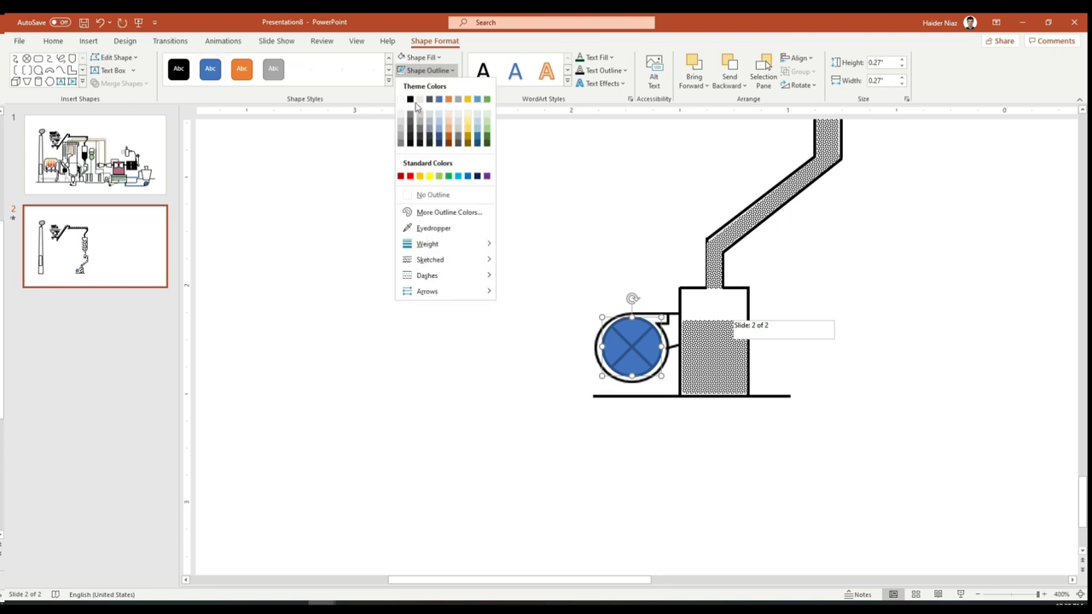
left_click(414, 102)
key("ctrl+d")
left_click_drag(680, 397, 642, 361)
left_click_drag(659, 415, 658, 415)
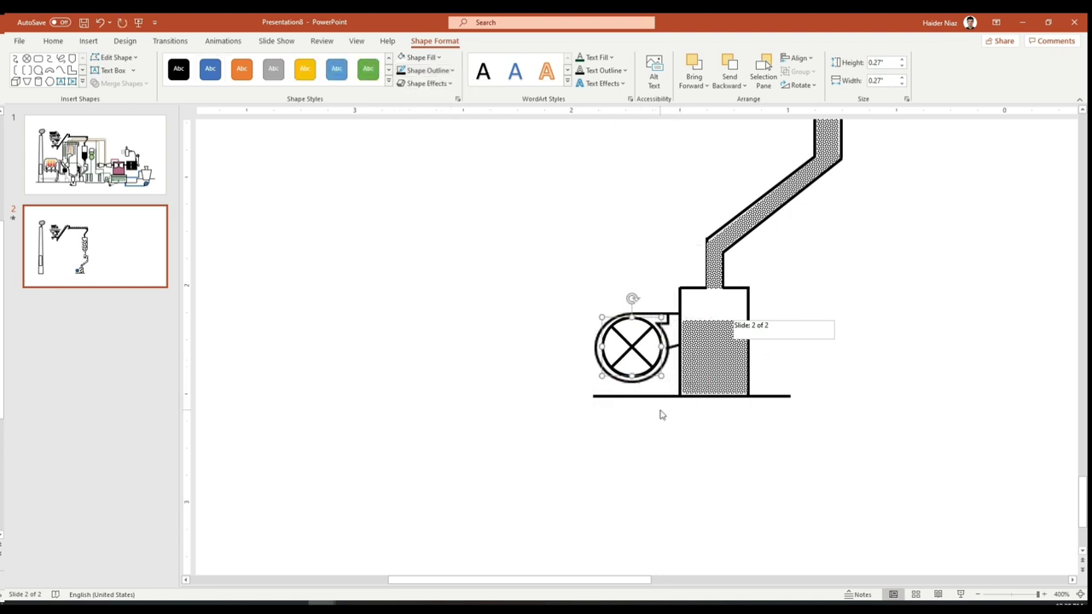
left_click(241, 69)
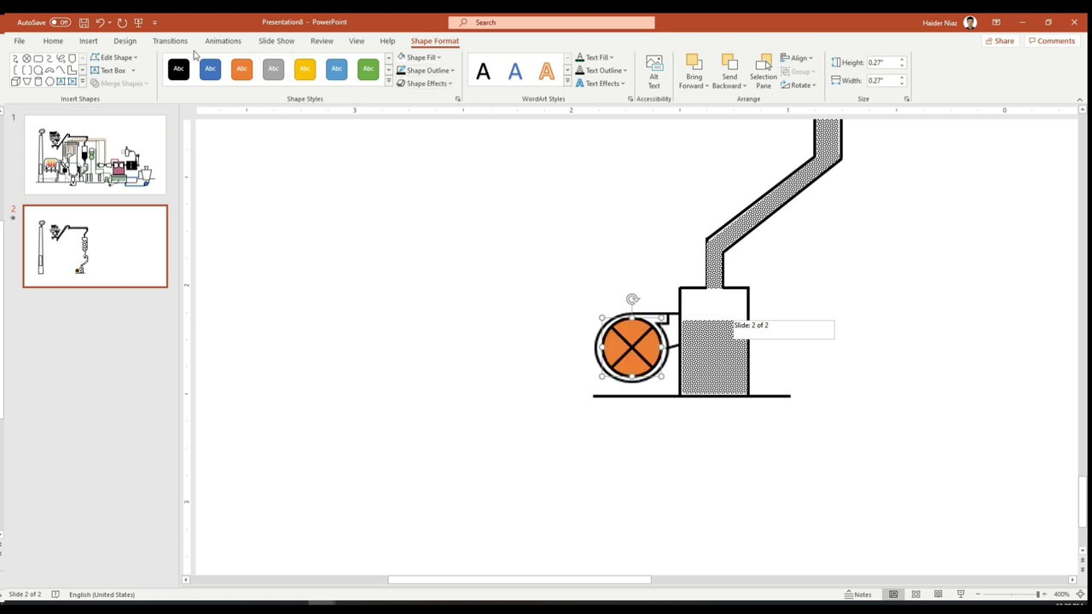
Apply the Spin emphasis animation to the orange crossed circle with the Quarter Spin amount.
left_click(227, 41)
left_click(744, 83)
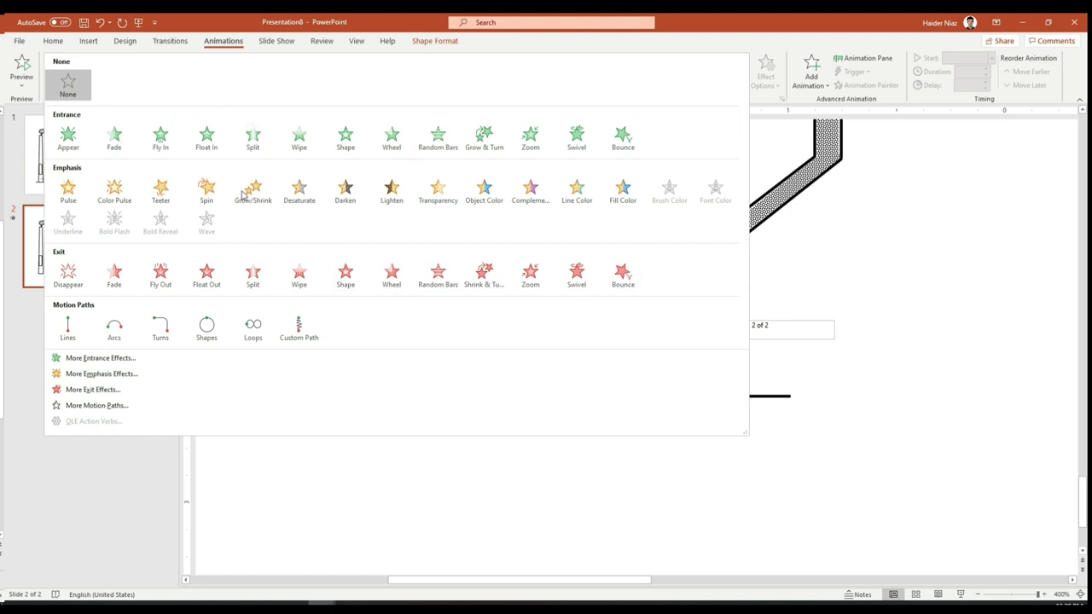
left_click(207, 189)
left_click(770, 86)
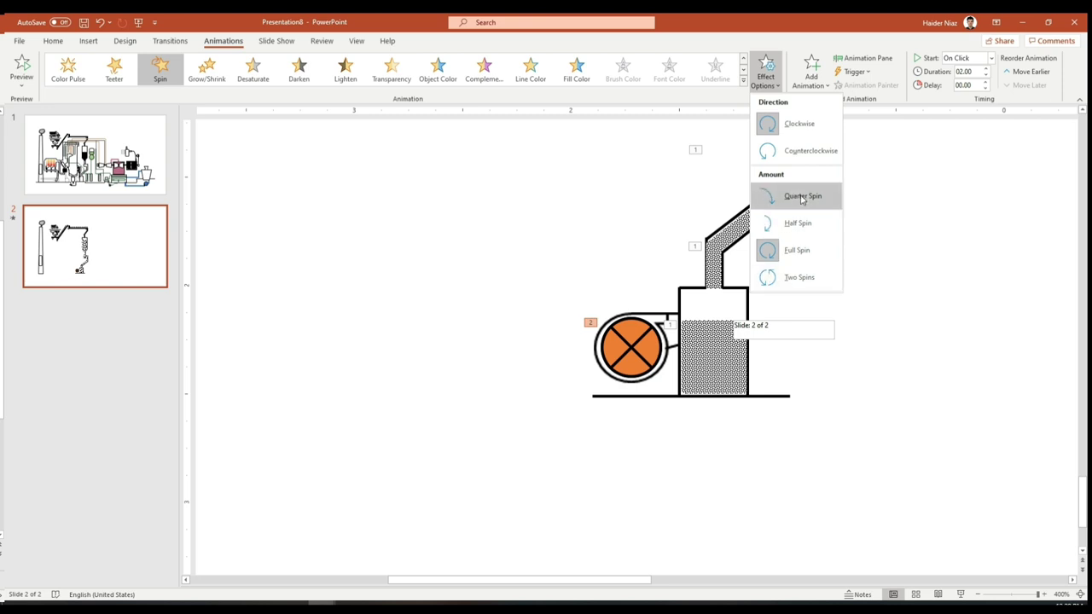
left_click(810, 201)
left_click(961, 594)
Set the fan circle's Spin animation to start After Previous.
left_click(638, 344)
right_click(638, 346)
key("Escape")
left_click(991, 58)
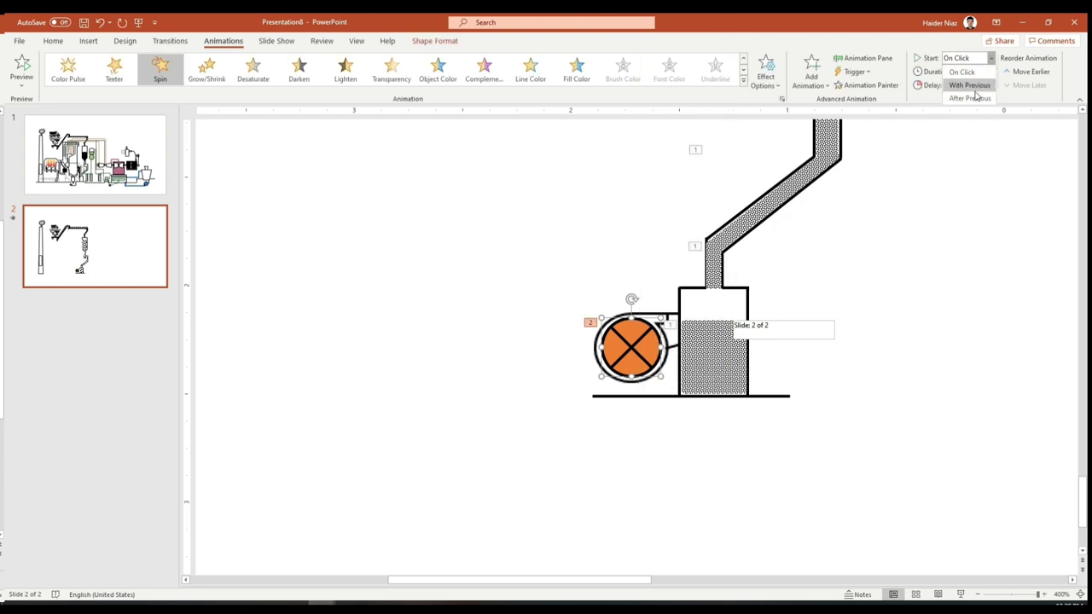
left_click(971, 98)
left_click(908, 409)
Copy the burner piping from slide 1 onto slide 2 above the fan.
left_click(139, 155)
scroll(813, 395, "down", 1)
scroll(813, 399, "down", 5)
scroll(498, 406, "up", 4)
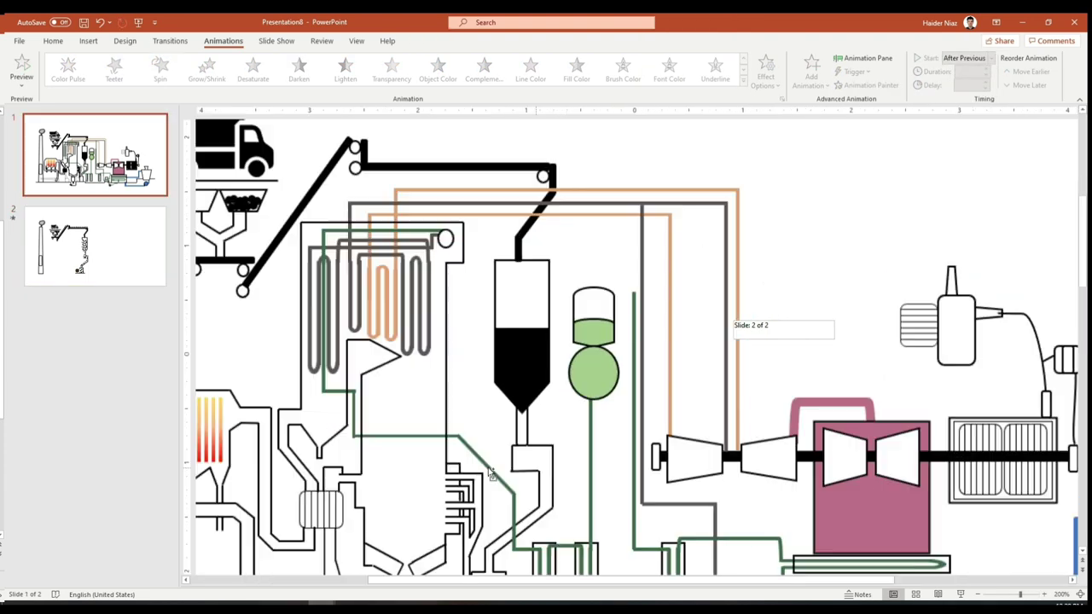
scroll(499, 406, "down", 1)
left_click_drag(485, 384, 432, 555)
left_click(93, 263)
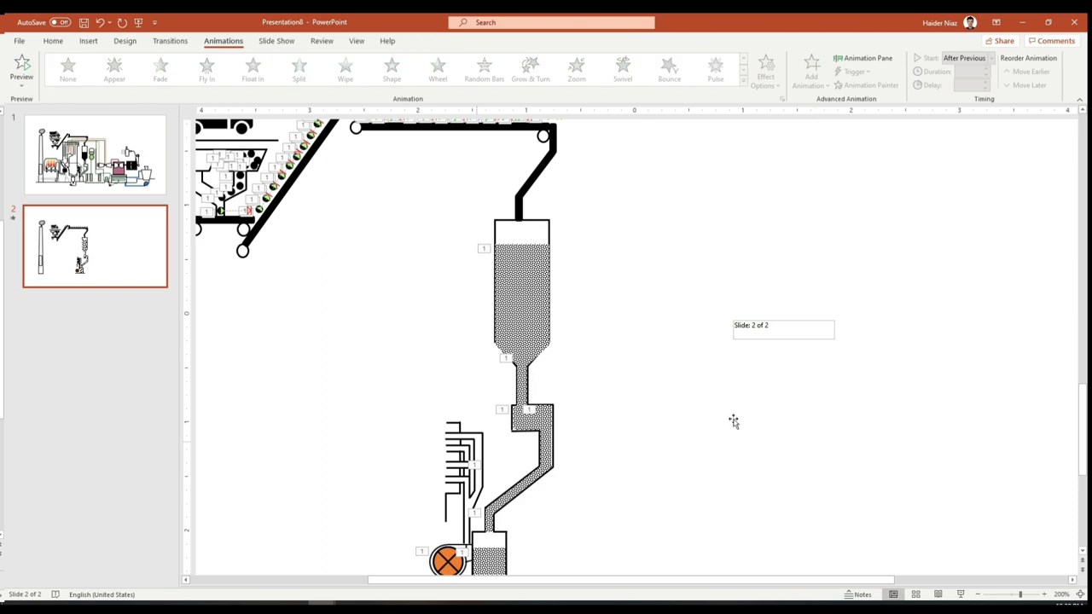
Duplicate the patterned fill from the duct's short lower section and place the copy in the vertical pipe above the fan.
scroll(731, 420, "down", 2)
scroll(509, 490, "up", 2)
scroll(535, 468, "down", 4)
left_click_drag(549, 579, 463, 570)
scroll(778, 481, "down", 2)
left_click(626, 537)
key("ctrl+d")
left_click_drag(665, 557, 585, 547)
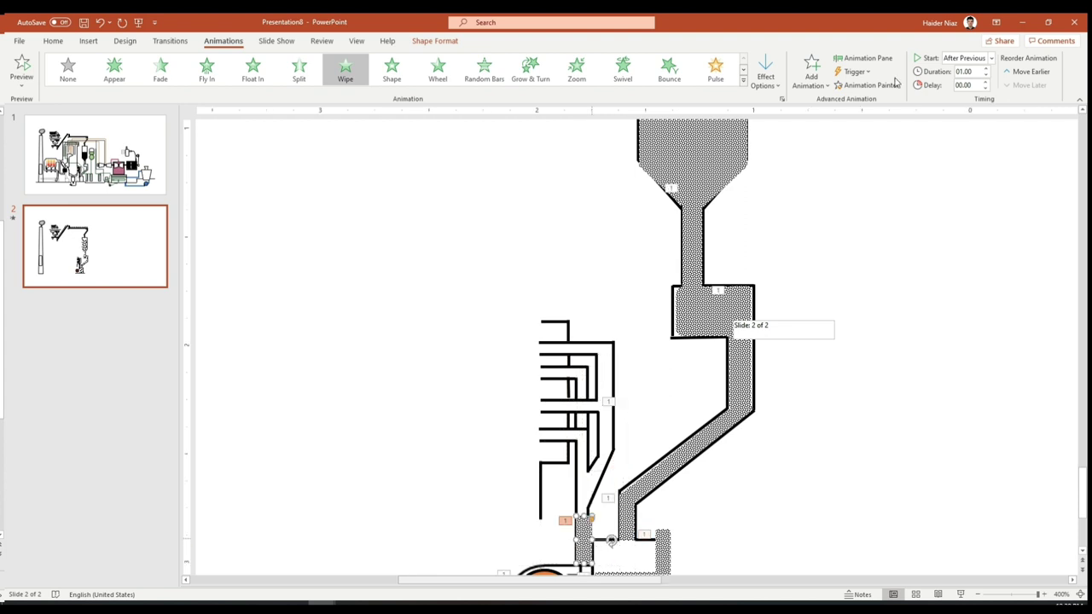
Set the copied fill's height to 0.05" and nudge it to line up with the narrow pipe.
left_click(434, 41)
left_click(902, 65)
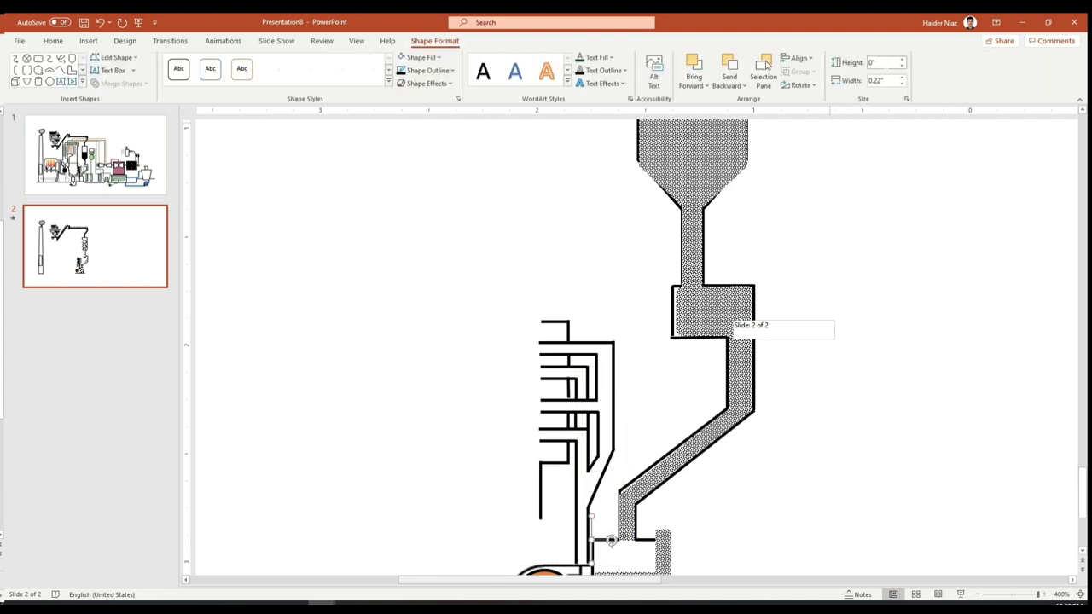
type("0.05")
key("Return")
key("Left")
key("Left")
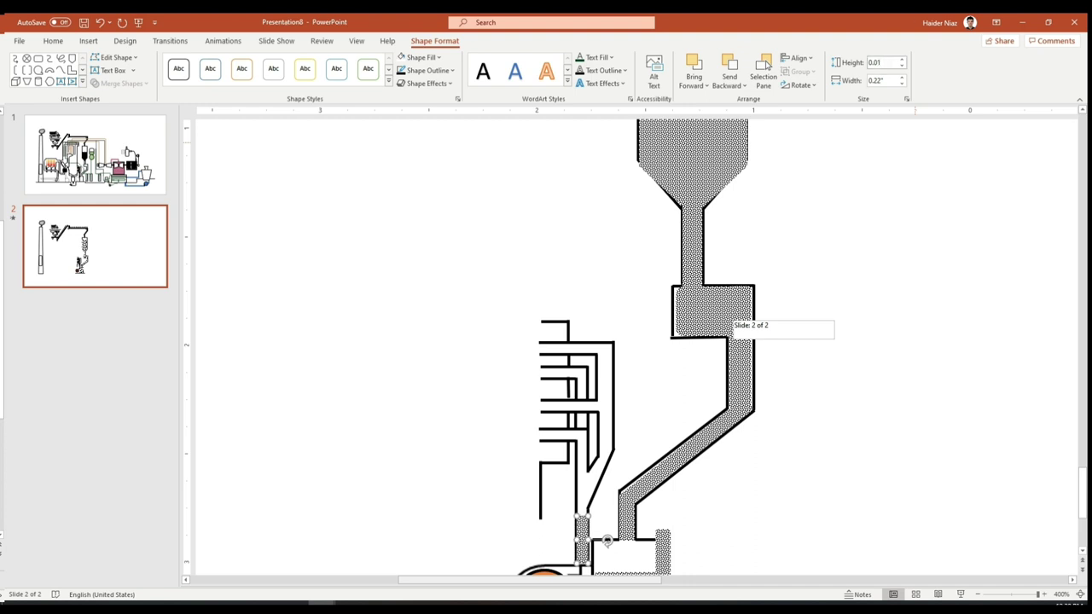
Lengthen the narrow patterned fill and move it up so it spans the vertical pipe above the fan.
left_click(902, 78)
left_click(902, 78)
left_click(902, 78)
left_click(901, 77)
left_click_drag(636, 359, 632, 279)
left_click_drag(631, 225, 629, 227)
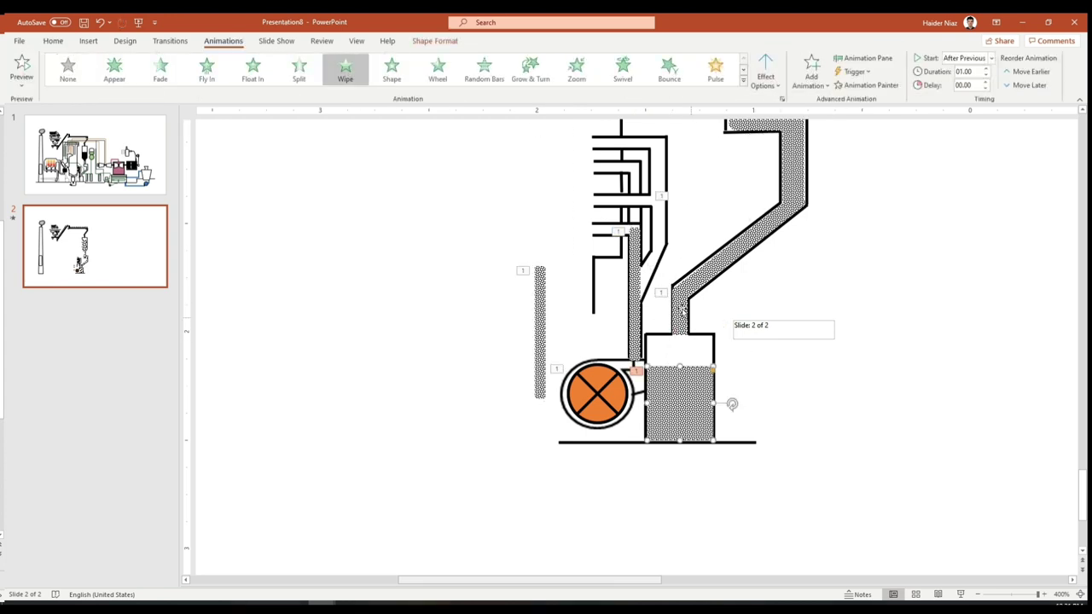
Place copies of the narrow patterned fill in the lower burner branch, the diagonal pipe and the outer vertical pipe.
left_click(683, 310)
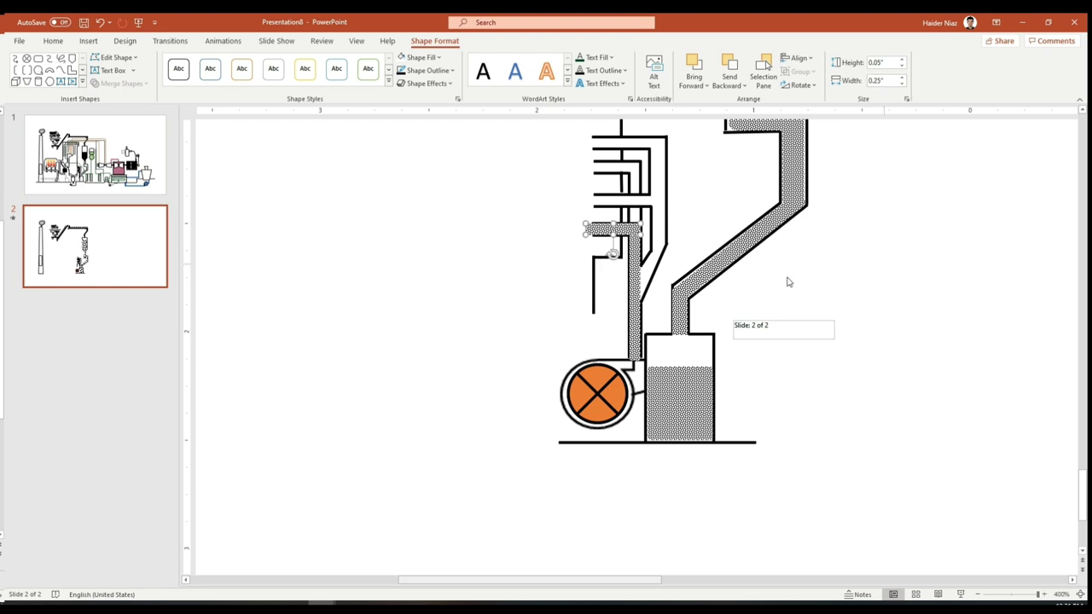
left_click(229, 43)
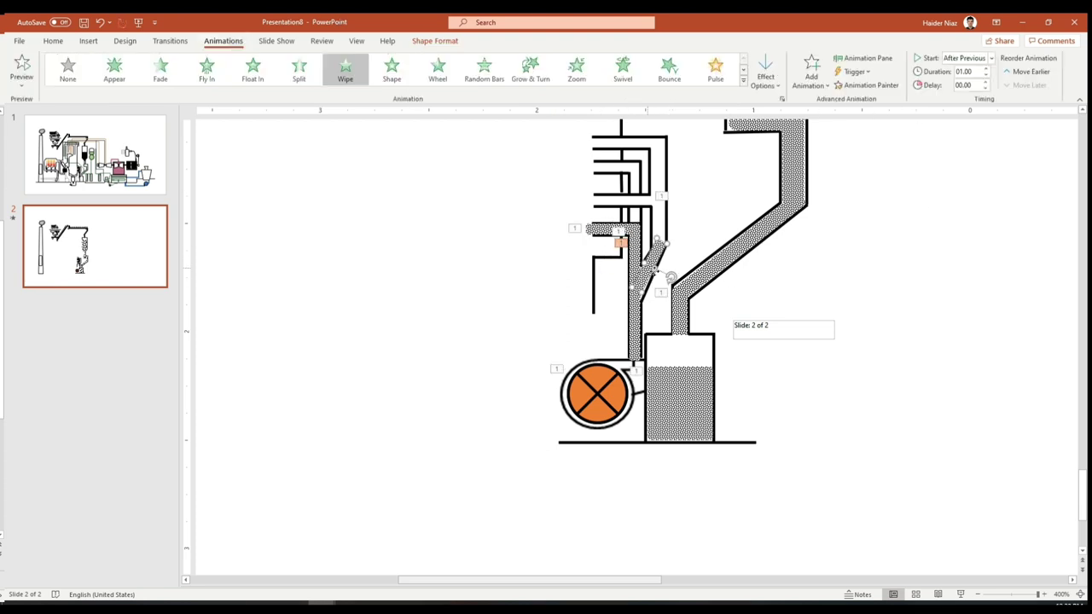
left_click_drag(714, 303, 714, 303)
left_click_drag(684, 305, 658, 223)
left_click(434, 41)
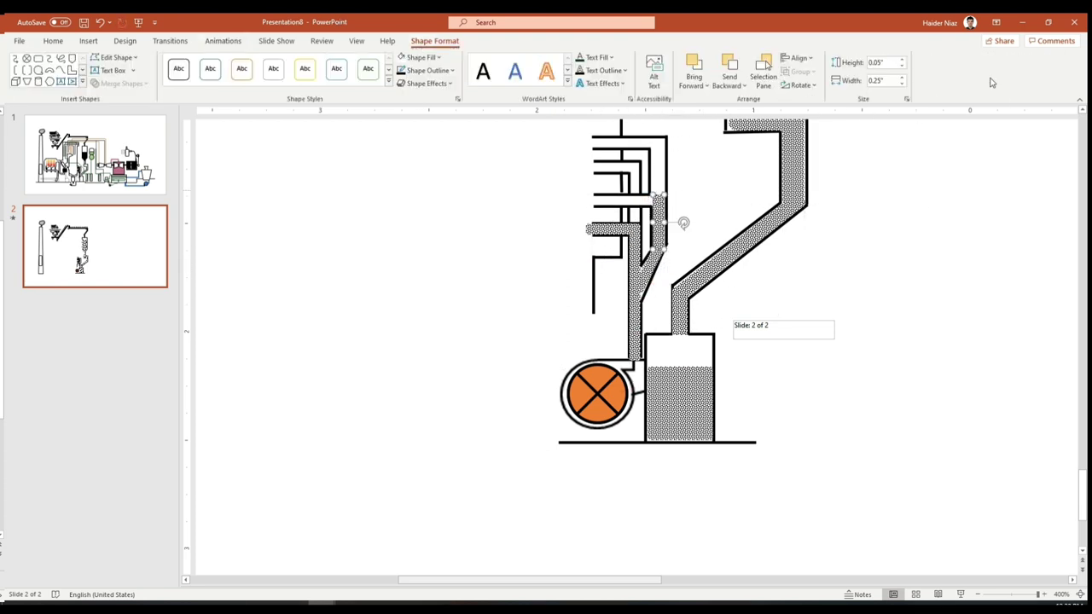
left_click(902, 60)
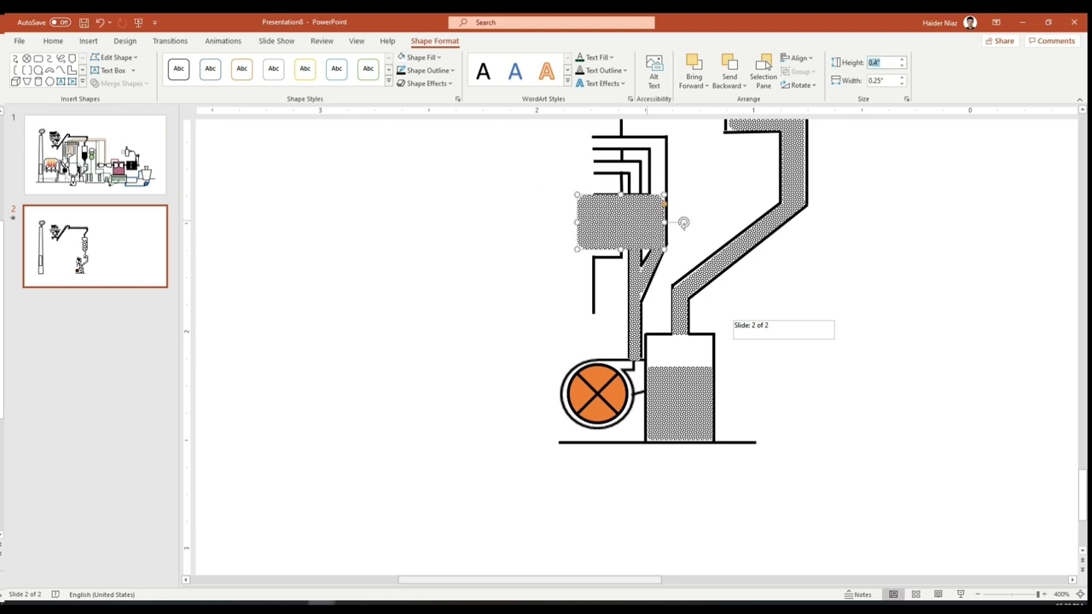
key("ctrl+z")
key("ctrl+z")
key("ctrl+z")
key("ctrl+z")
Lengthen the patterned fill in the outer vertical burner pipe and move it up to span that pipe.
left_click(901, 77)
left_click(902, 77)
left_click(901, 78)
left_click(902, 78)
left_click_drag(658, 260, 658, 207)
Place copies of the horizontal patterned fill in the upper and middle branches joined to the outer burner pipe.
left_click(884, 83)
left_click_drag(650, 266, 635, 145)
left_click(660, 215)
key("ctrl+d")
left_click(678, 163)
left_click_drag(694, 226, 631, 201)
Duplicate another patterned fill for the burner piping and set its animation to start After Previous.
left_click(644, 144)
key("ctrl+d")
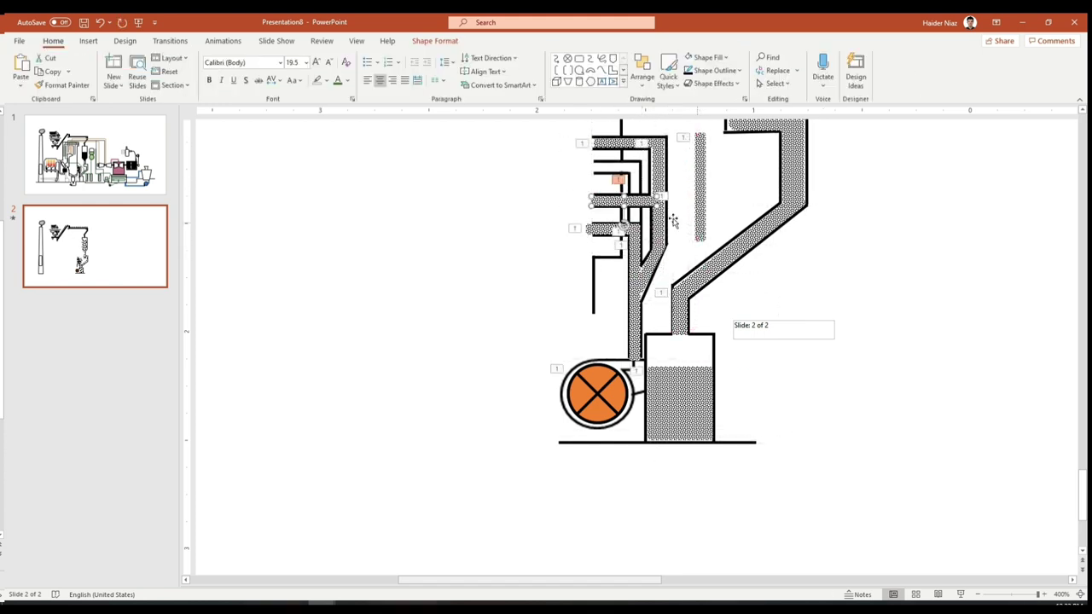
left_click(223, 41)
left_click(990, 59)
left_click(978, 99)
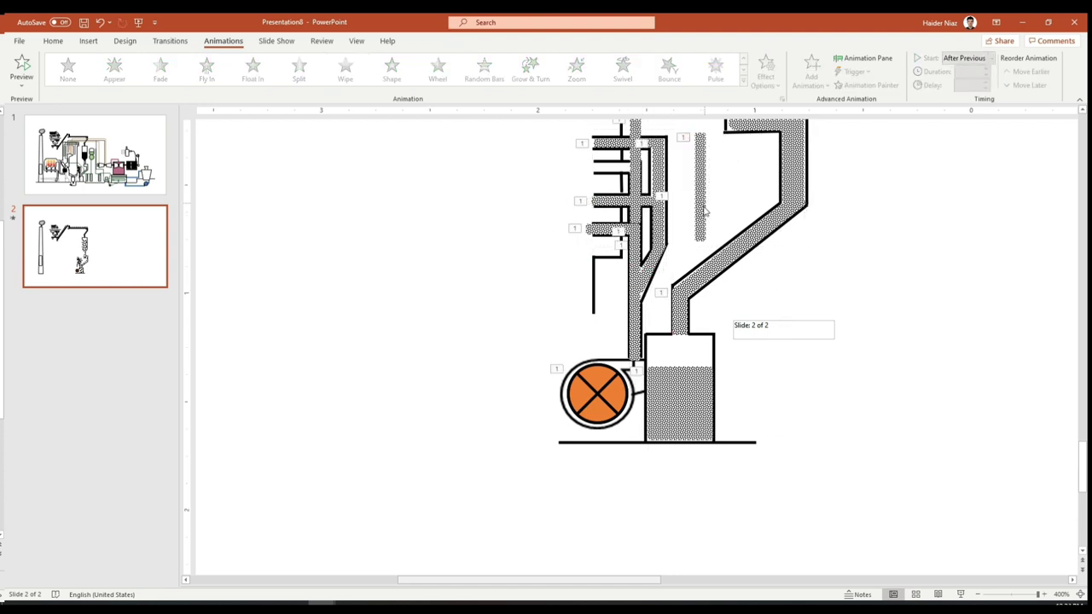
Fit the spare vertical patterned fill, about 0.4" long, into the inner vertical burner pipe.
scroll(721, 227, "up", 3)
left_click_drag(701, 374, 637, 359)
right_click(636, 359)
left_click(674, 421)
left_click(435, 41)
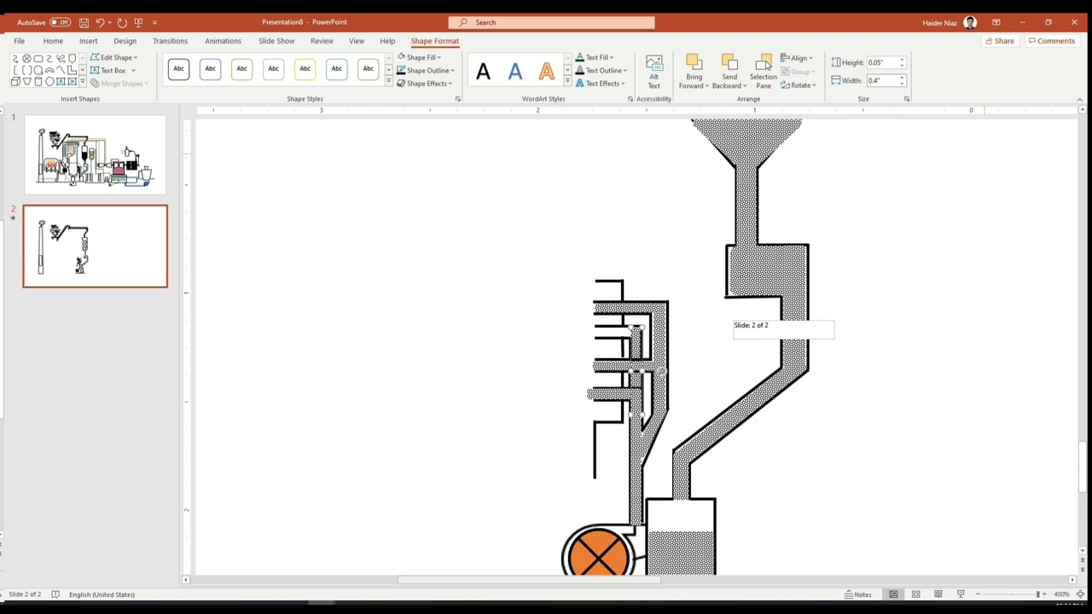
key("Escape")
left_click(602, 370)
key("Escape")
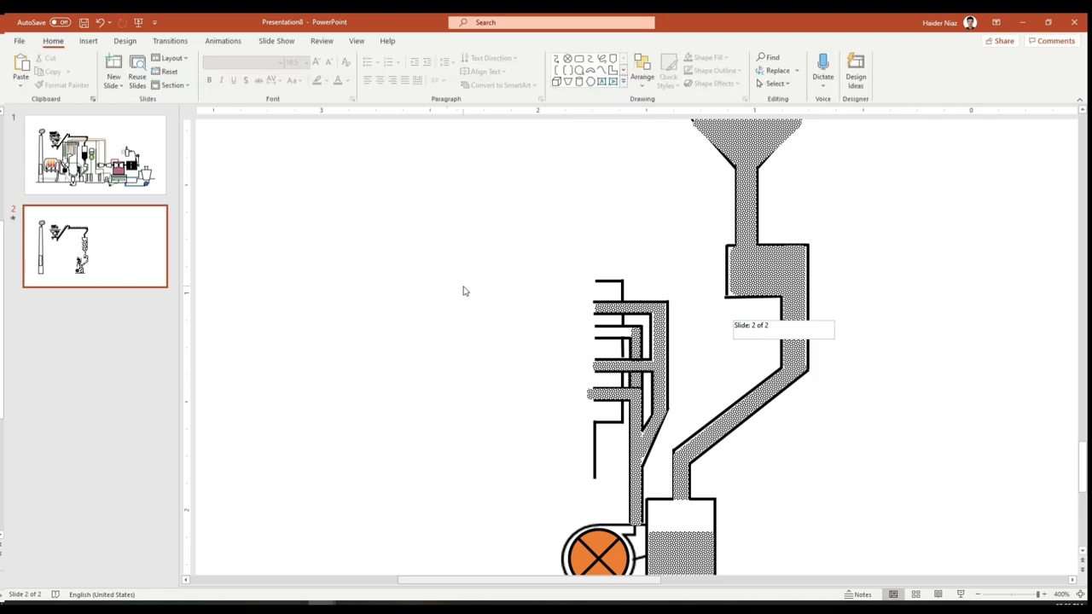
Shorten the lower burner branch's patterned fill to 0.22" and place a duplicate in the second branch from the top.
scroll(465, 290, "down", 5)
scroll(514, 434, "up", 5)
scroll(514, 434, "down", 1)
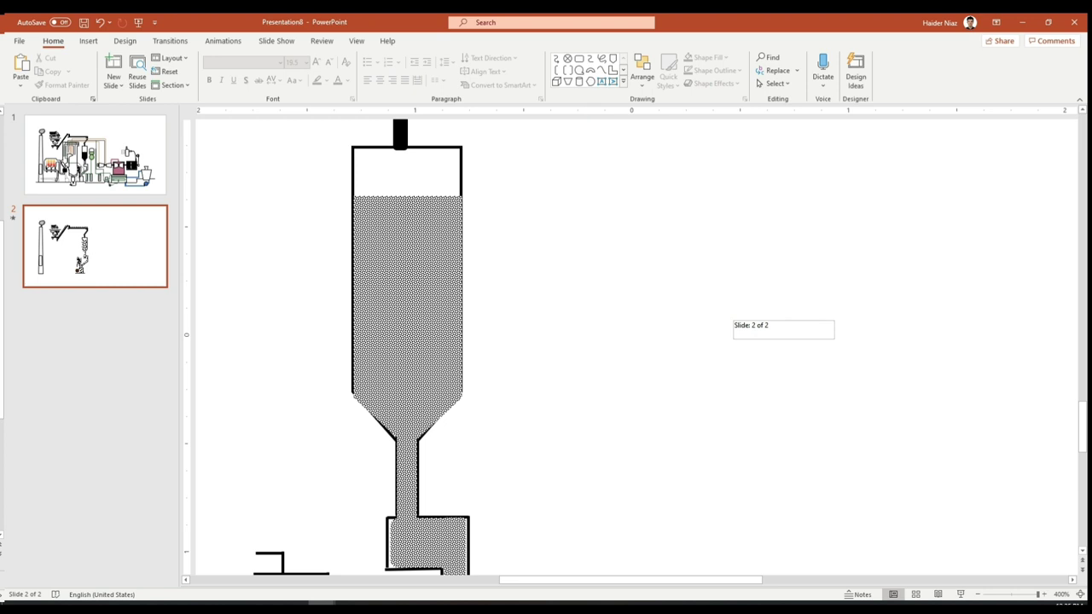
scroll(506, 583, "down", 5)
left_click(292, 529)
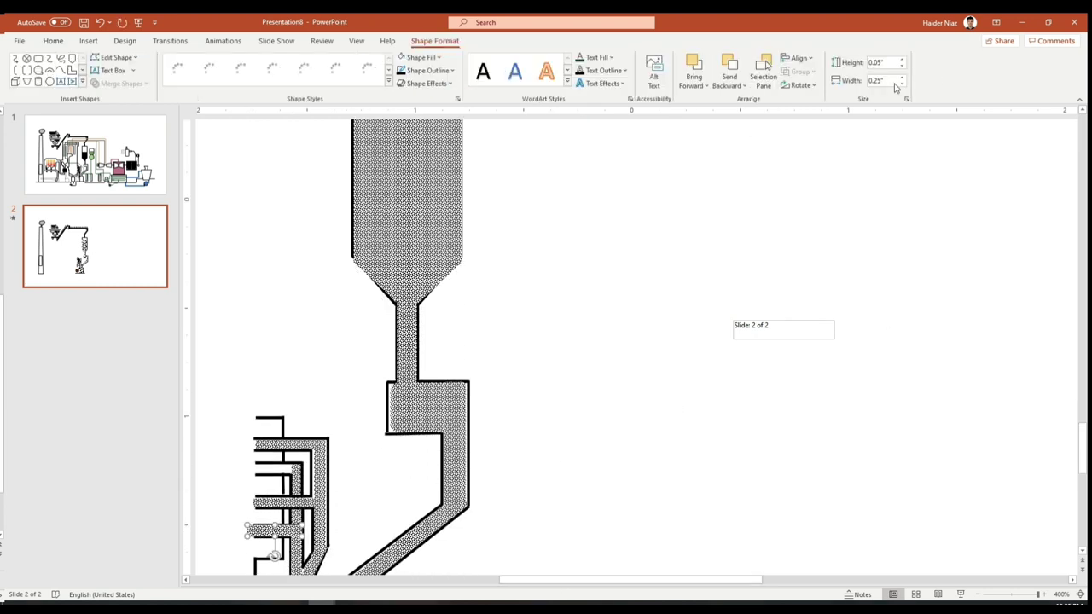
key("ctrl+d")
left_click_drag(312, 559, 278, 470)
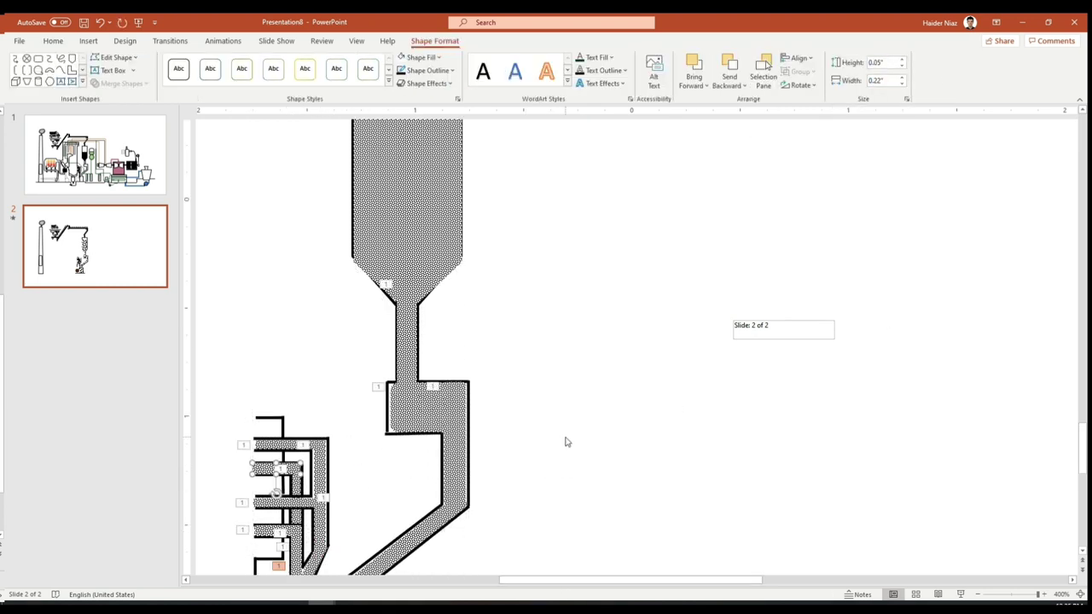
Save the presentation under the name Animation.
left_click(565, 441)
key("ctrl+s")
left_click(515, 318)
left_click(517, 356)
type("Animation")
key("Return")
scroll(607, 268, "down", 2, "ctrl")
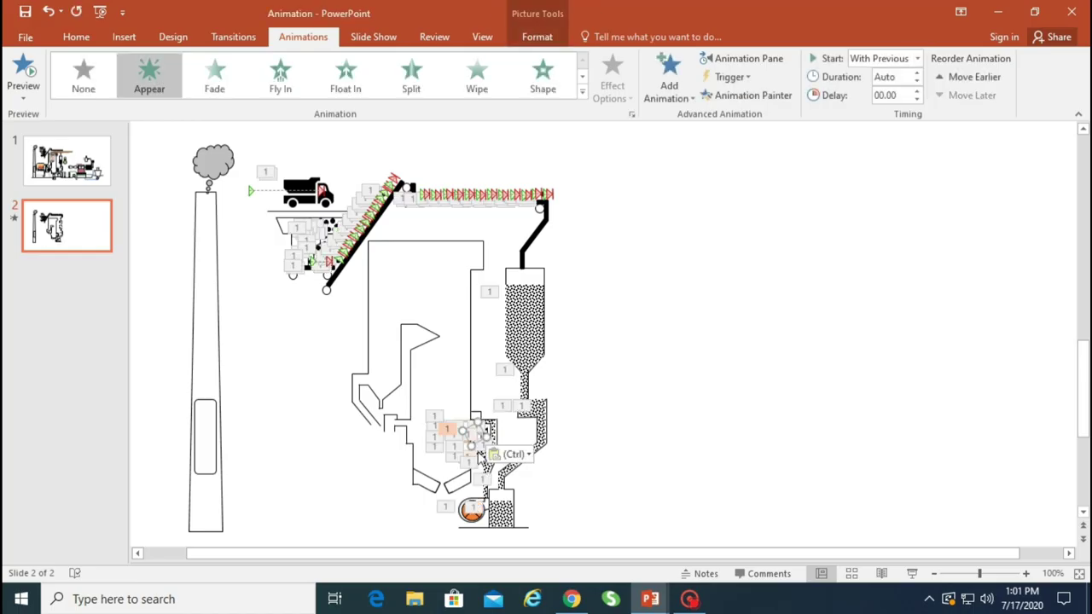
Insert the grey smoke picture on the second slide and fit it into the lower part of the boiler furnace.
double_click(695, 335)
left_click(137, 76)
left_click(206, 298)
left_click_drag(697, 350, 433, 396)
left_click_drag(527, 379, 492, 391)
left_click_drag(412, 422, 450, 327)
Duplicate the smoke picture and rotate and position the copies so the smoke rises through the furnace and curves over at its top.
key("ctrl+v")
left_click(442, 411)
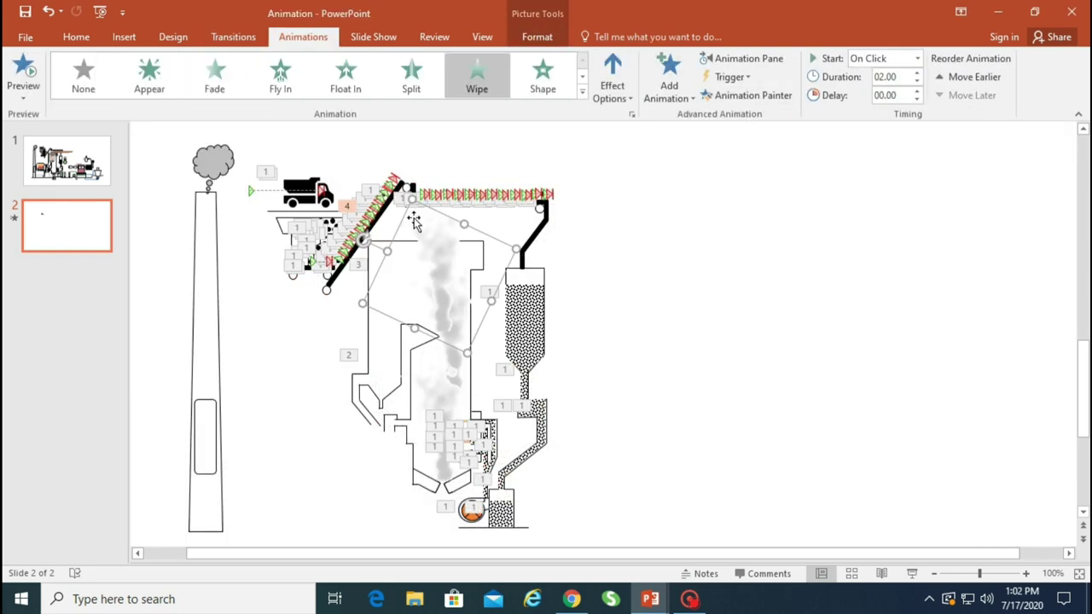
left_click_drag(364, 240, 455, 460)
left_click_drag(452, 281, 405, 312)
left_click(456, 307)
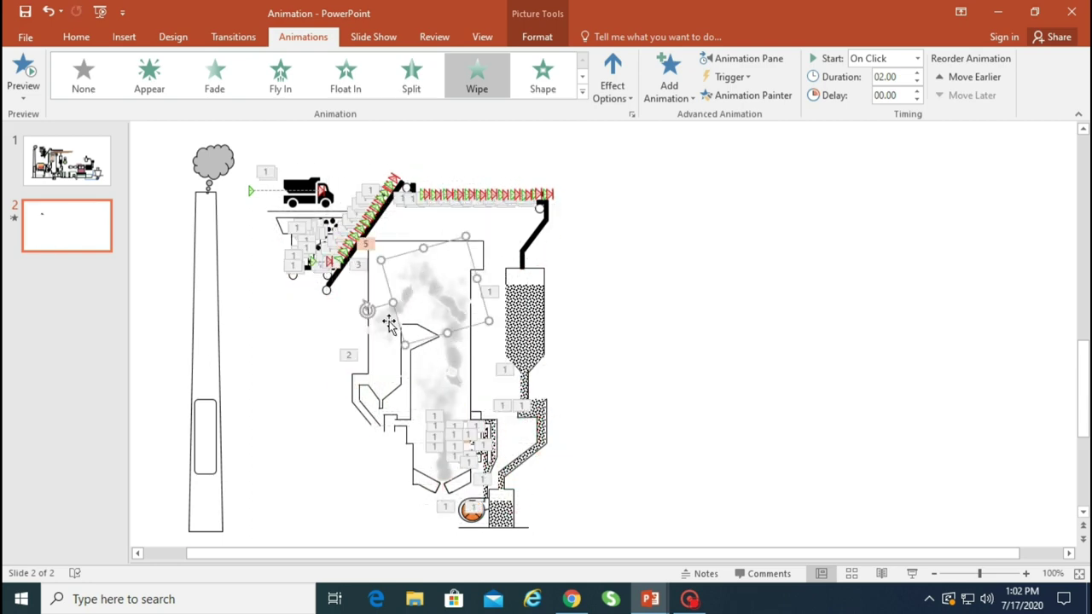
left_click_drag(393, 353, 395, 351)
Bring the overlapping smoke pictures in the furnace to the front and nudge the lower one into place.
right_click(455, 333)
left_click(512, 197)
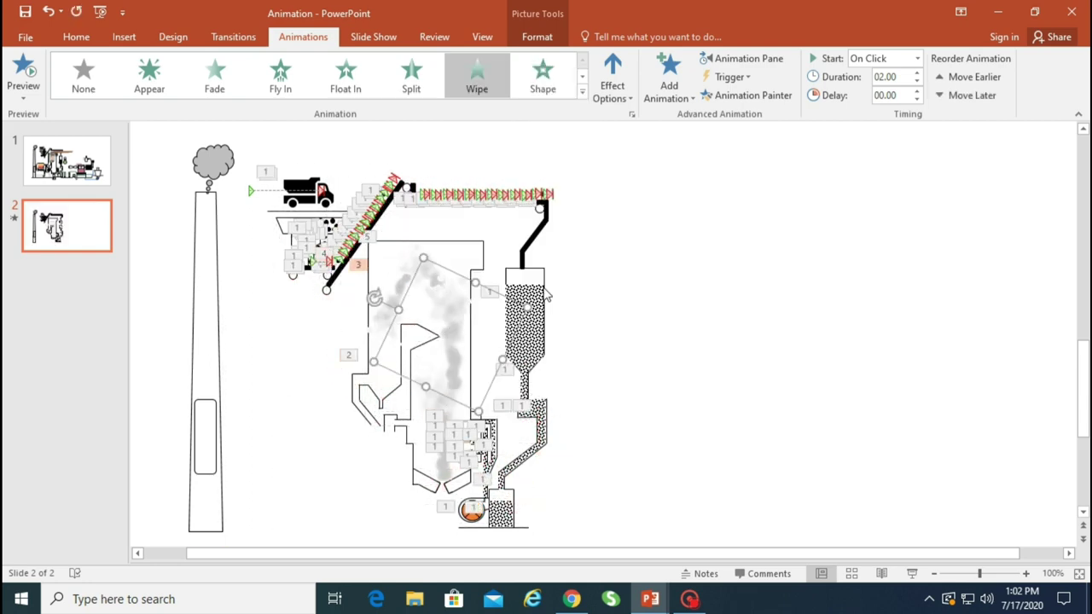
right_click(443, 403)
left_click(498, 268)
left_click_drag(439, 400, 437, 397)
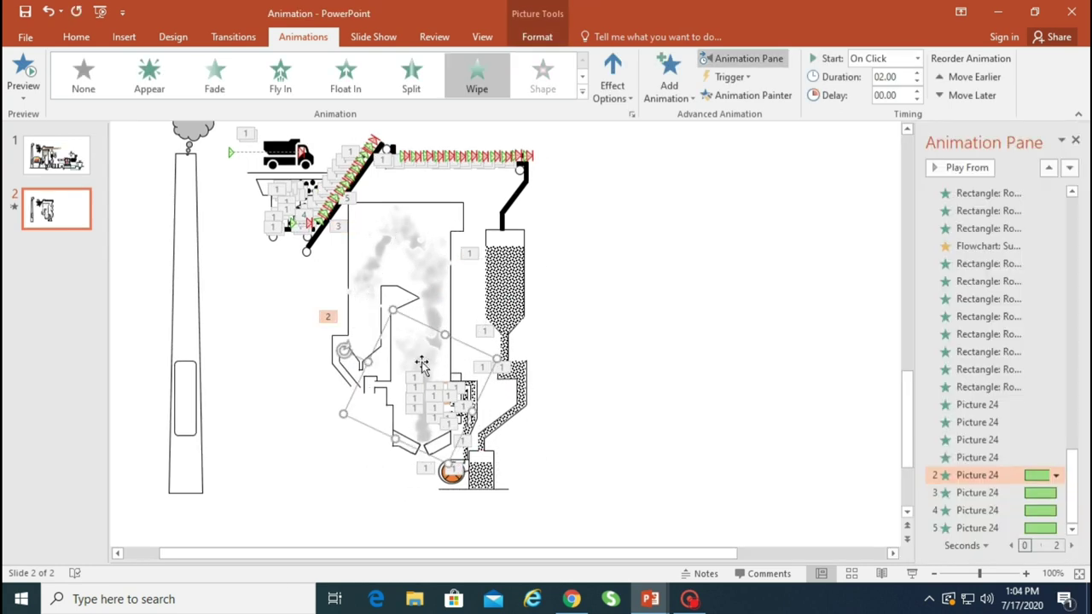
Set the wipe direction of the last smoke picture, at the furnace's upper rear, to From Top.
left_click_drag(1011, 514, 1012, 513)
left_click(1014, 495)
left_click(441, 287)
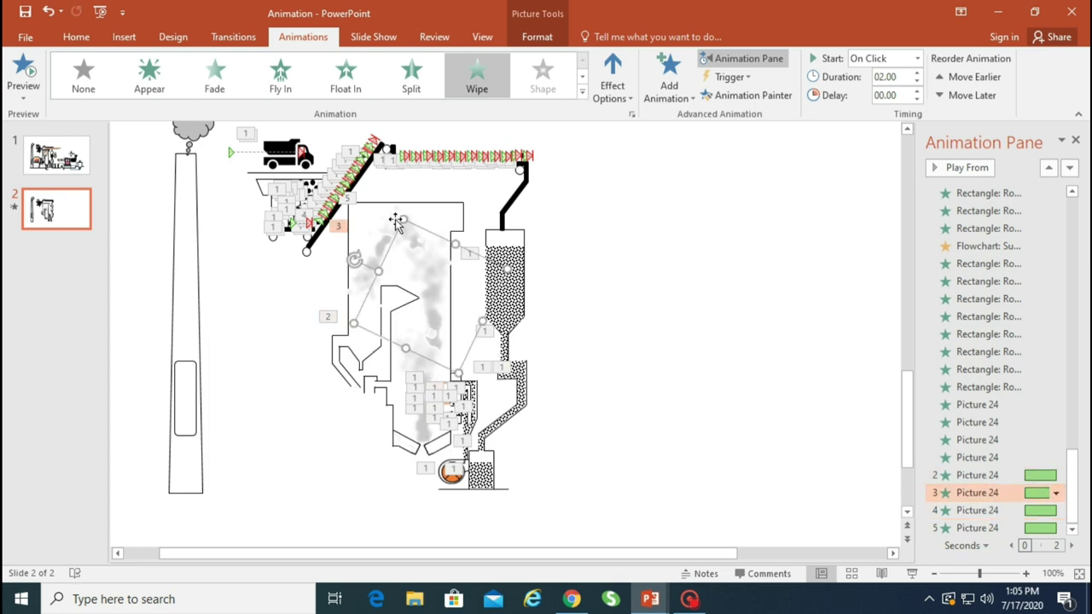
left_click(981, 528)
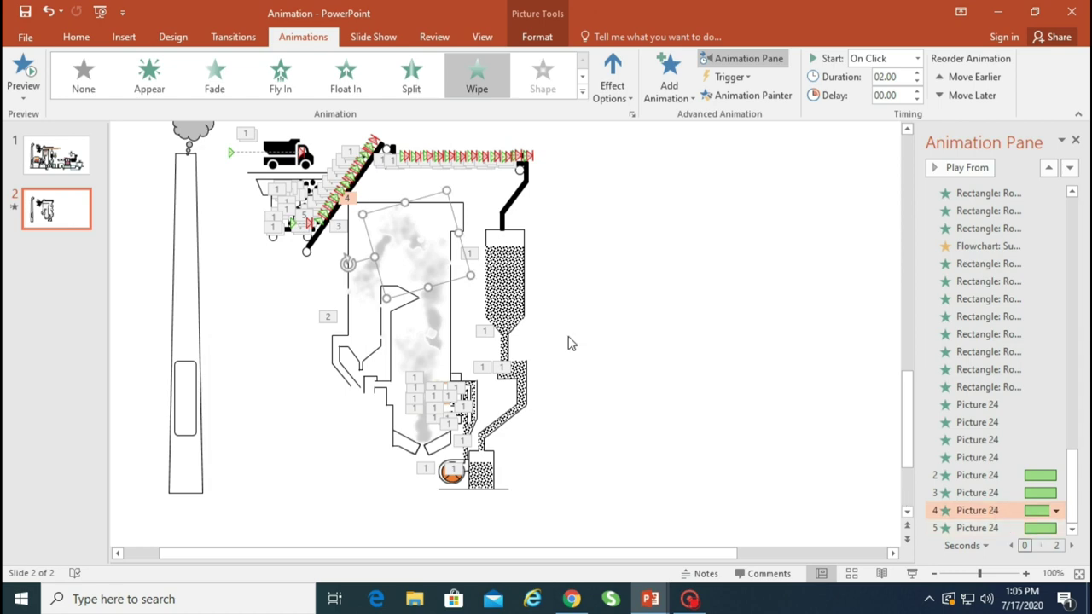
left_click(367, 291)
left_click(627, 96)
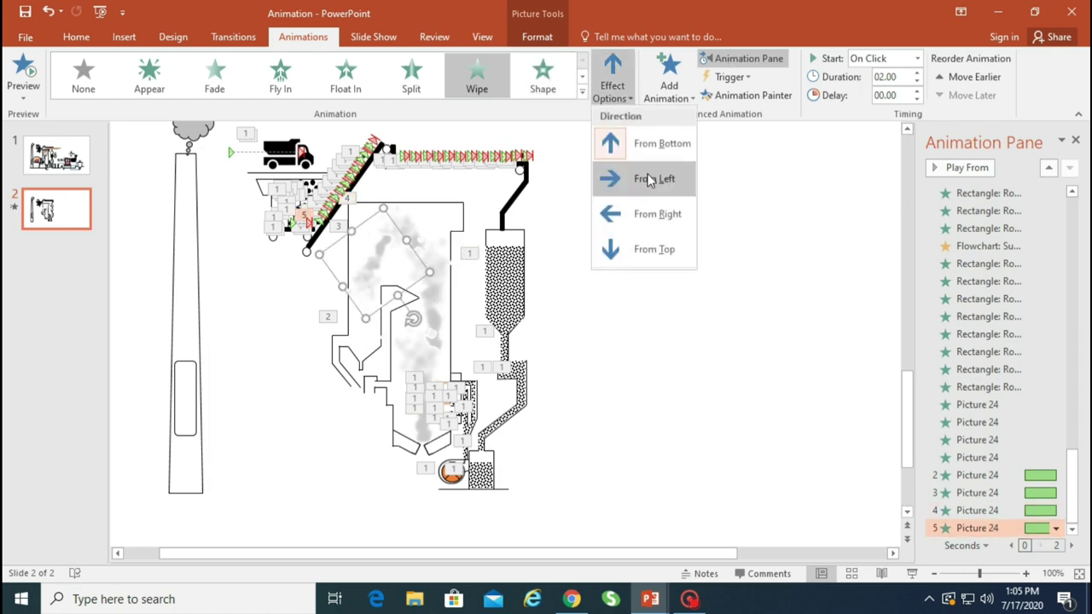
left_click(654, 248)
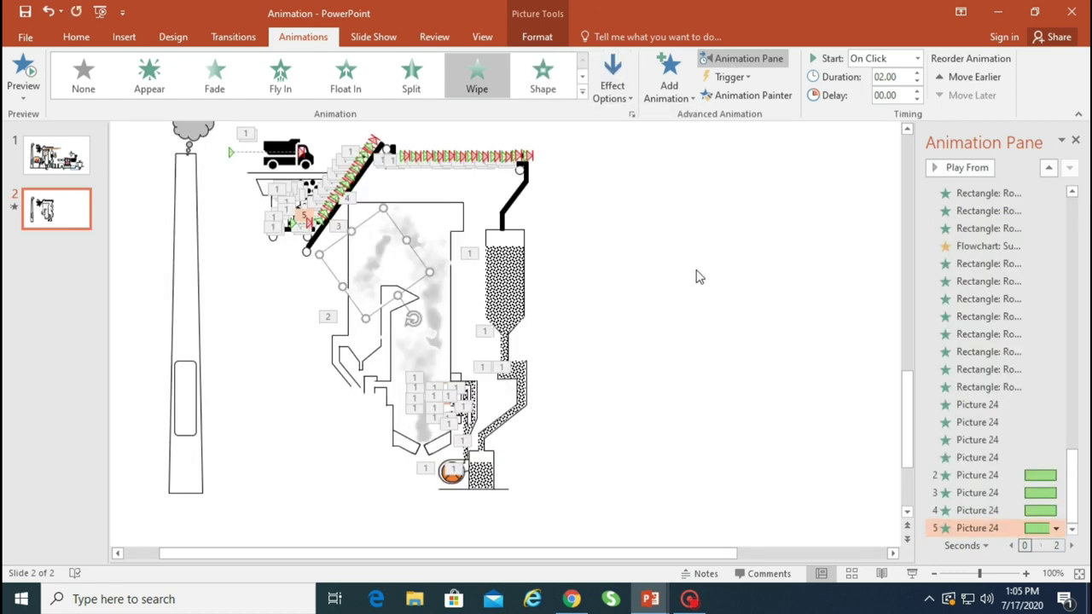
Copy the air preheater, precipitator, connecting ducts and both fans from the first slide onto the second slide.
left_click(56, 156)
scroll(295, 253, "up", 5)
left_click(1075, 140)
scroll(375, 320, "down", 1)
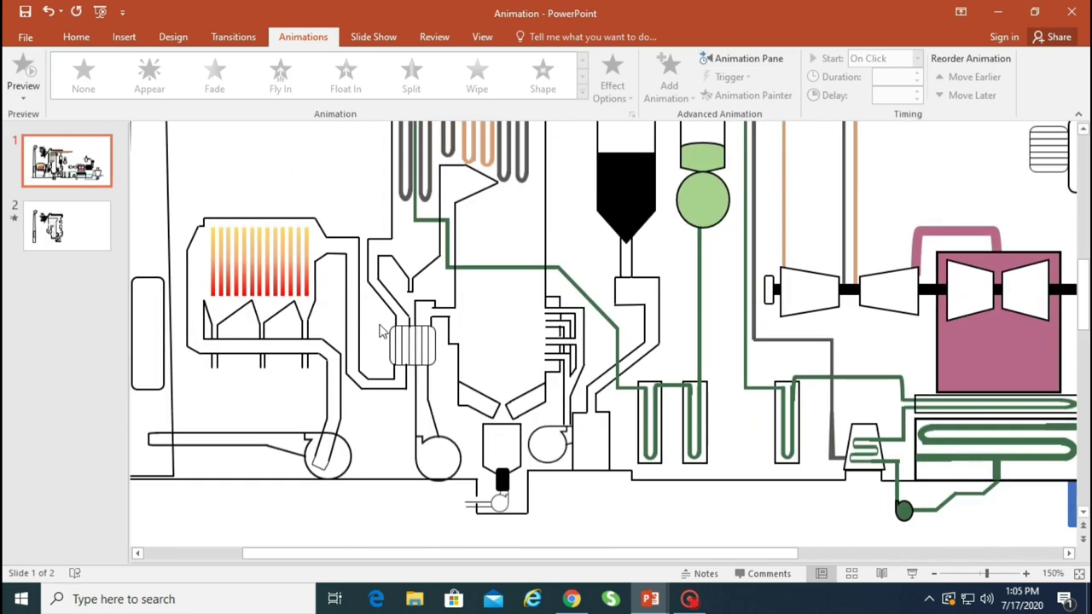
left_click_drag(374, 320, 445, 375)
left_click(439, 443, "shift")
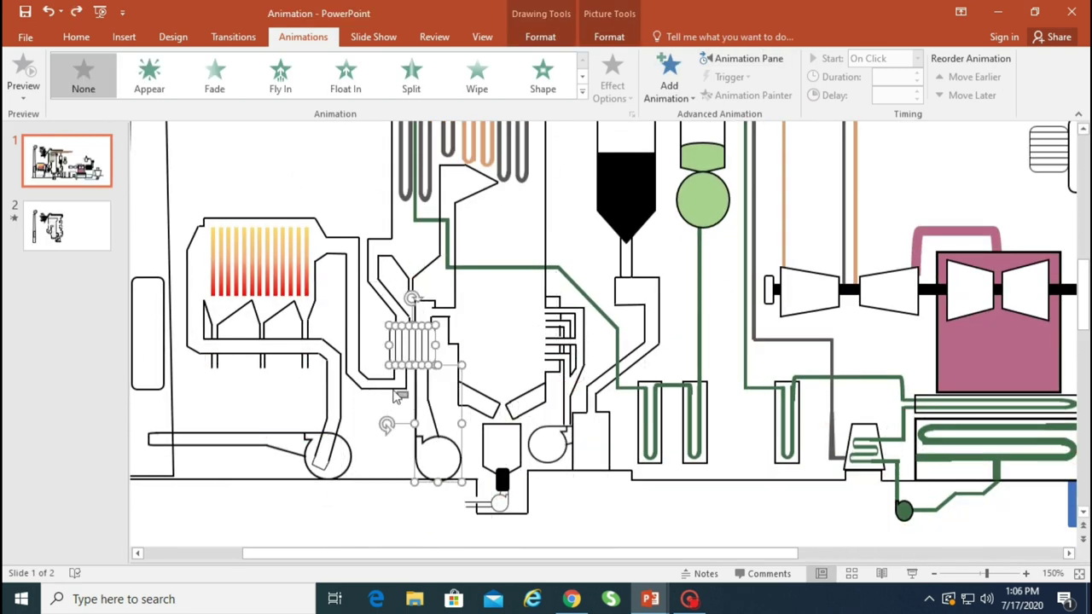
left_click(346, 356, "shift")
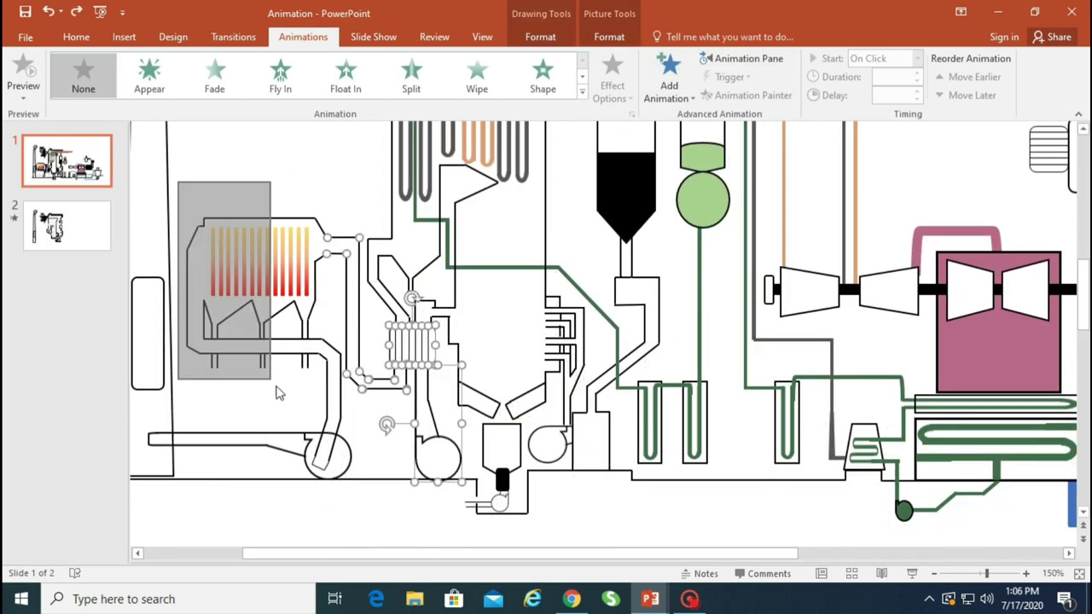
left_click(340, 278, "shift")
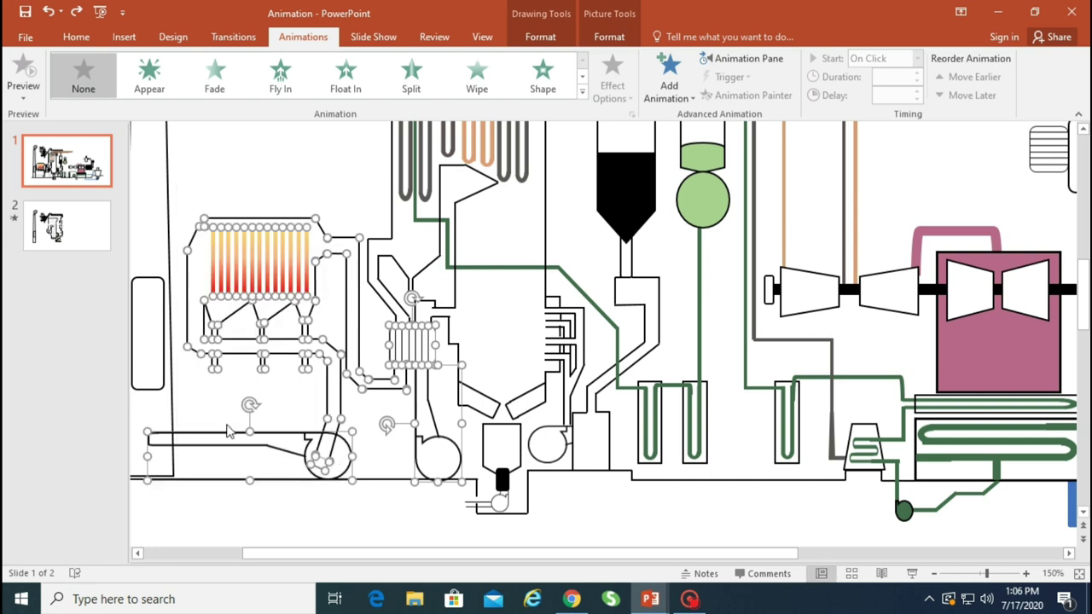
left_click(66, 226)
key("ctrl+v")
Copy the missing short line pieces just above the air preheater from the first slide onto the second slide.
left_click(853, 411)
left_click(66, 161)
left_click(409, 322)
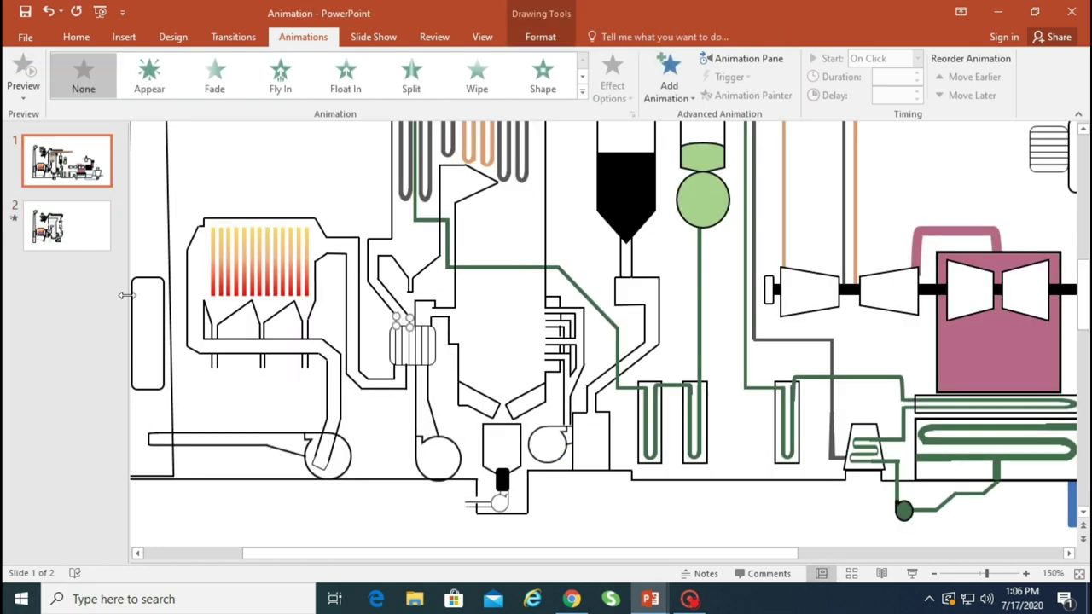
left_click(66, 226)
key("ctrl+v")
left_click(702, 338)
Duplicate the From Top smoke picture and rotate the copy into the lower part of the boiler's downward rear pass.
left_click(544, 257)
left_click(801, 269)
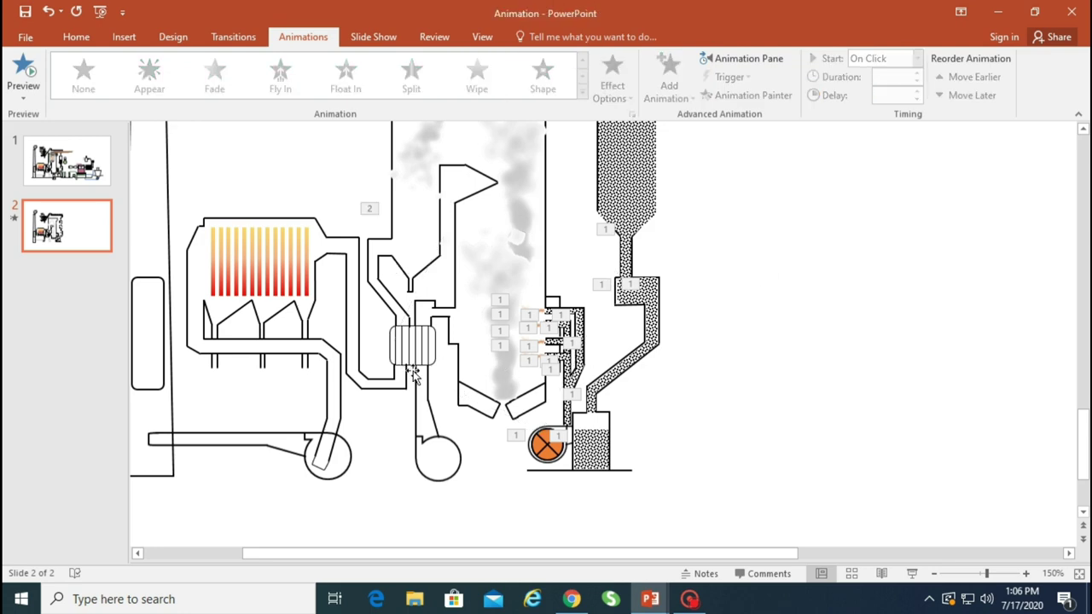
left_click(419, 220)
left_click(410, 170)
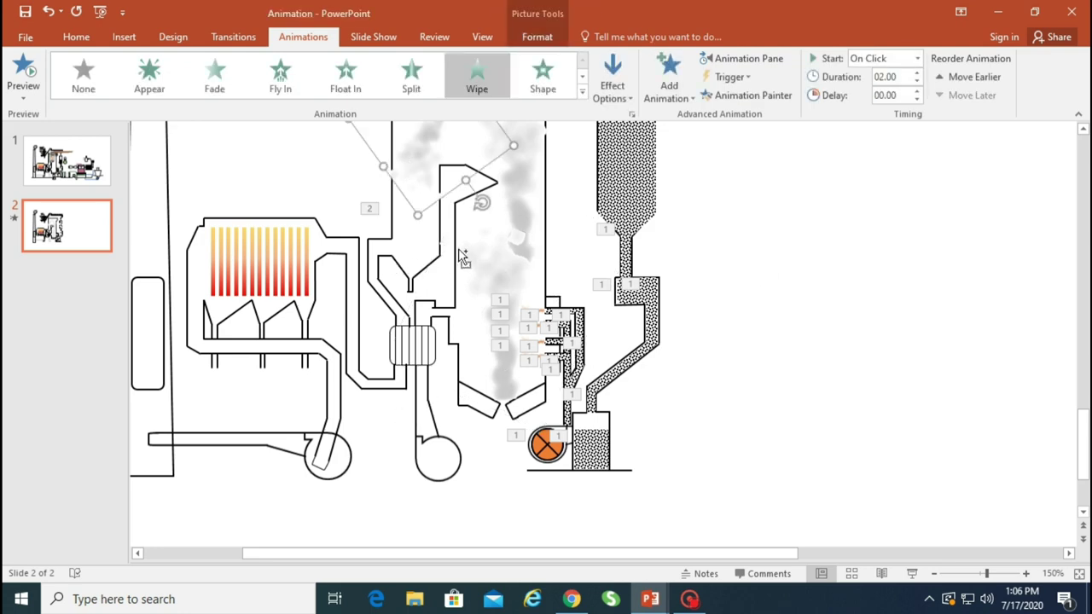
key("ctrl+v")
left_click_drag(573, 356, 549, 446)
left_click_drag(593, 340, 589, 375)
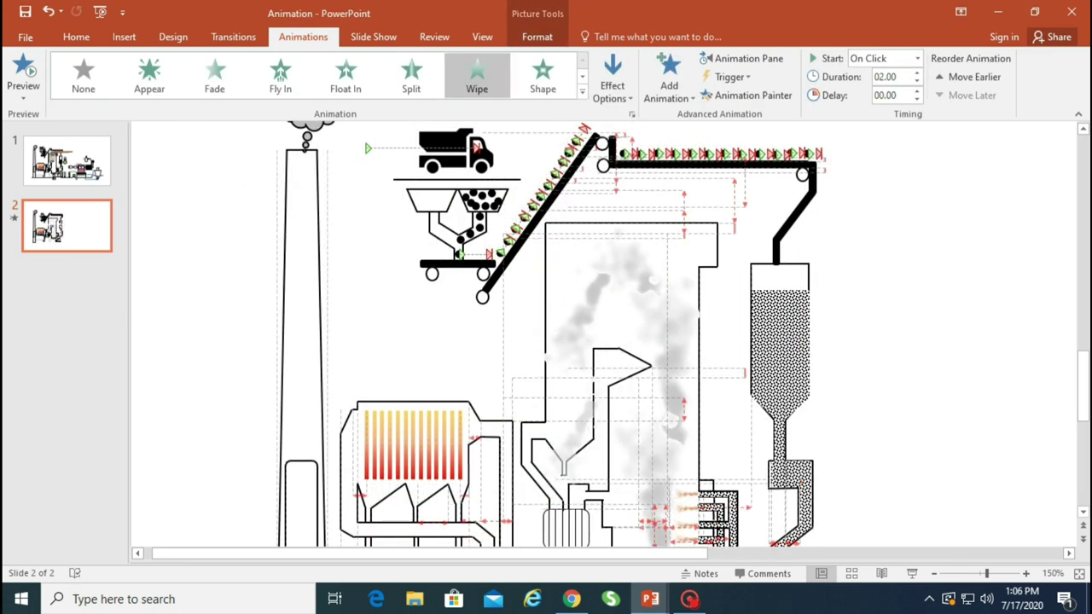
left_click(619, 384)
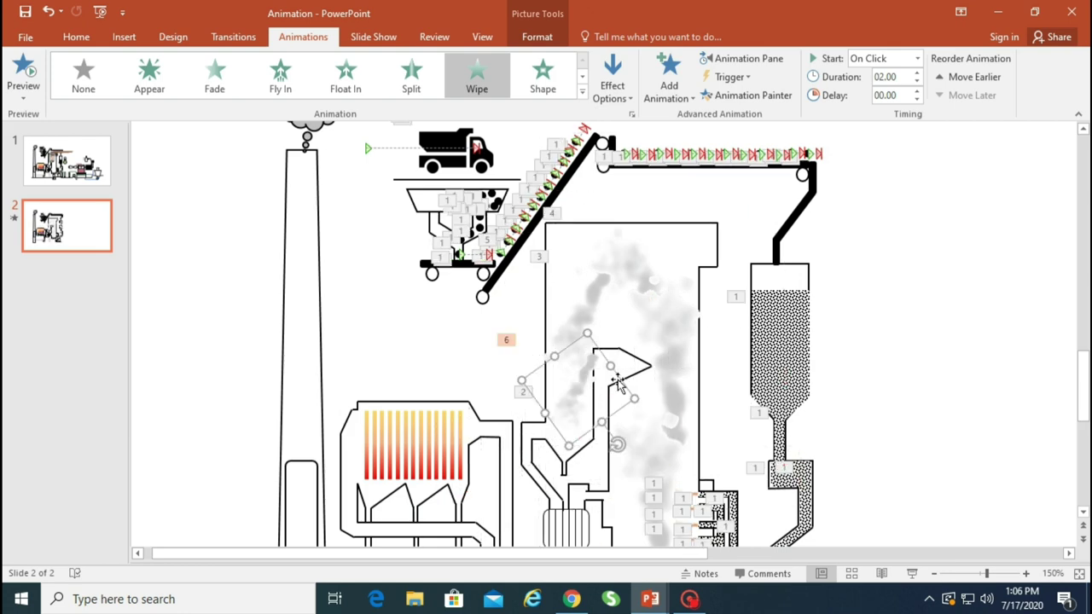
left_click_drag(618, 442, 630, 430)
Paste another smoke picture and place it at the duct opening leading from the rear pass toward the air preheater.
right_click(579, 398)
key("Escape")
key("ctrl+v")
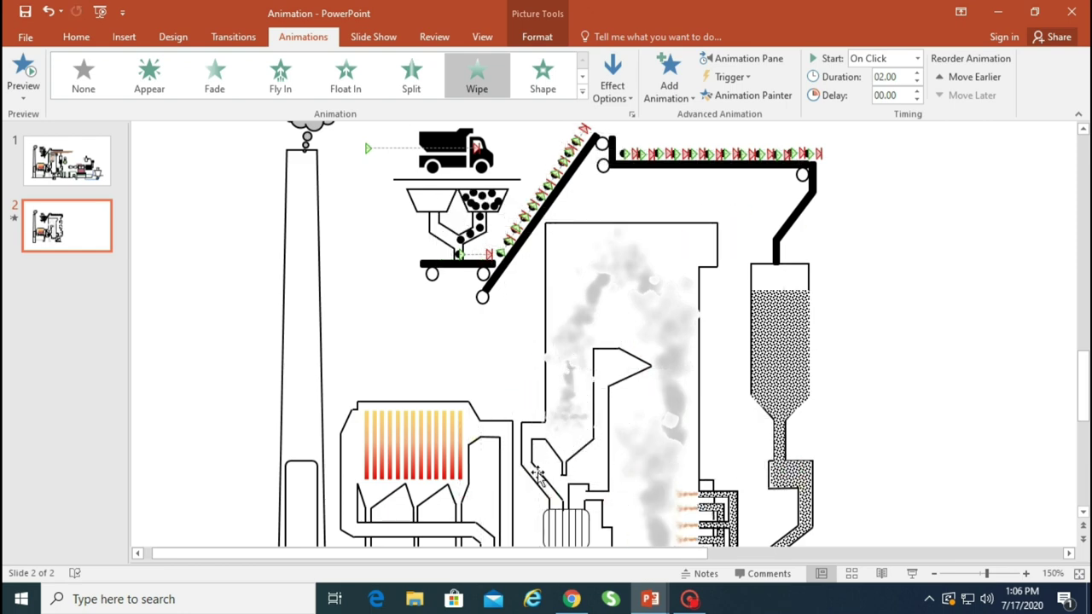
scroll(594, 333, "up", 10)
left_click_drag(595, 332, 575, 367)
Send the duct-opening smoke picture to the back and set its wipe direction to From Right.
right_click(575, 367)
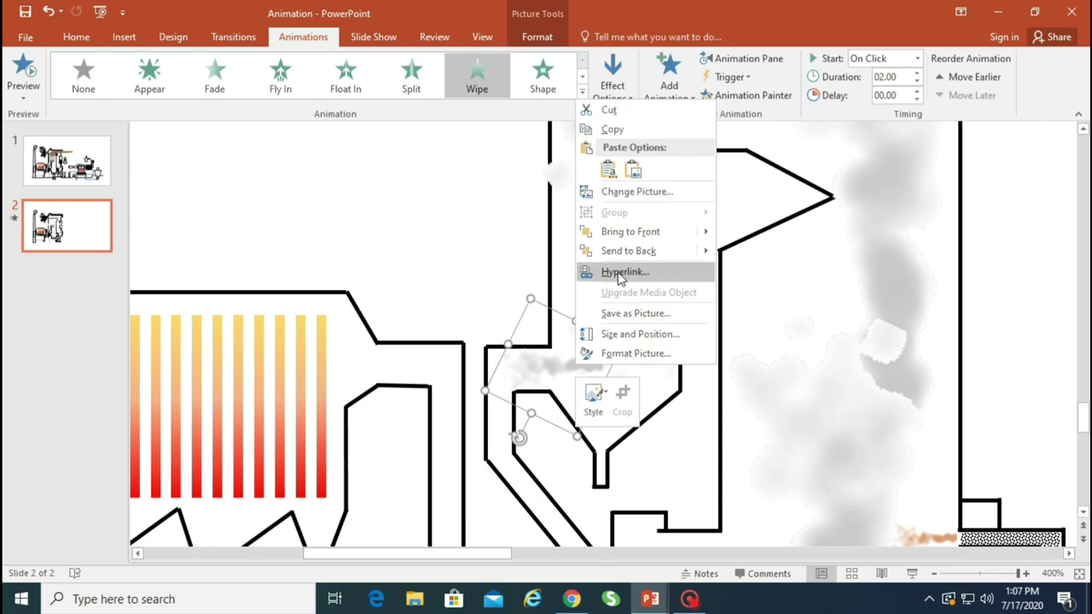
left_click(628, 251)
left_click(612, 82)
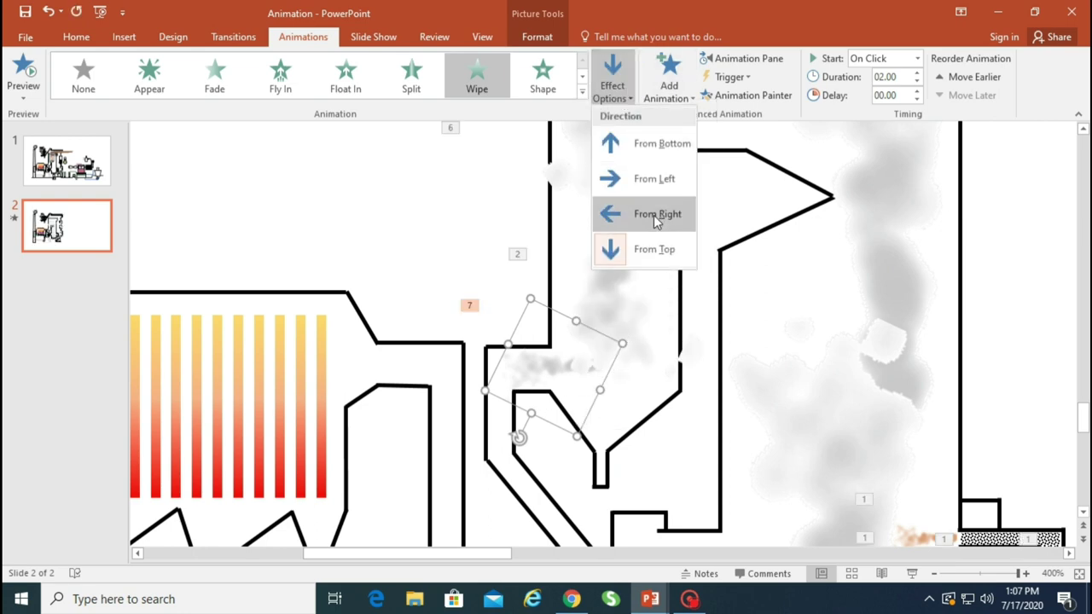
left_click(654, 215)
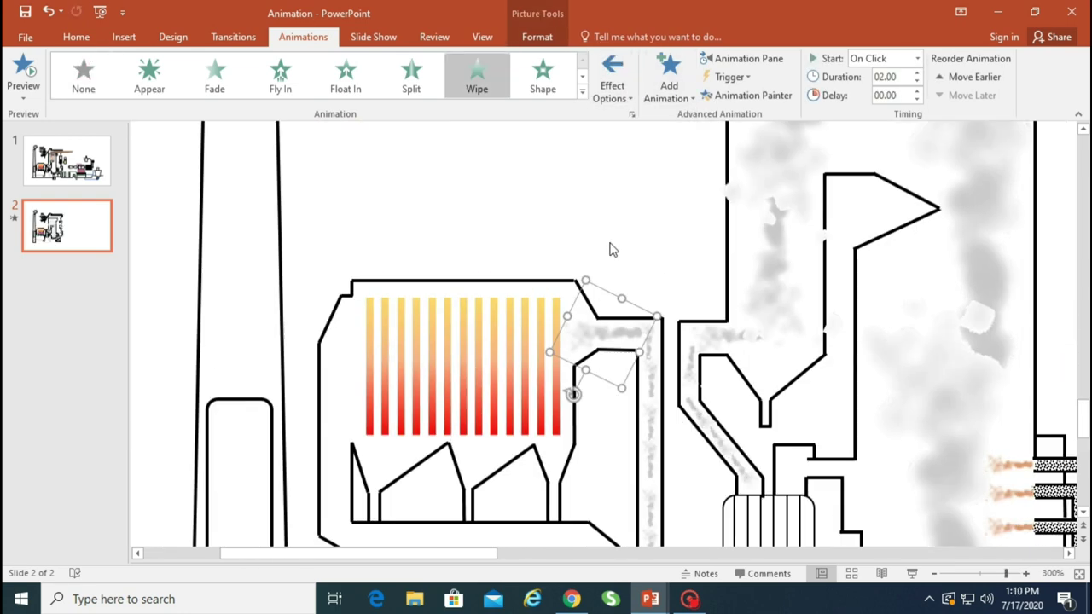
Paste another smoke picture, rotate and position it over the precipitator plates at the duct inlet, and preview the animation.
key("ctrl+v")
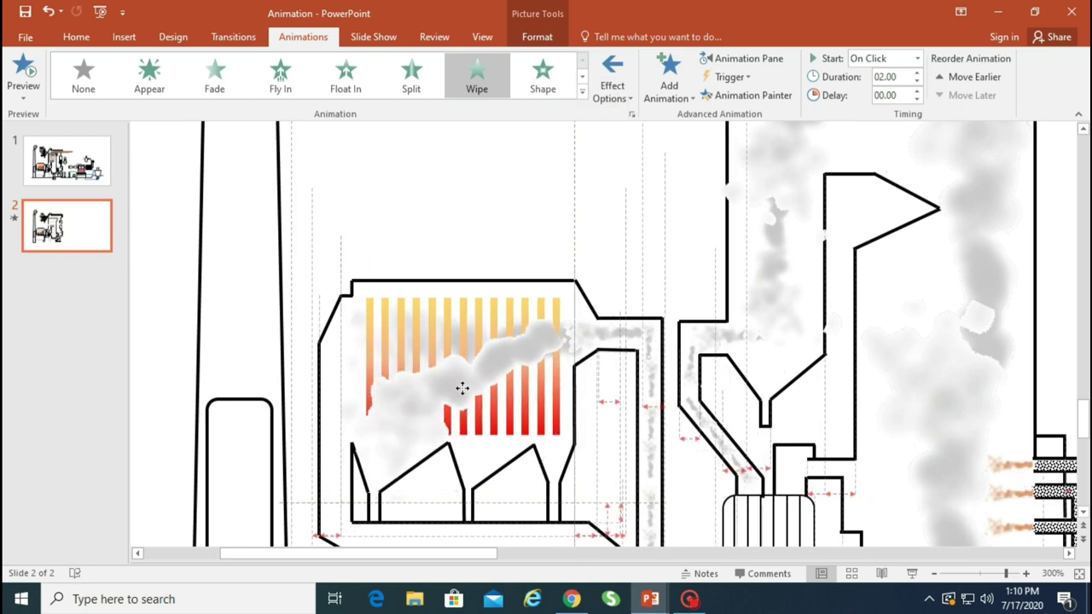
left_click_drag(613, 306, 567, 353)
left_click_drag(521, 418, 563, 334)
left_click_drag(514, 485, 547, 481)
left_click_drag(580, 276, 587, 299)
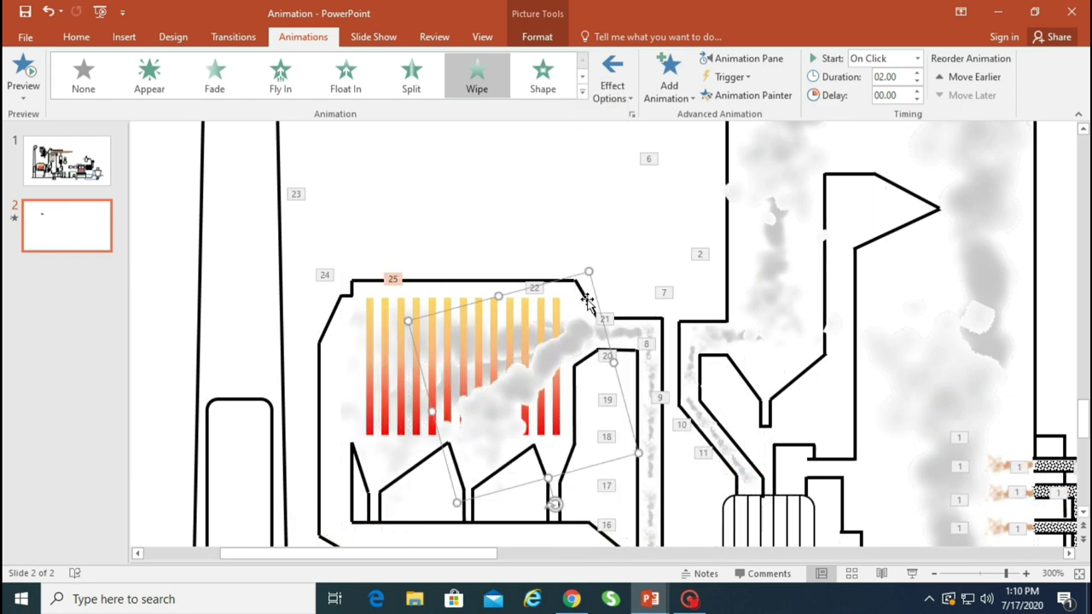
left_click(23, 89)
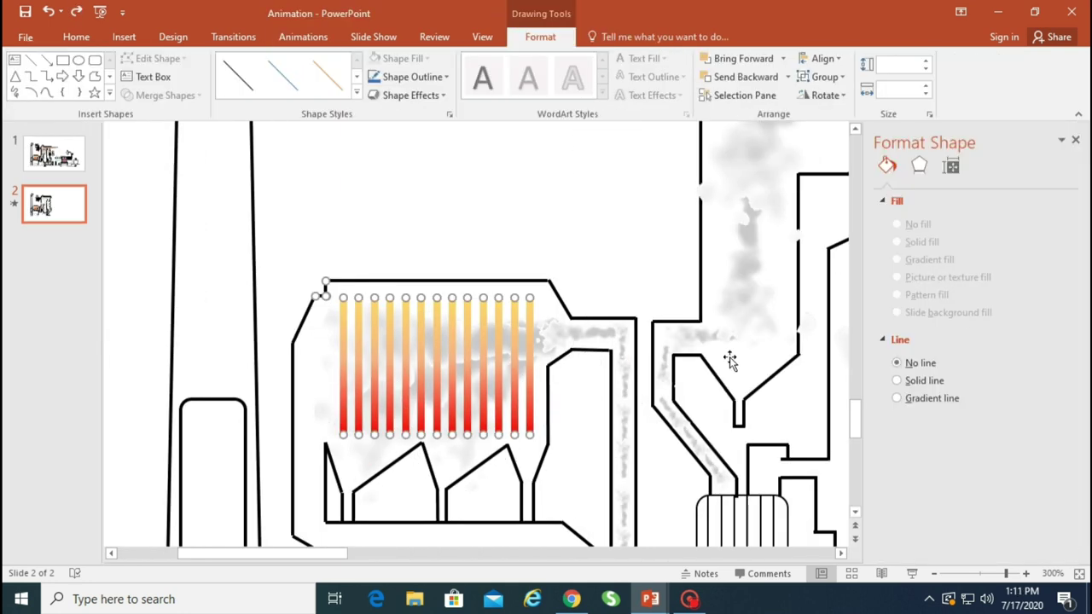
Change the outlines of all the precipitator plates on the second slide to a solid line.
left_click(923, 380)
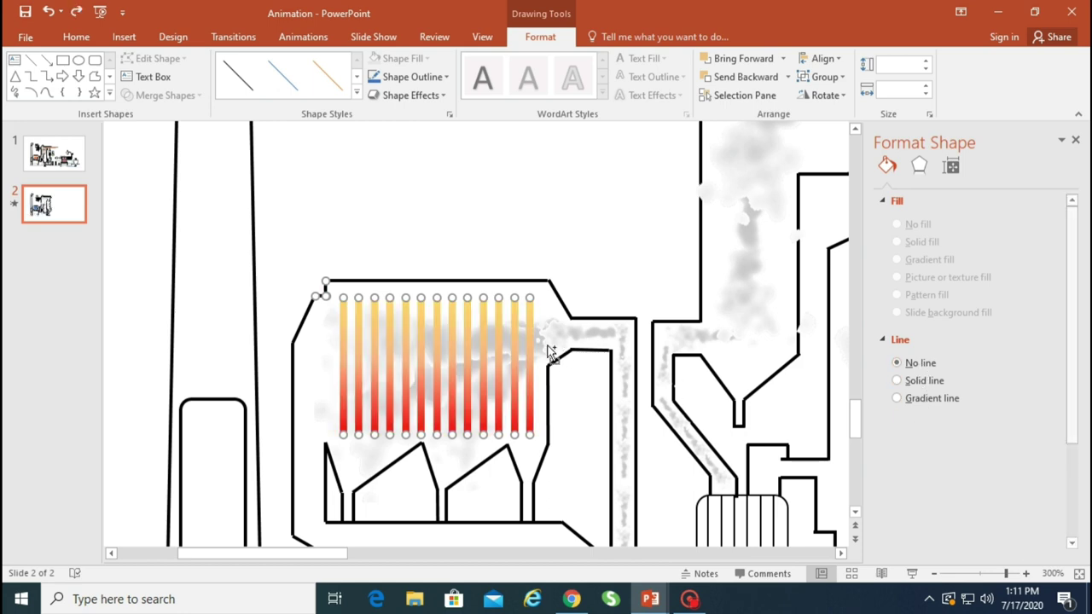
left_click(329, 233)
left_click_drag(328, 227, 553, 457)
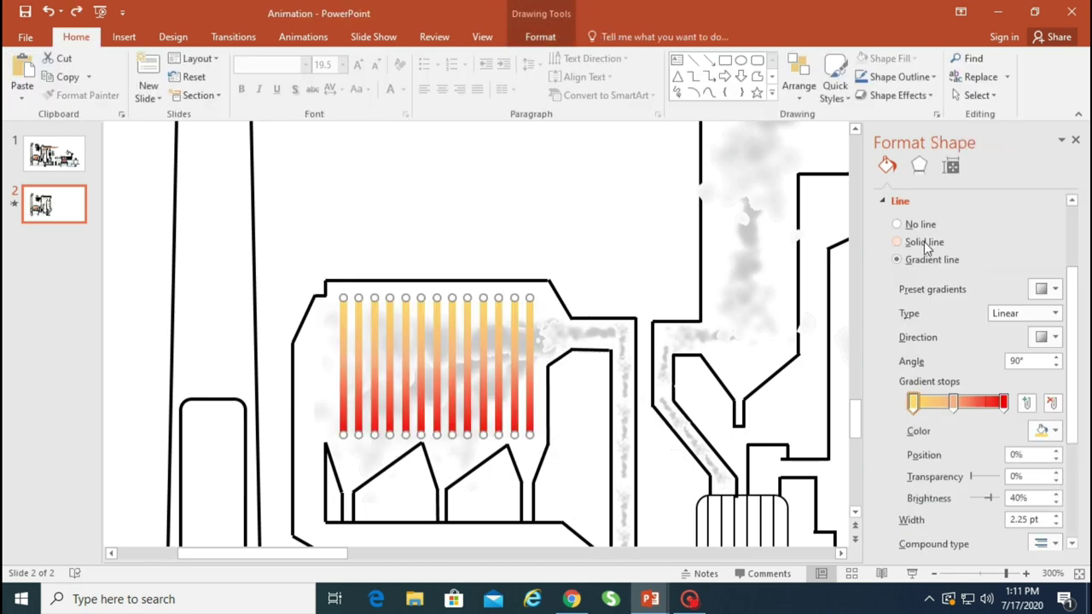
left_click(924, 241)
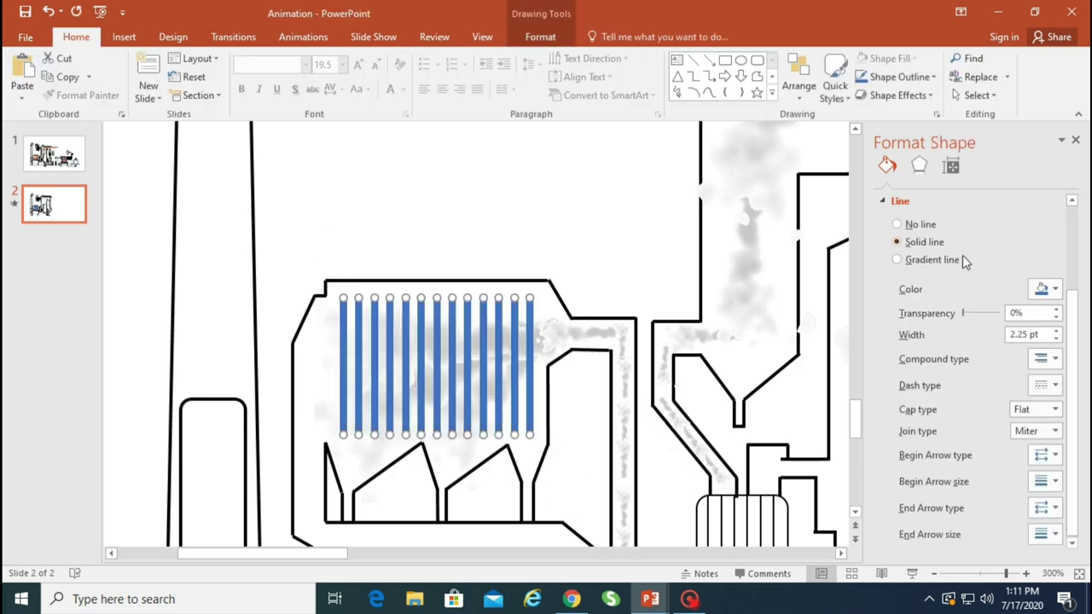
Draw a horizontal line about 0.9" long across the upper ends of the precipitator plates.
left_click(568, 236)
left_click(124, 37)
left_click(274, 85)
left_click(286, 134)
left_click_drag(536, 292, 535, 291)
scroll(341, 330, "up", 1)
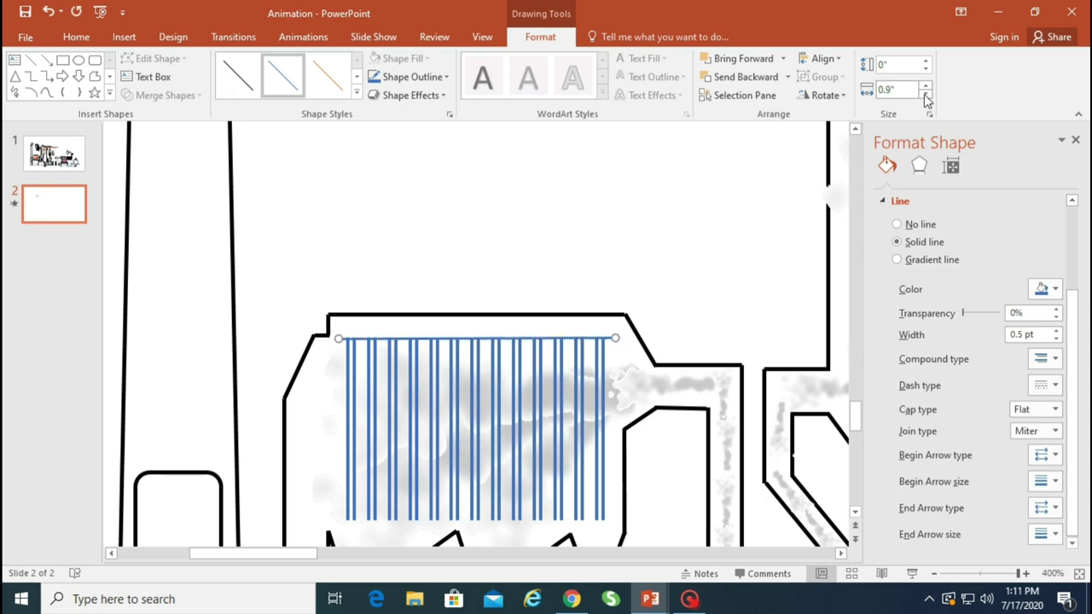
Set the line colour of the precipitator plates and their horizontal end lines to black.
left_click(575, 333)
left_click(597, 339)
left_click(1049, 289)
left_click(981, 325)
left_click_drag(568, 389, 519, 507)
left_click_drag(614, 238, 341, 537)
left_click(1049, 289)
left_click(976, 330)
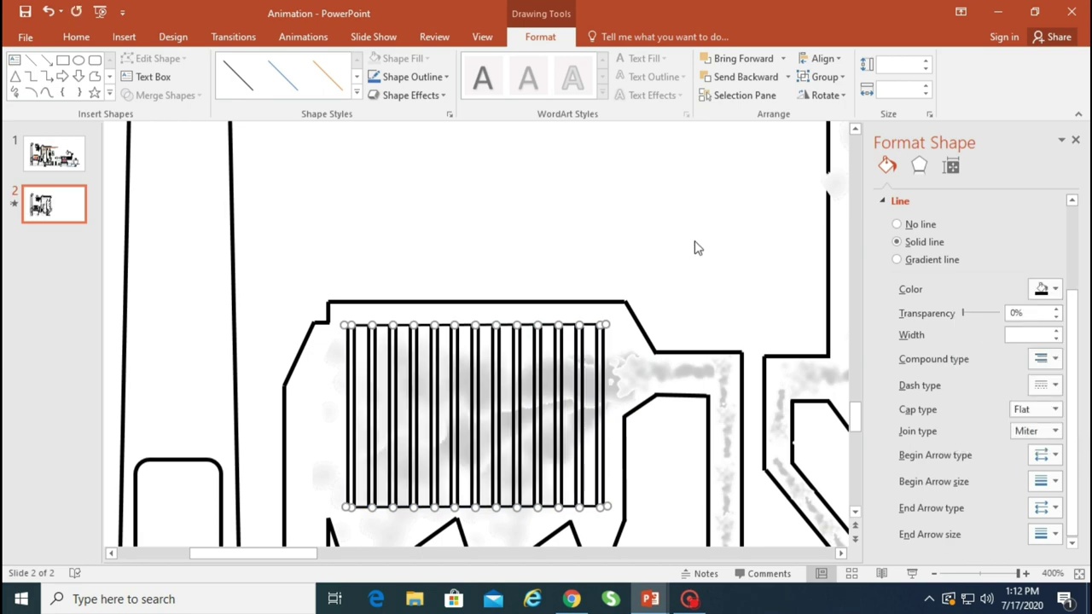
left_click(698, 248)
Undo the last change and select the gradient precipitator plates on the first slide for reuse on the second slide.
scroll(682, 264, "down", 14)
left_click(369, 420)
key("ctrl+z")
left_click(54, 153)
left_click_drag(266, 325, 344, 431)
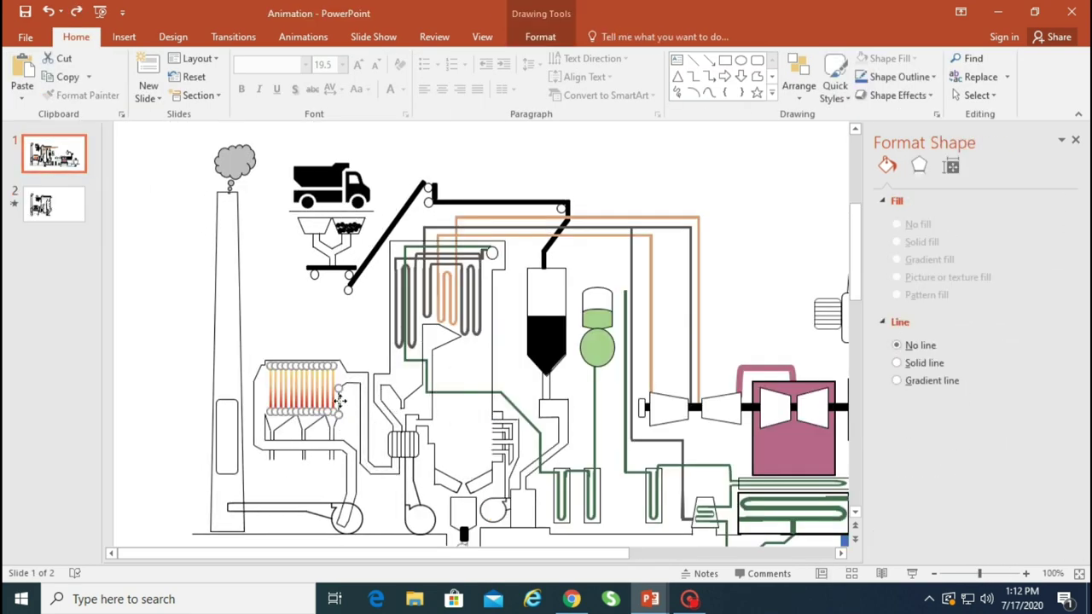
scroll(339, 401, "up", 6)
left_click(545, 357, "ctrl")
left_click(54, 205)
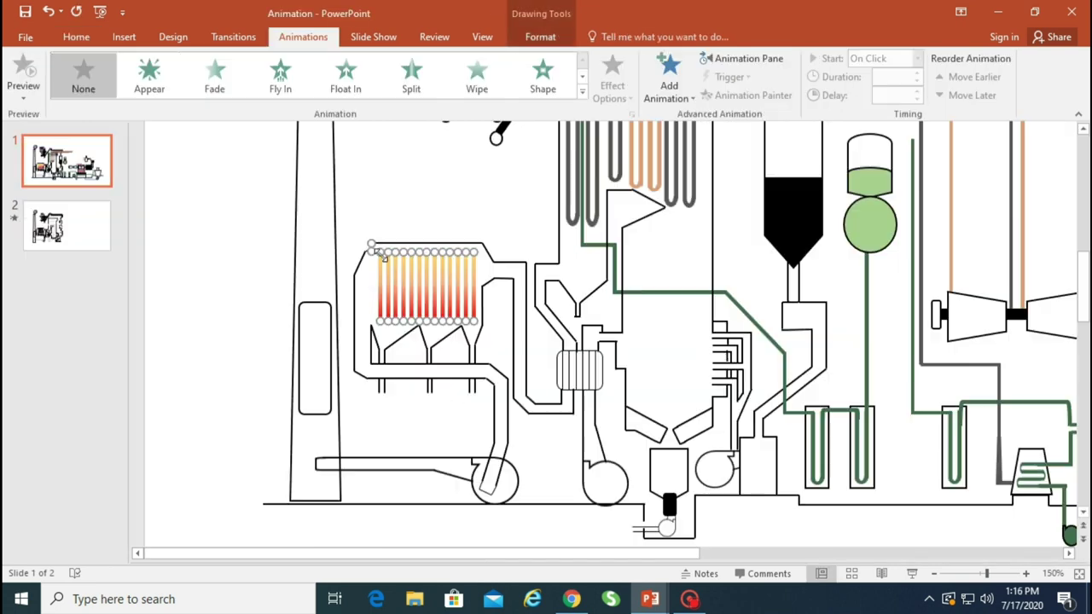
Copy the gradient precipitator plates from the first slide over the smoke on the second slide and apply a Wipe animation.
left_click(457, 318)
key("ctrl+c")
left_click(66, 225)
key("ctrl+v")
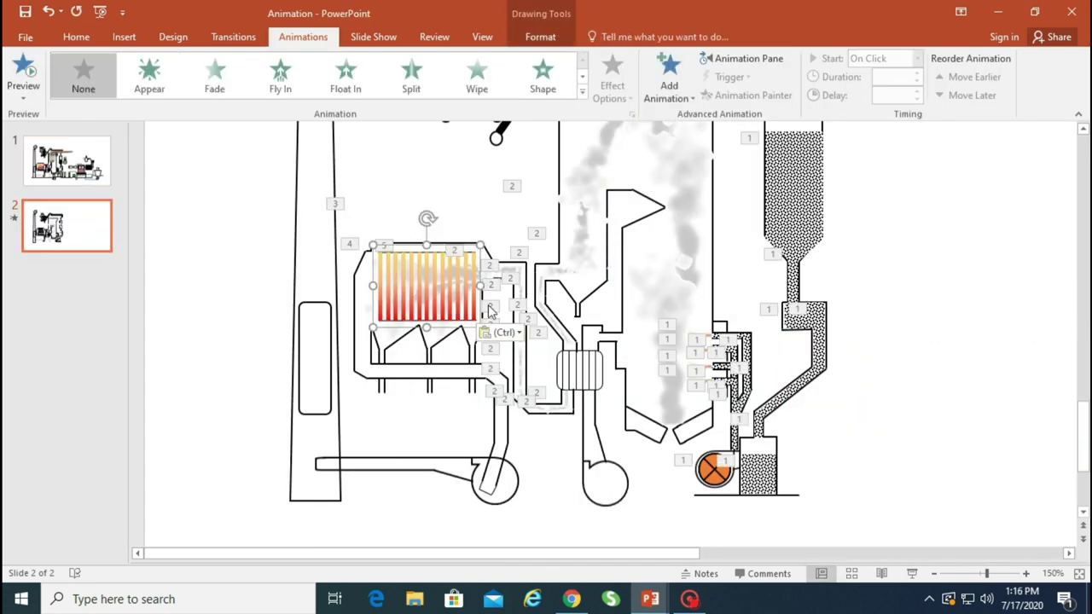
left_click(477, 76)
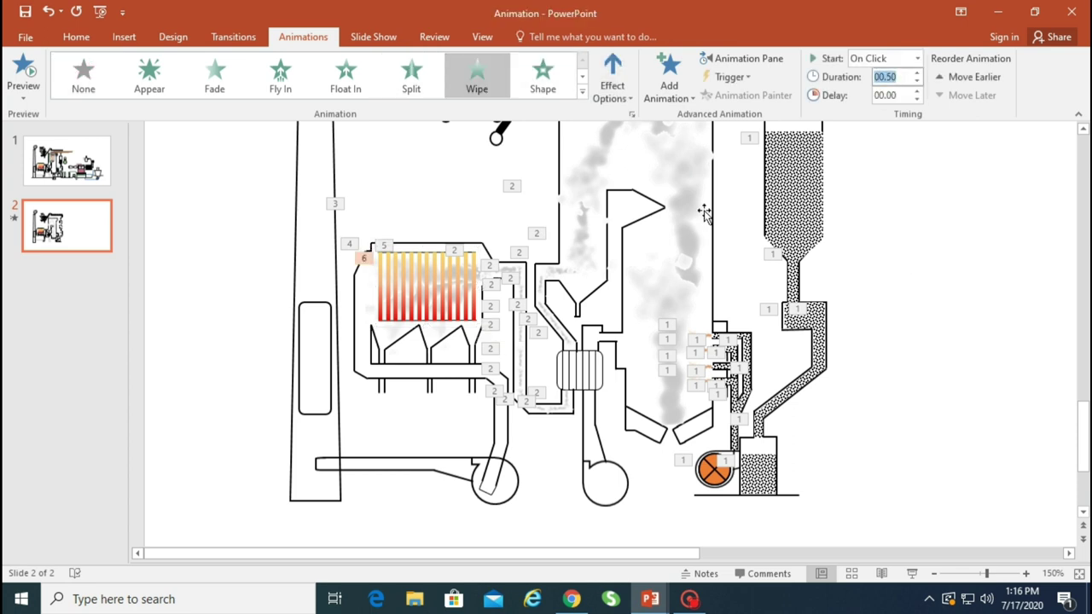
Adjust the effect settings of the precipitator plates' Wipe animation and set it to start After Previous.
left_click(632, 114)
left_click(462, 198)
left_click(567, 260)
left_click(526, 296)
left_click(589, 402)
left_click(913, 58)
left_click(883, 104)
Set the Wipe animation of the large smoke picture over the precipitator to start After Previous.
left_click(390, 331)
left_click(917, 59)
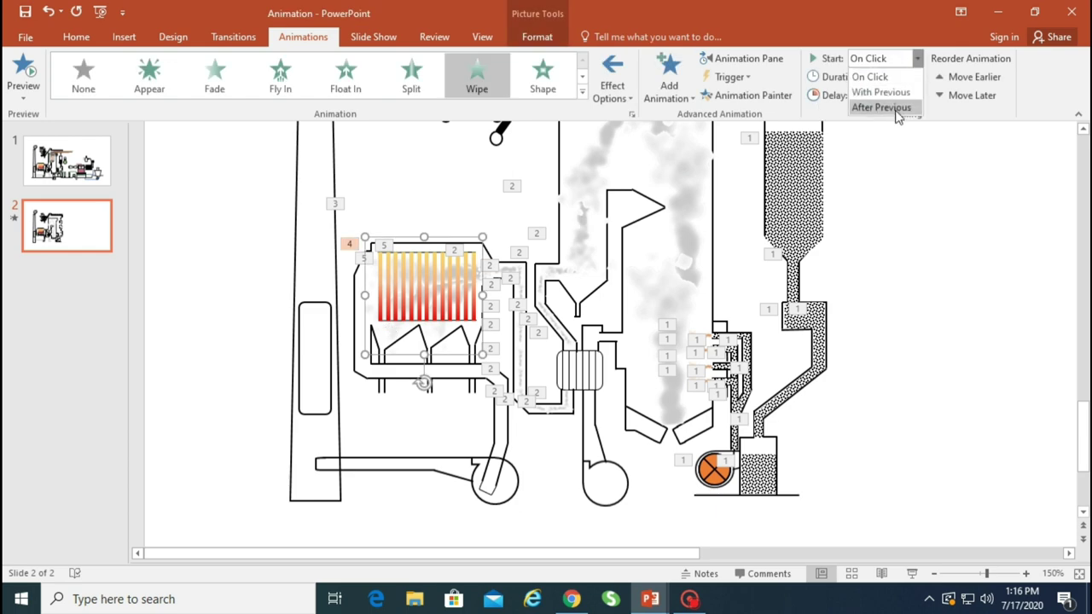
left_click(894, 107)
left_click(443, 329)
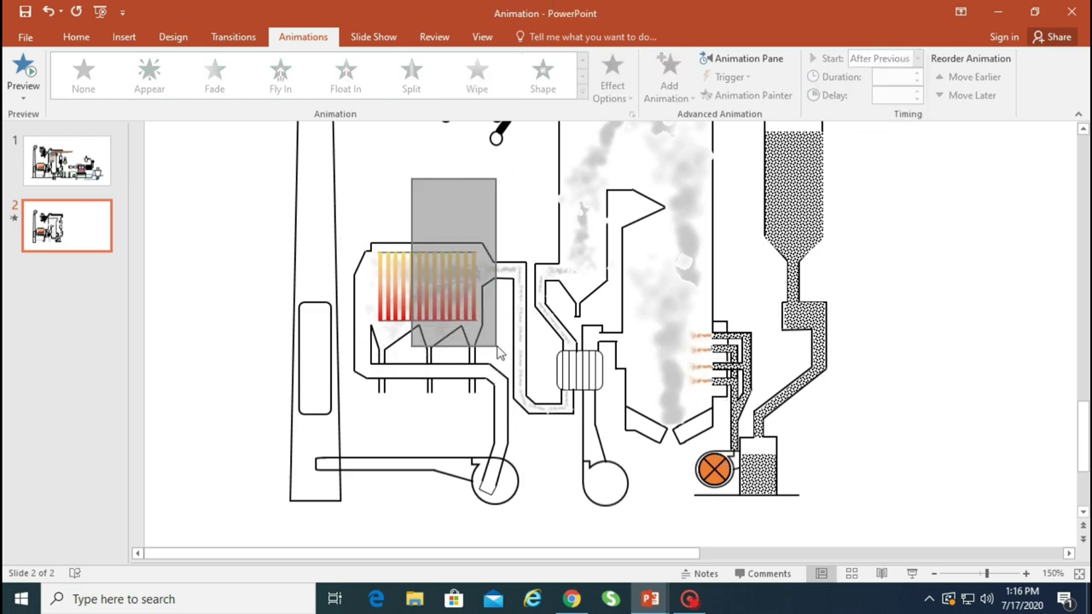
Preview the second slide's animation as a slide show and select the orange fan beside the coal mill.
left_click(911, 573)
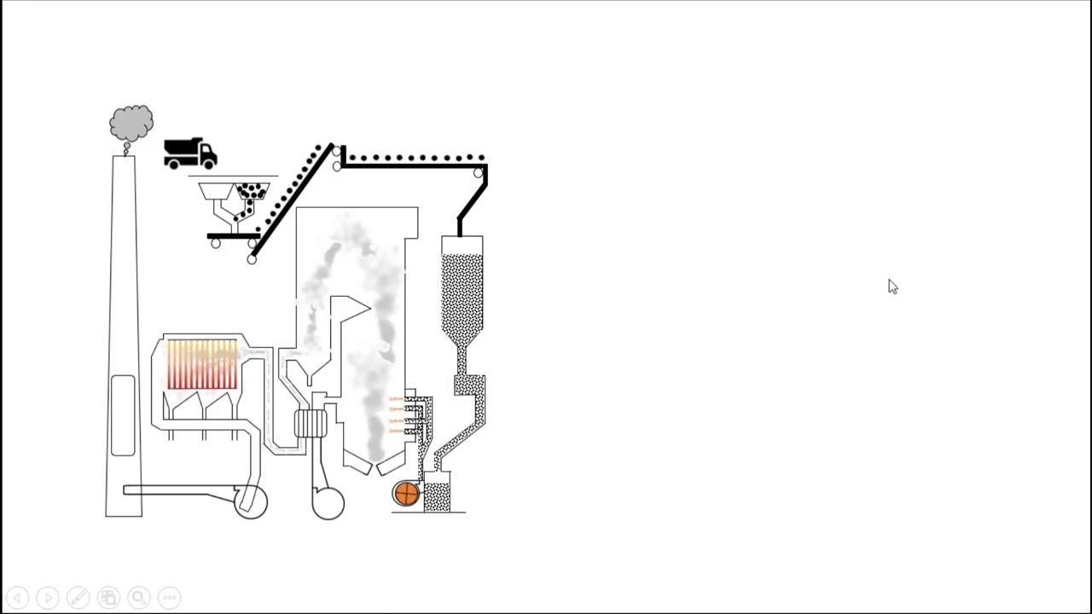
key("Escape")
left_click(720, 475)
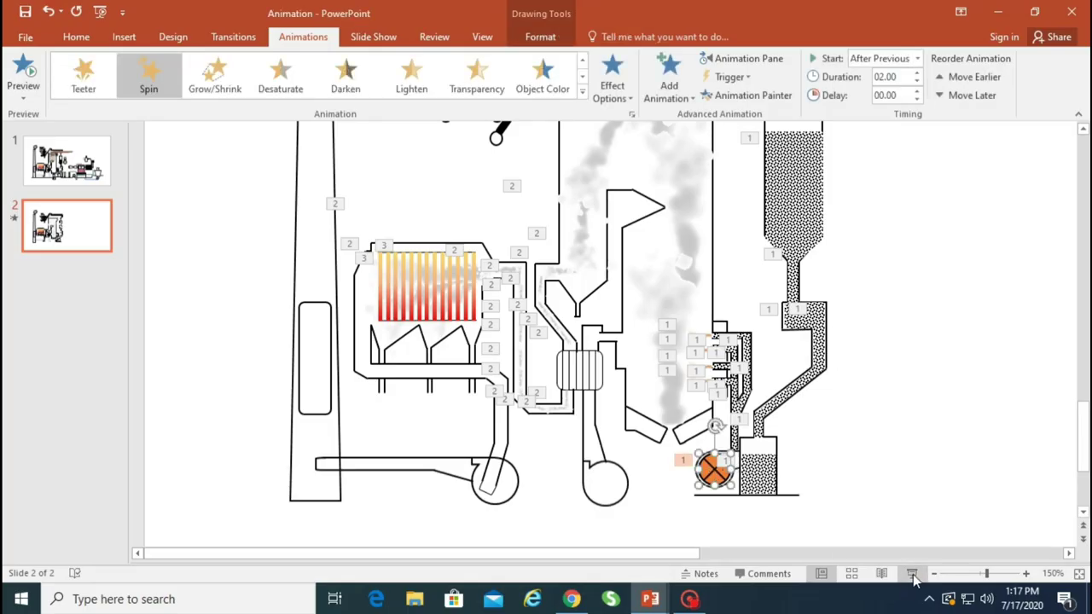
left_click(912, 575)
key("Escape")
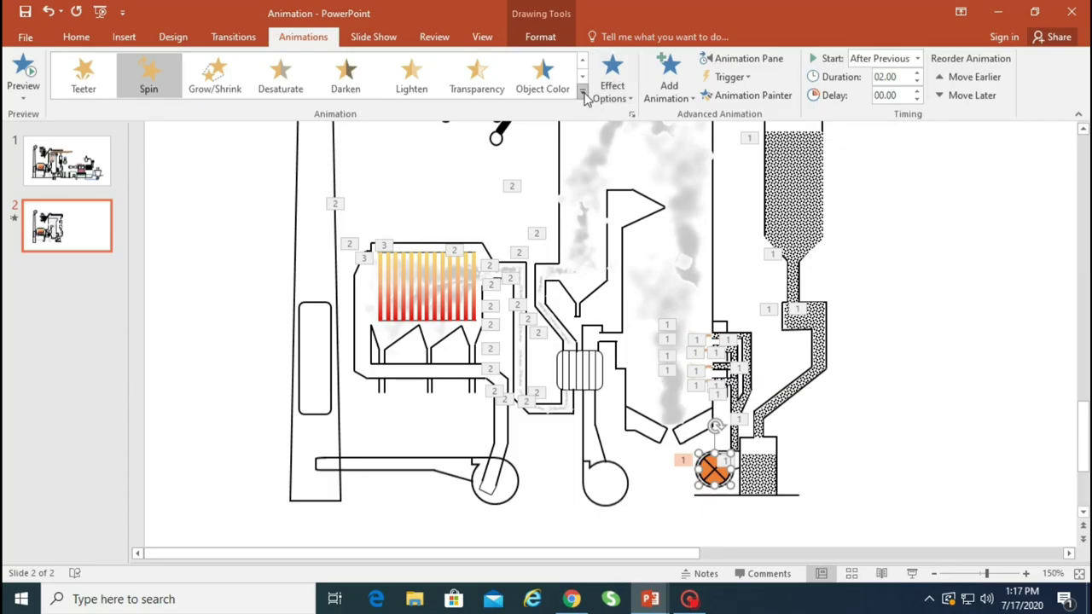
Set the duration of the orange mill fan's Spin animation to 0.5 seconds and preview the slide show.
left_click(626, 99)
left_click(631, 114)
left_click(462, 171)
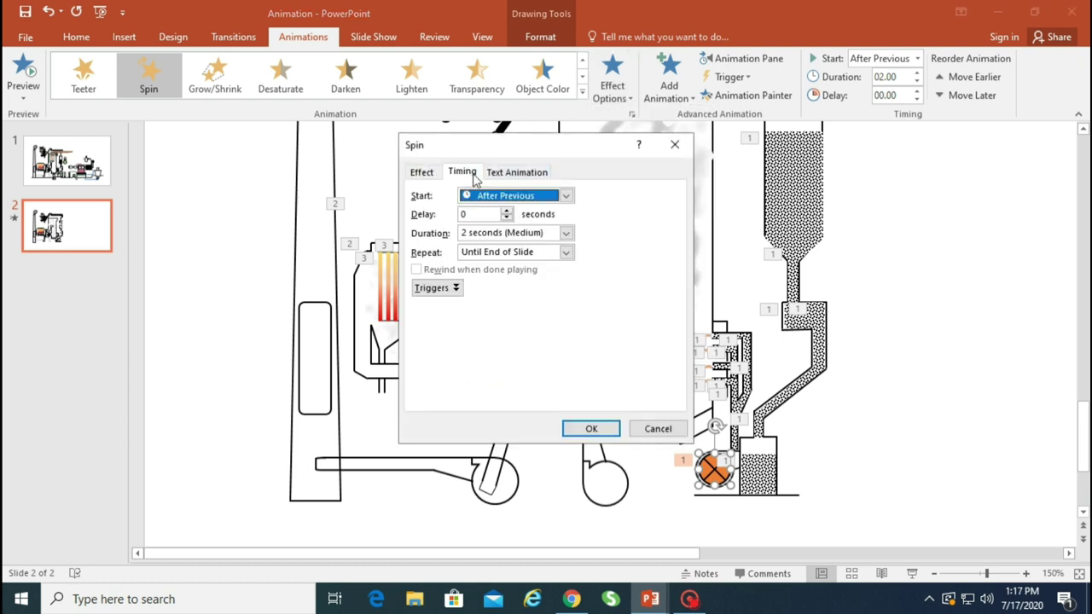
left_click(567, 235)
left_click(512, 290)
left_click(601, 431)
left_click(912, 574)
key("Escape")
Add an Appear animation to the orange mill fan and check it in the slide show.
left_click(669, 85)
left_click(674, 147)
left_click(912, 575)
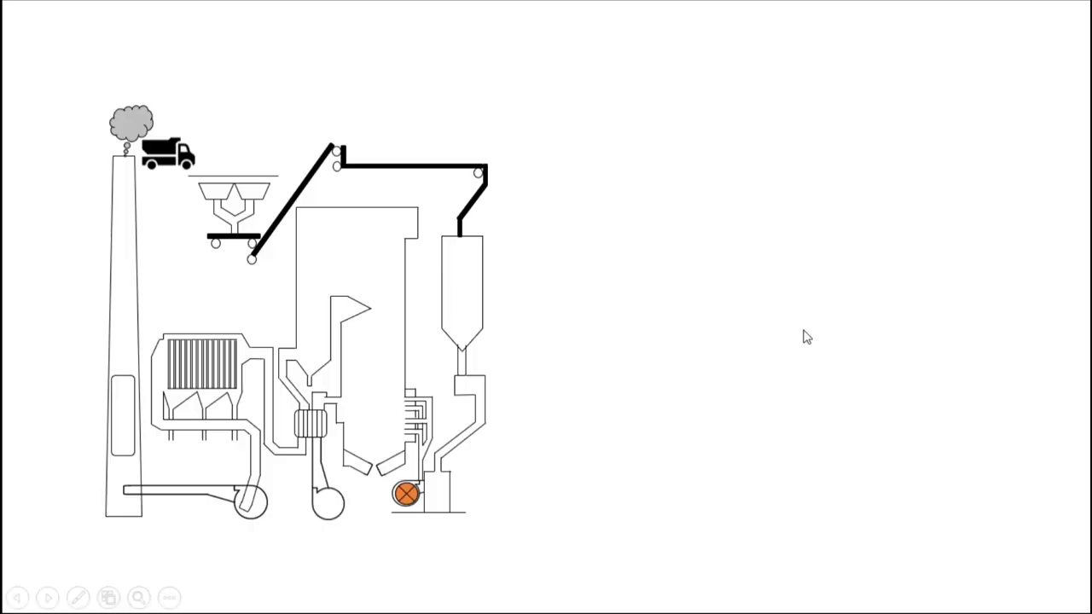
key("Escape")
left_click(668, 85)
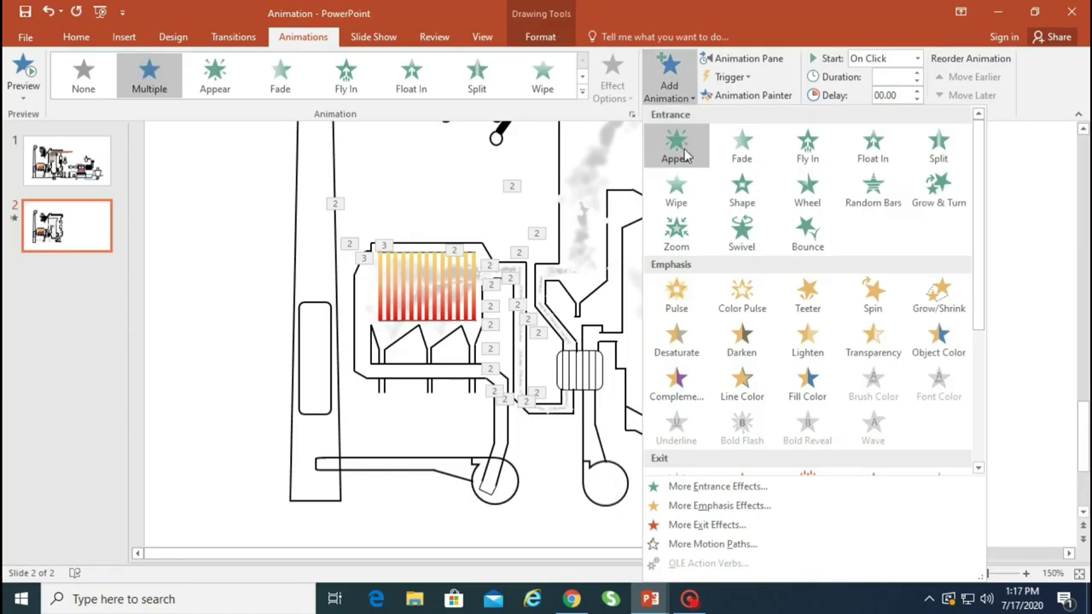
left_click(674, 147)
Show the Animation Pane and remove the duplicate Appear animation of the mill fan.
left_click(740, 58)
left_click(693, 471)
left_click(824, 507)
left_click(666, 467)
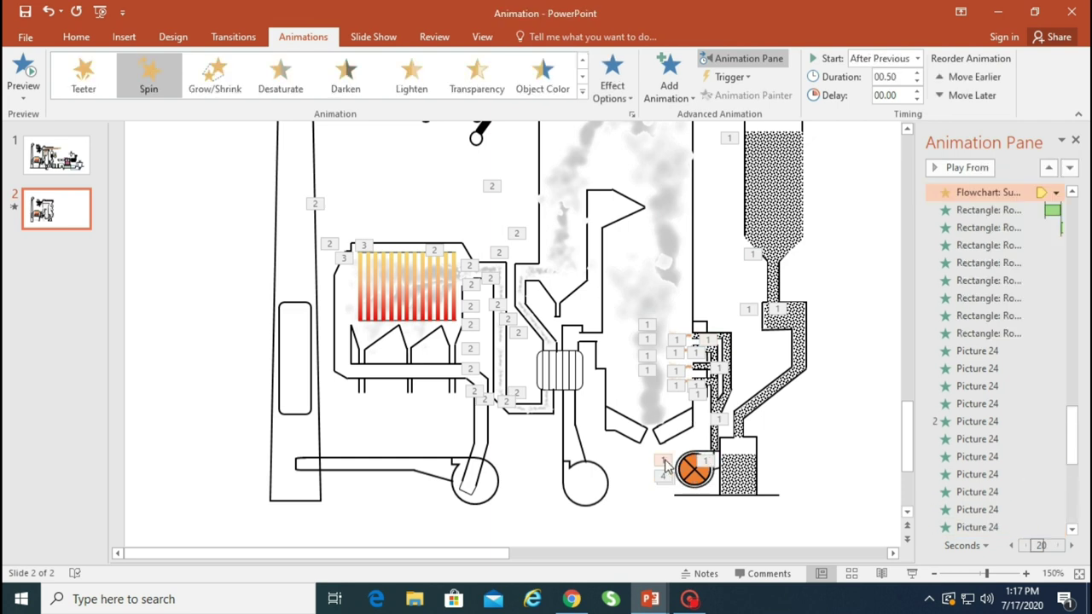
left_click(664, 480)
right_click(982, 531)
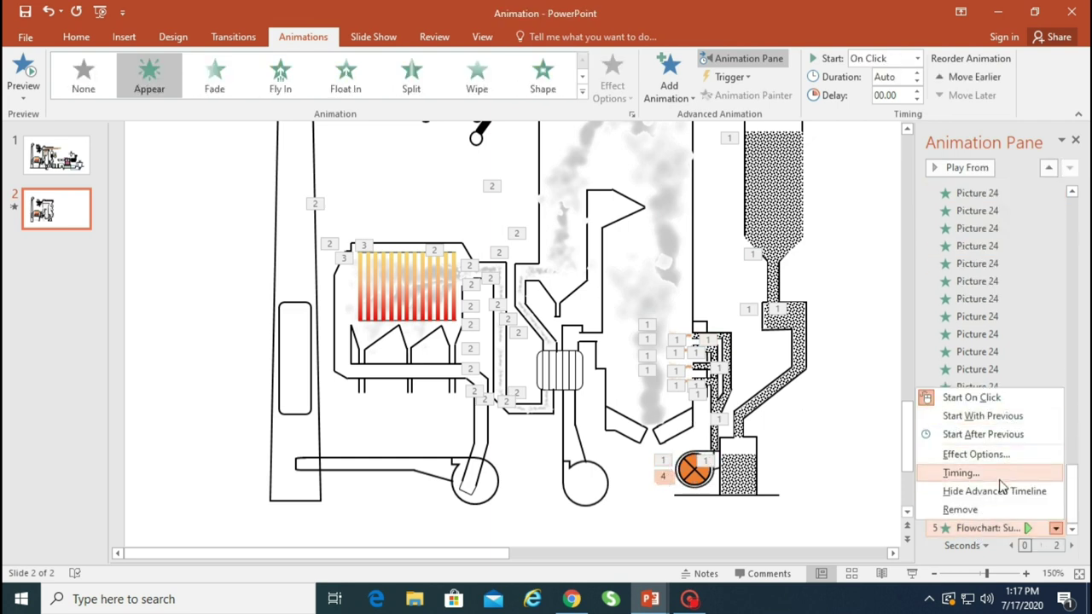
left_click(984, 511)
Move the mill fan's Spin animation down the order next to its Appear animation and preview the slide show.
left_click(667, 461)
left_click(665, 478)
left_click(664, 463)
left_click_drag(992, 447, 998, 525)
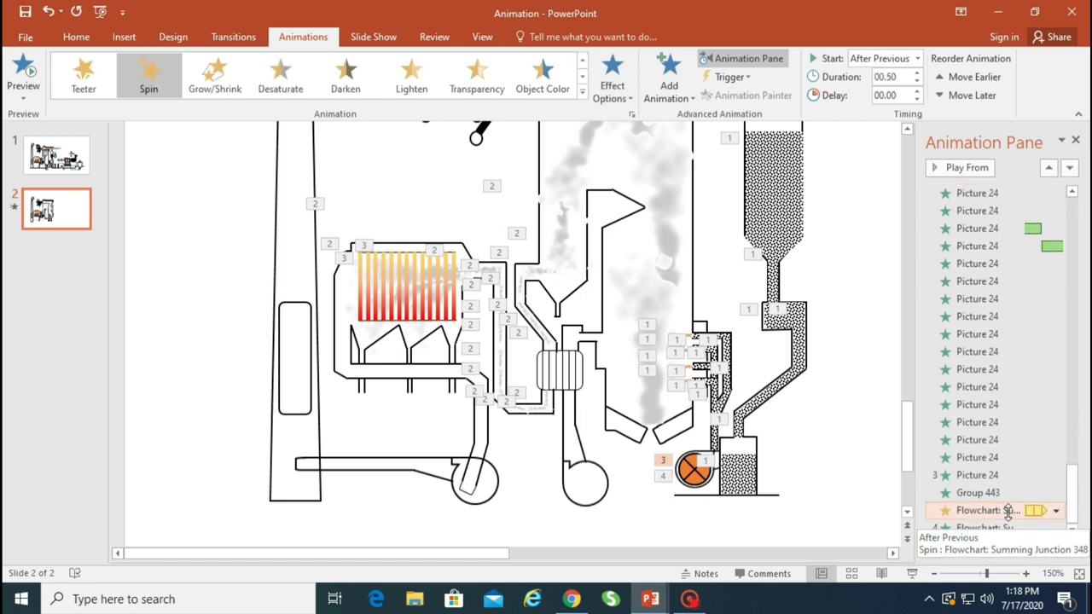
key("shift+F5")
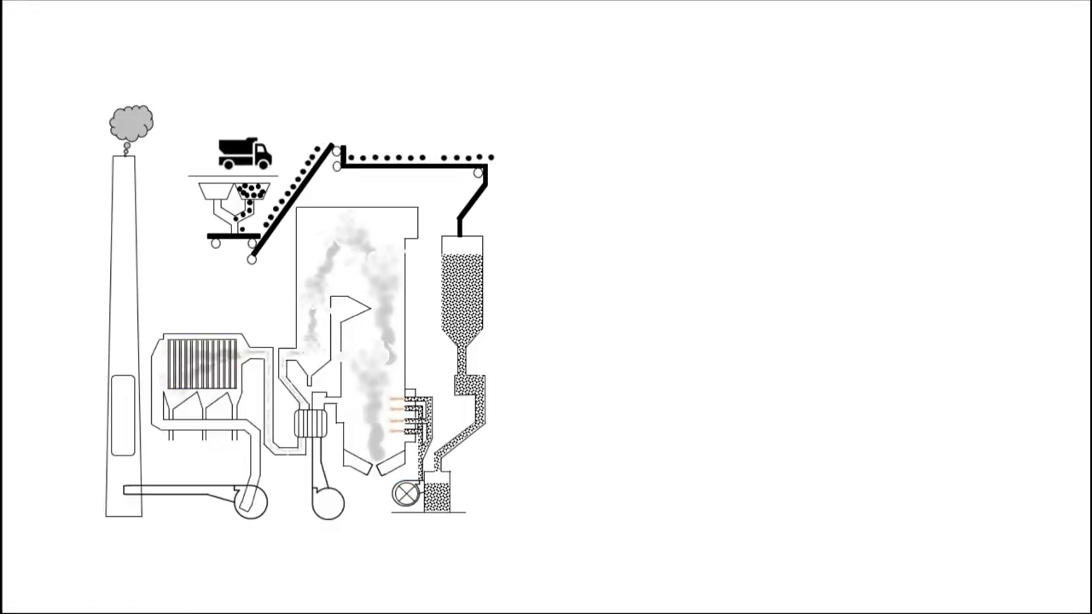
key("Escape")
Widen the Animation Pane and move the mill fan's Appear and Spin animations together up the order.
left_click_drag(919, 407, 742, 407)
left_click_drag(1072, 441, 1059, 511)
left_click(952, 529)
left_click(842, 511, "ctrl")
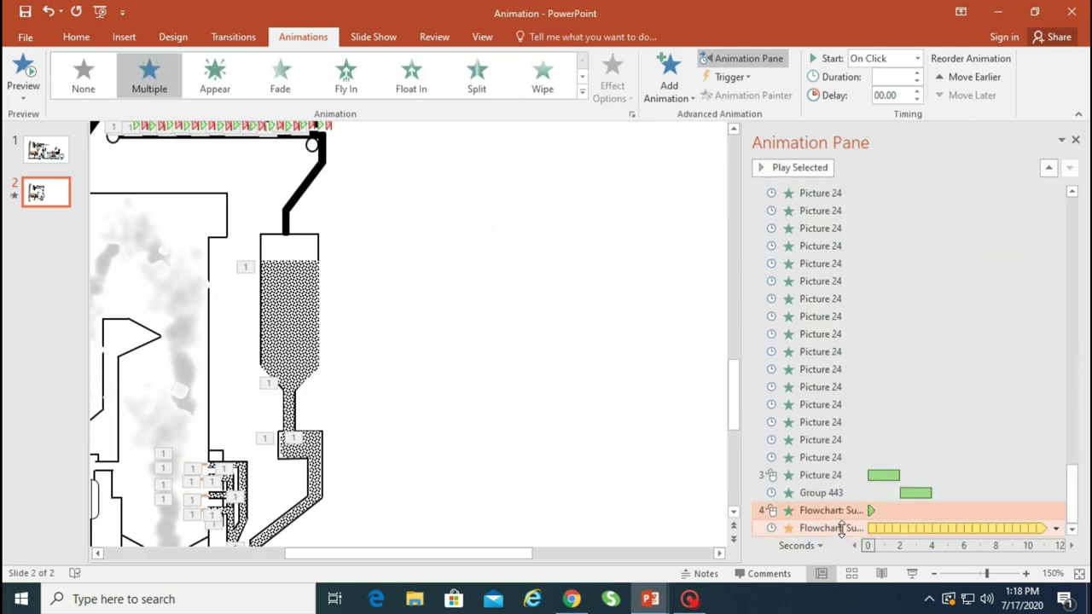
left_click_drag(857, 507, 858, 443)
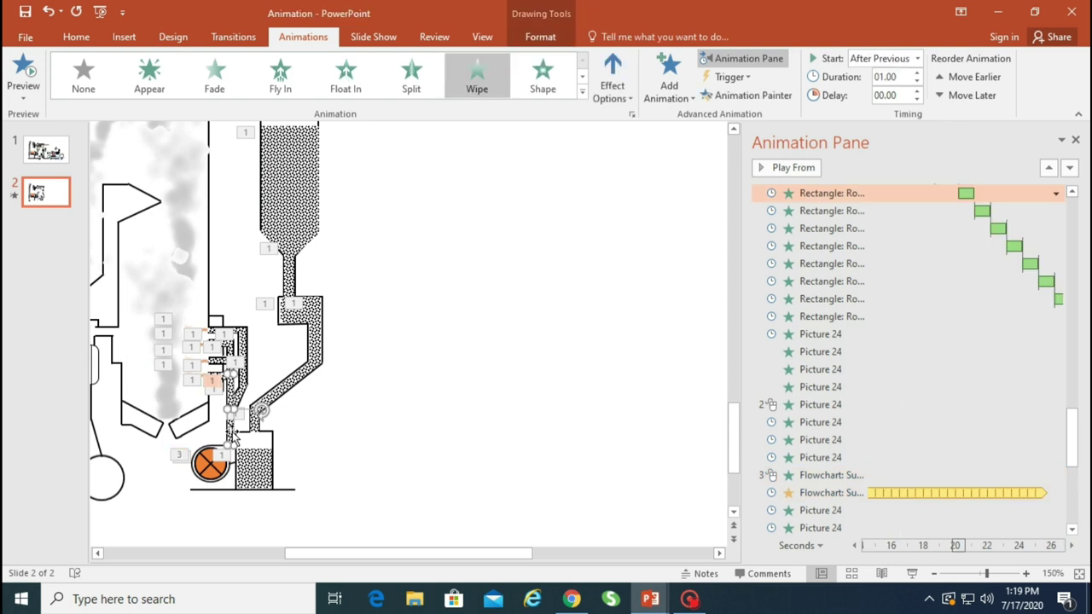
Zoom out the animation timeline and place the mill fan's Appear and Spin animations ahead of the burner duct Wipes.
left_click(215, 467)
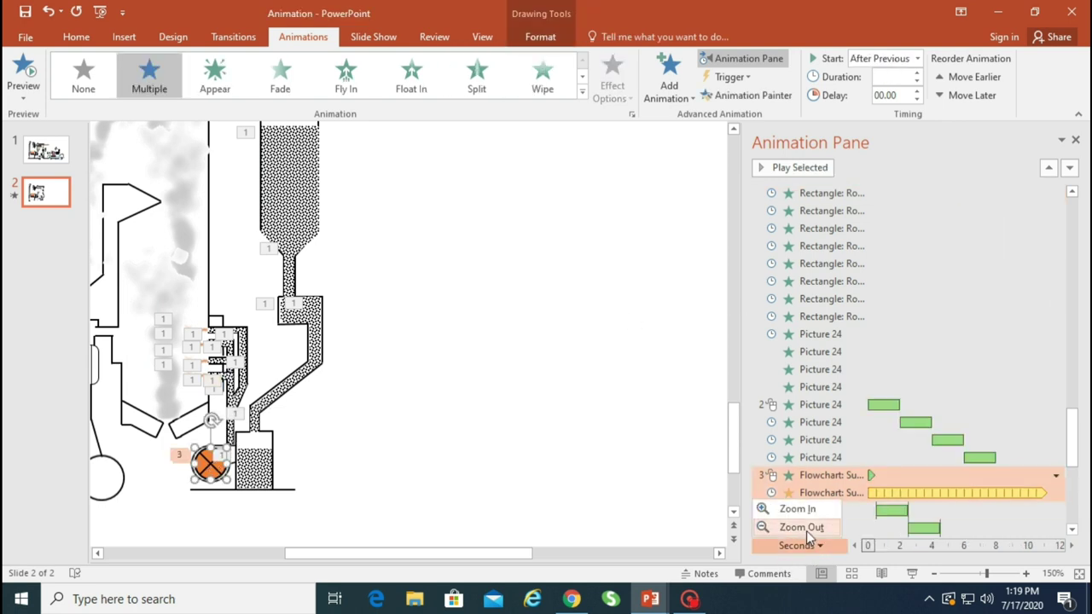
left_click(806, 528)
left_click(801, 546)
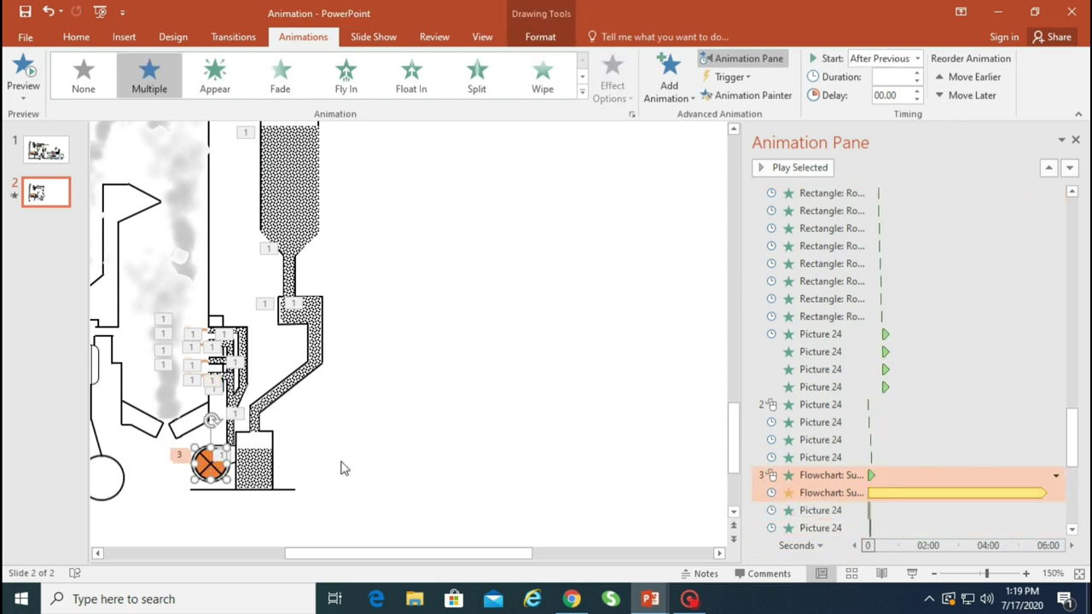
left_click(228, 436)
left_click(209, 468)
left_click_drag(807, 478, 843, 205)
left_click(358, 348)
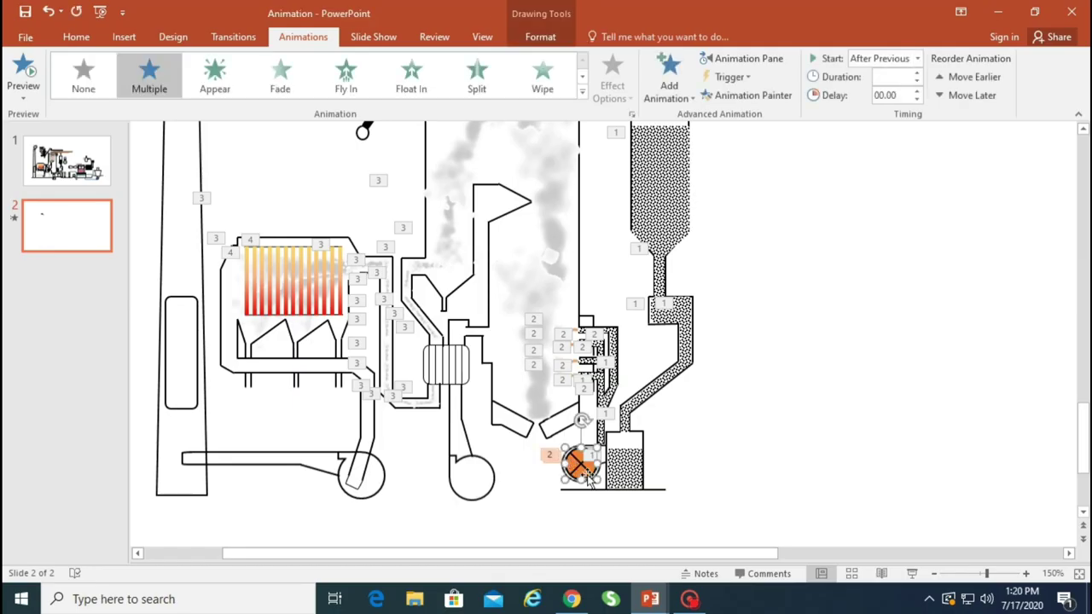
Paste copies of the orange fan onto the blower circle below the air preheater and the one beside the chimney.
key("ctrl+v")
left_click_drag(595, 483, 366, 478)
key("ctrl+v")
double_click(365, 478)
left_click(304, 37)
right_click(362, 482)
left_click(632, 114)
left_click(522, 202)
left_click(468, 201)
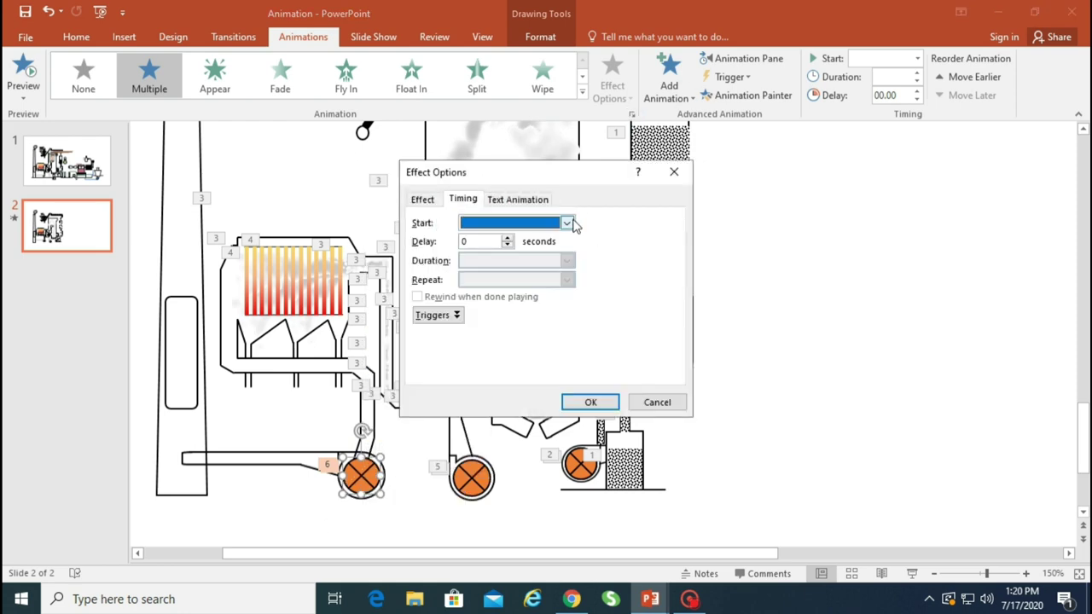
key("Escape")
Give the fan beside the chimney a Spin animation and choose its spin effect option.
left_click(223, 81)
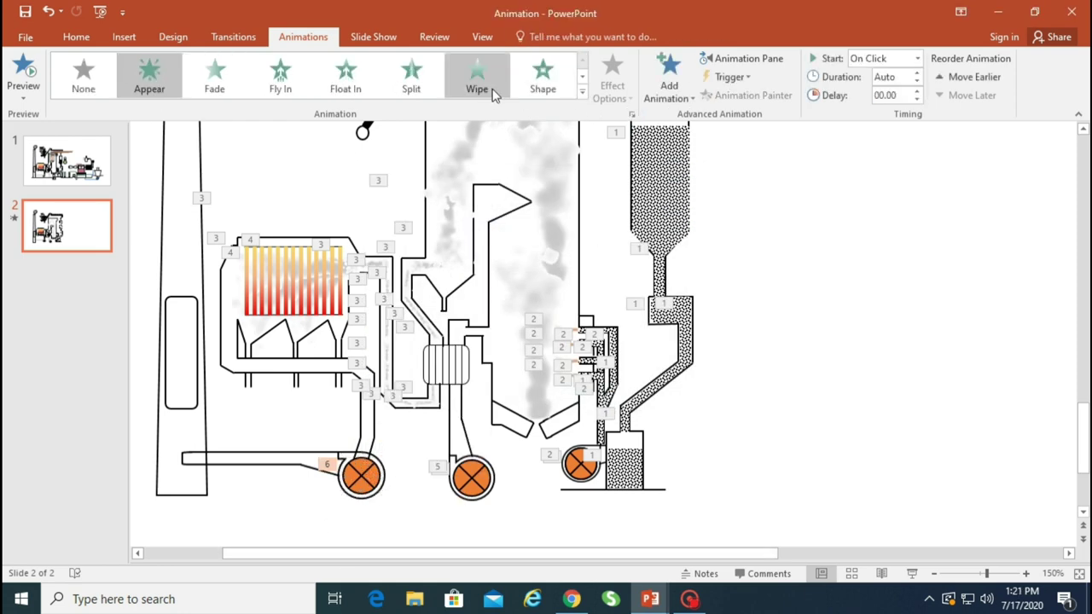
left_click(582, 93)
left_click(292, 265)
left_click(616, 97)
left_click(652, 178)
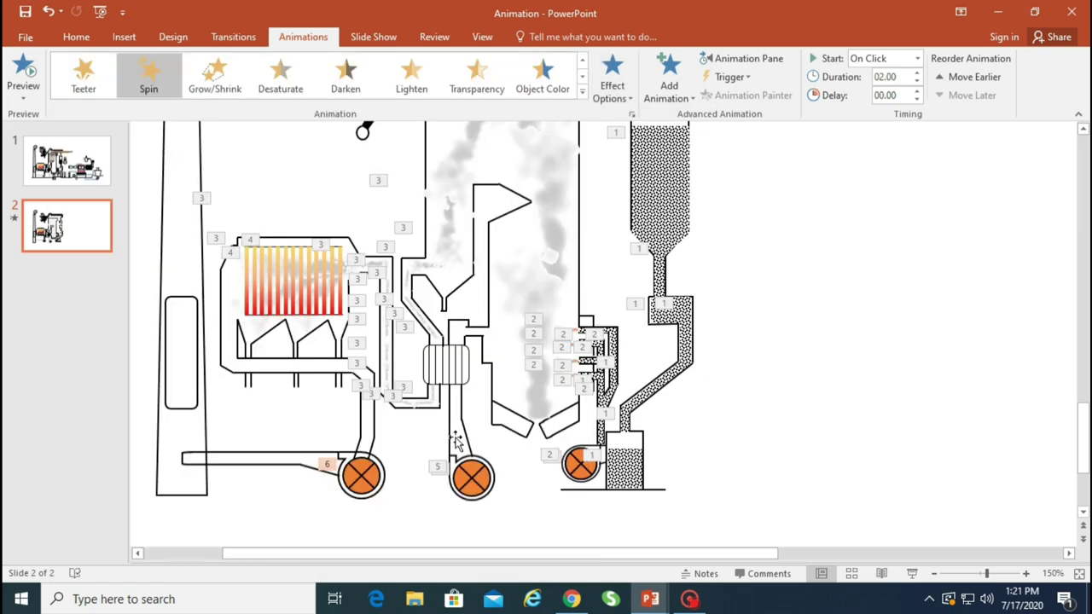
Apply Appear to the fan below the air preheater, add a Spin animation and choose its effect option.
left_click(475, 479)
left_click(214, 77)
left_click(669, 81)
left_click(870, 297)
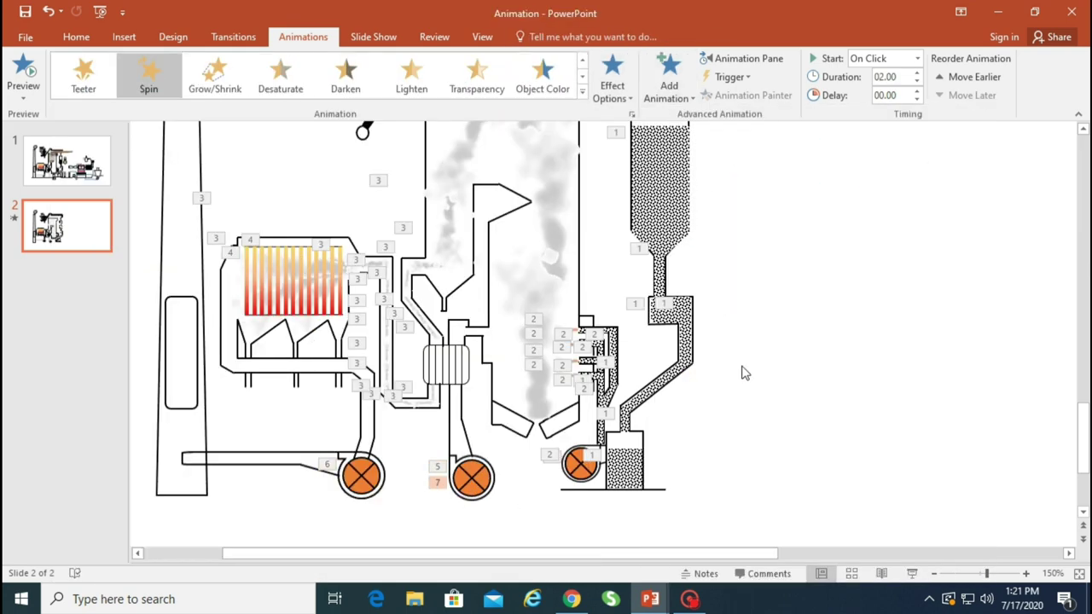
left_click(616, 97)
left_click(646, 148)
Add an Appear animation to the fan beside the chimney.
left_click(369, 475)
left_click(669, 81)
left_click(691, 152)
Show the Animation Pane and move the air preheater fan's Spin animation directly after its Appear animation.
left_click(774, 62)
left_click(431, 483)
left_click(787, 513)
left_click_drag(786, 512, 786, 488)
left_click(437, 478)
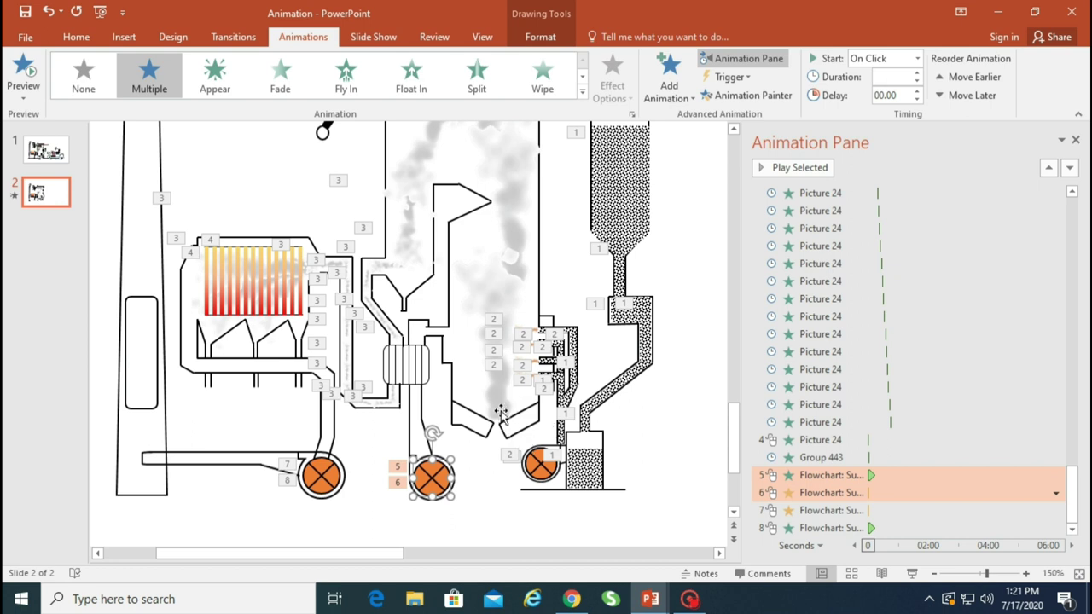
Zoom out the timeline and move the air preheater fan's Appear and Spin animations up among the burner duct Wipes.
left_click(546, 367)
left_click(817, 546)
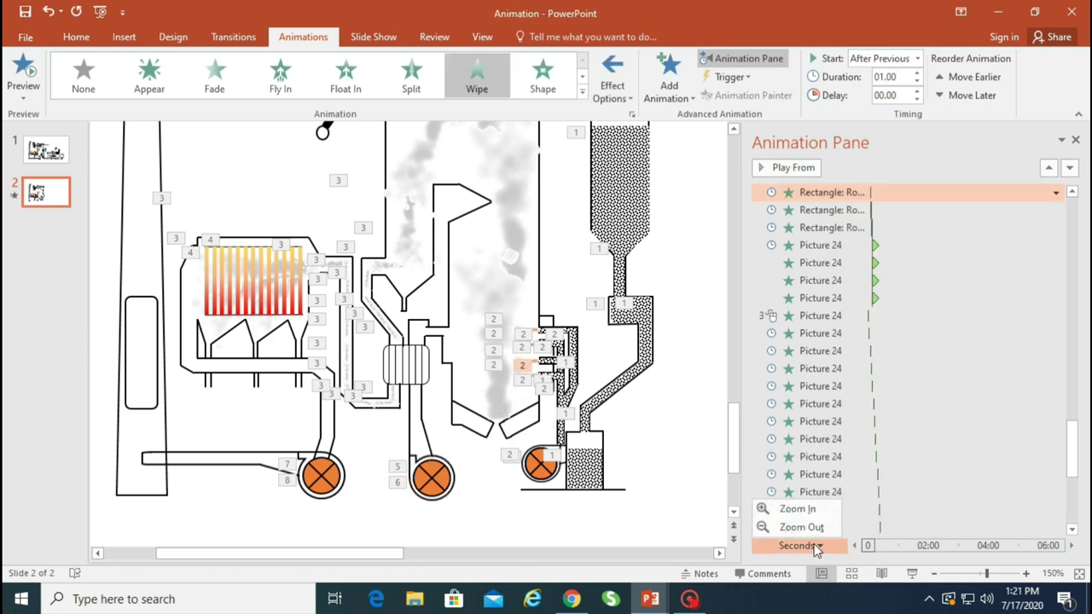
left_click(433, 479)
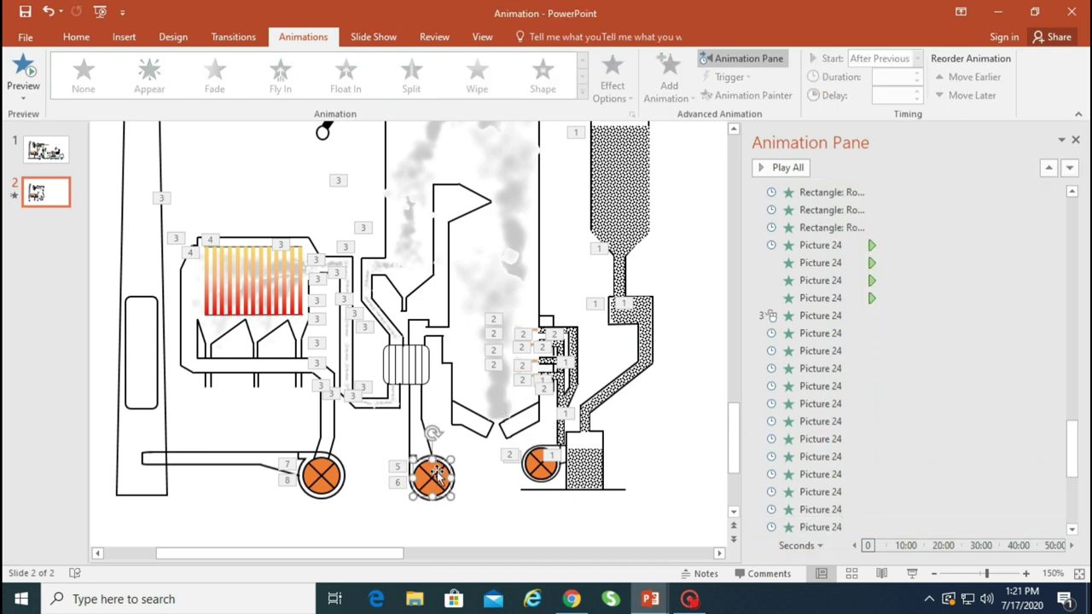
left_click_drag(824, 524, 853, 256)
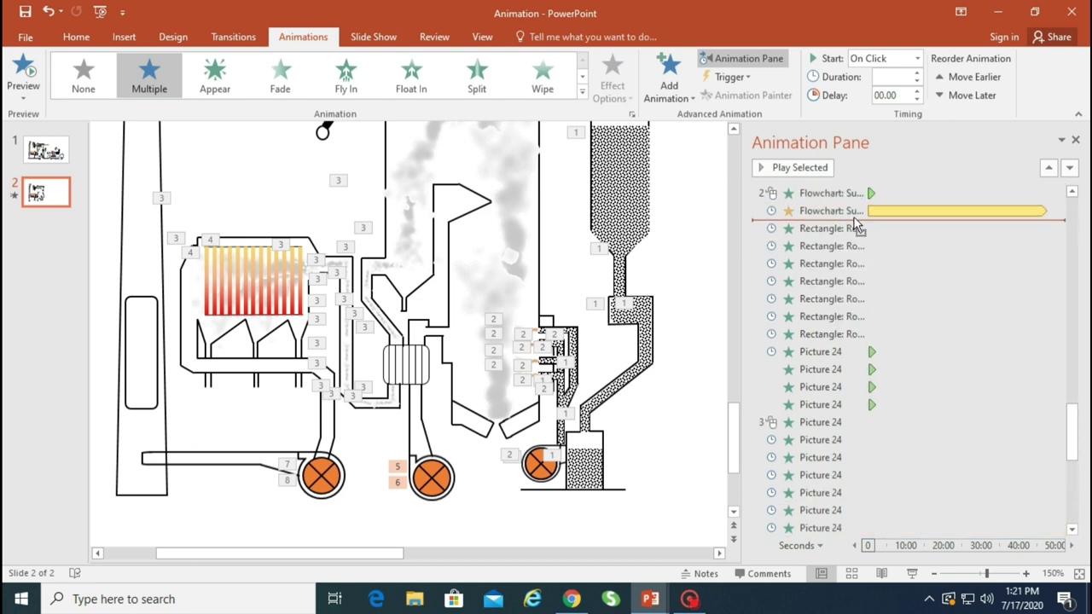
Shift the air preheater fan's Appear and Spin animations up one more place, right after the first burner duct Wipe.
left_click(532, 377)
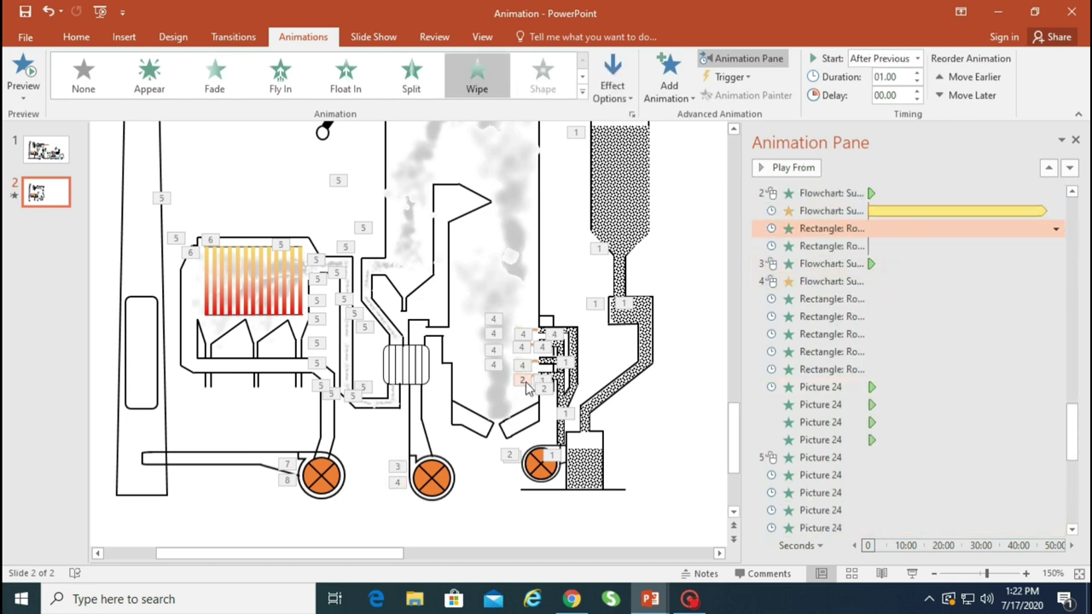
left_click(445, 479)
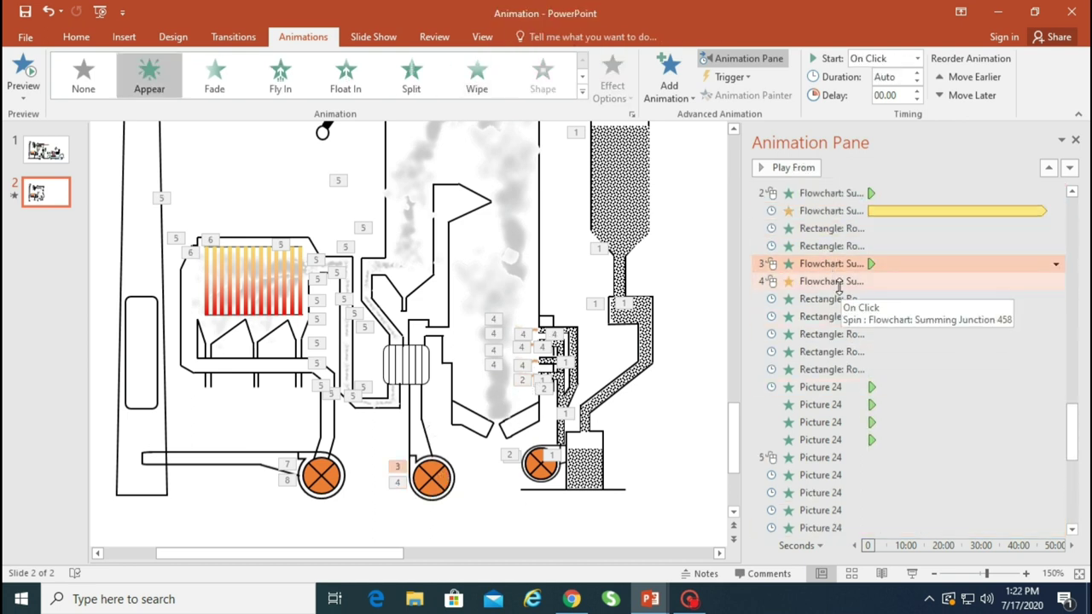
left_click_drag(832, 264, 805, 220)
left_click(807, 227)
left_click(812, 246)
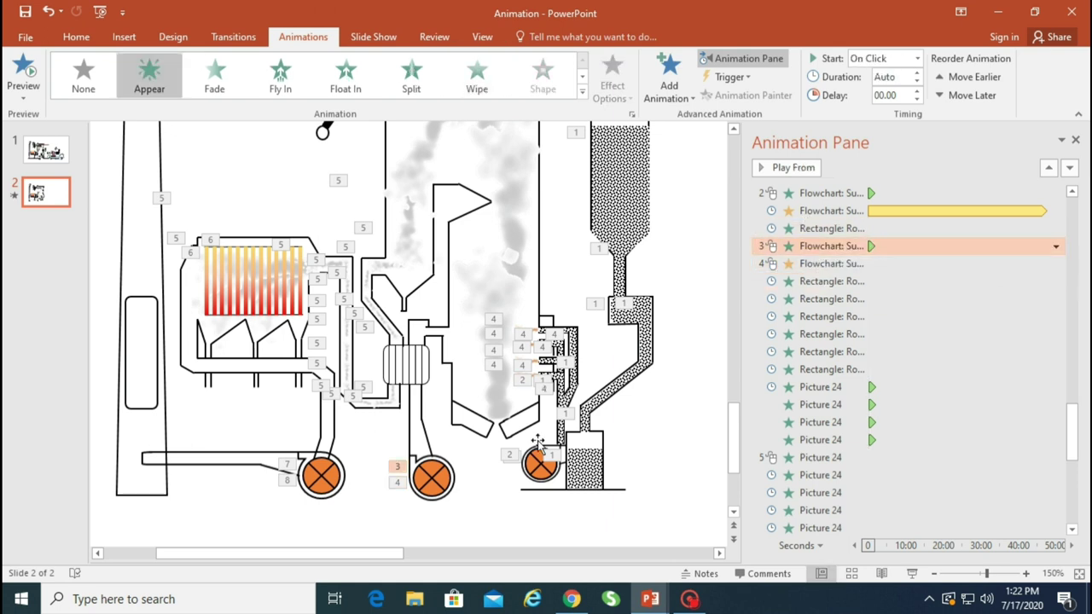
Move the chimney fan's Spin and Appear animations ahead of the precipitator's smoke and plate animations.
left_click(322, 476)
left_click(214, 331)
left_click(309, 489)
left_click(221, 333)
left_click(800, 510)
left_click(805, 527, "ctrl")
left_click_drag(804, 525, 805, 467)
left_click(805, 456)
left_click(314, 474)
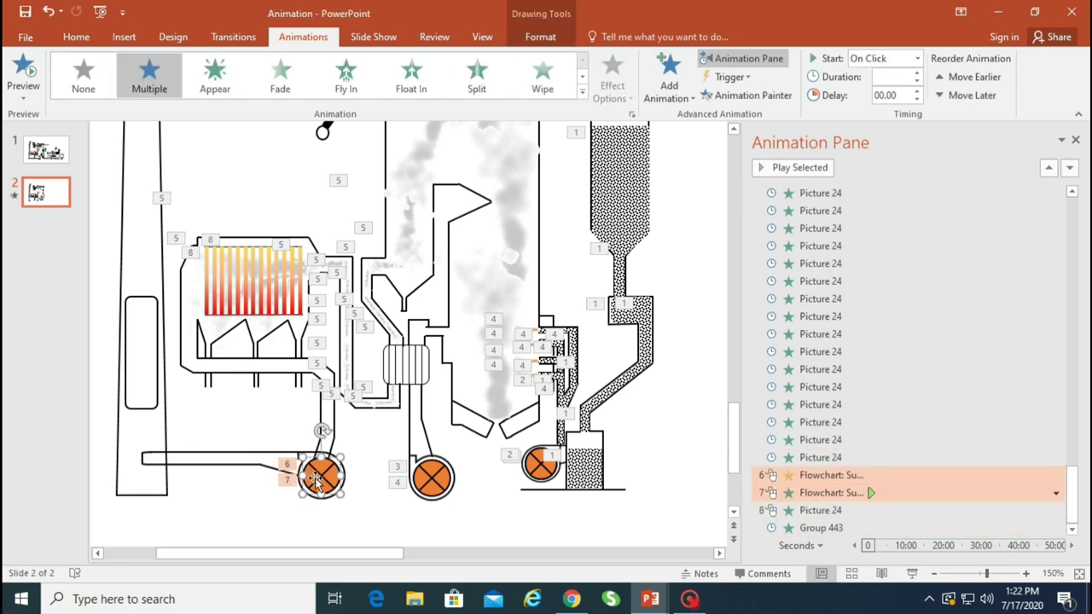
left_click(799, 510)
left_click(821, 528)
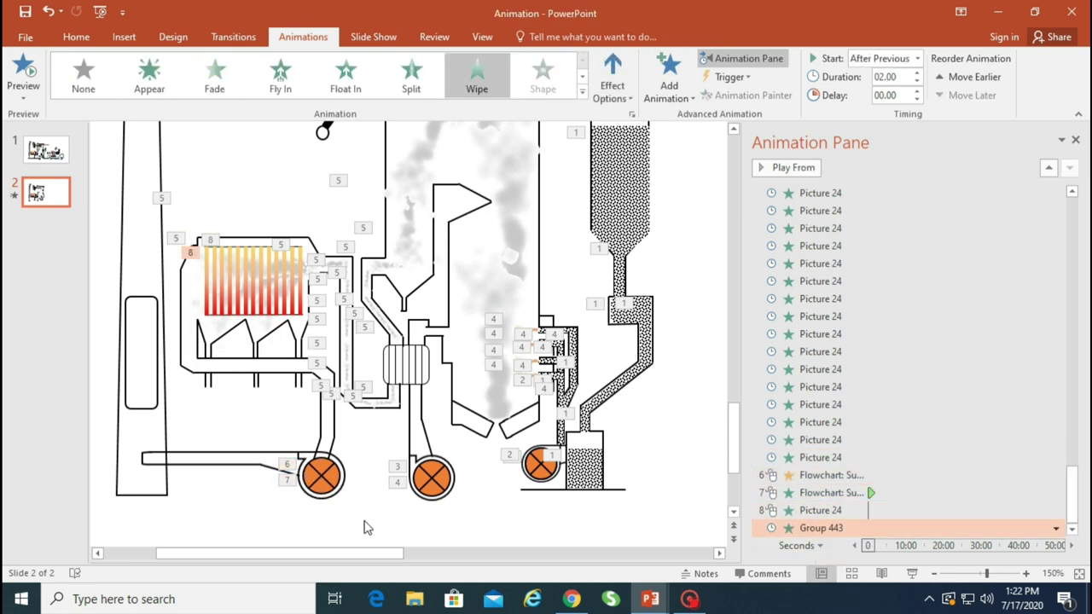
Copy a duct smoke picture into the opening at the chimney's base and change its Wipe direction.
left_click(367, 528)
left_click(372, 401)
key("ctrl+c")
key("ctrl+v")
left_click_drag(400, 424, 153, 391)
left_click_drag(138, 423, 99, 351)
left_click_drag(284, 388, 276, 336)
left_click(612, 89)
left_click(643, 157)
Paste further copies of the smoke picture and place them up the chimney to above its mouth.
key("ctrl+c")
key("ctrl+v")
right_click(277, 336)
left_click(339, 226)
scroll(312, 322, "up", 3)
key("ctrl+v")
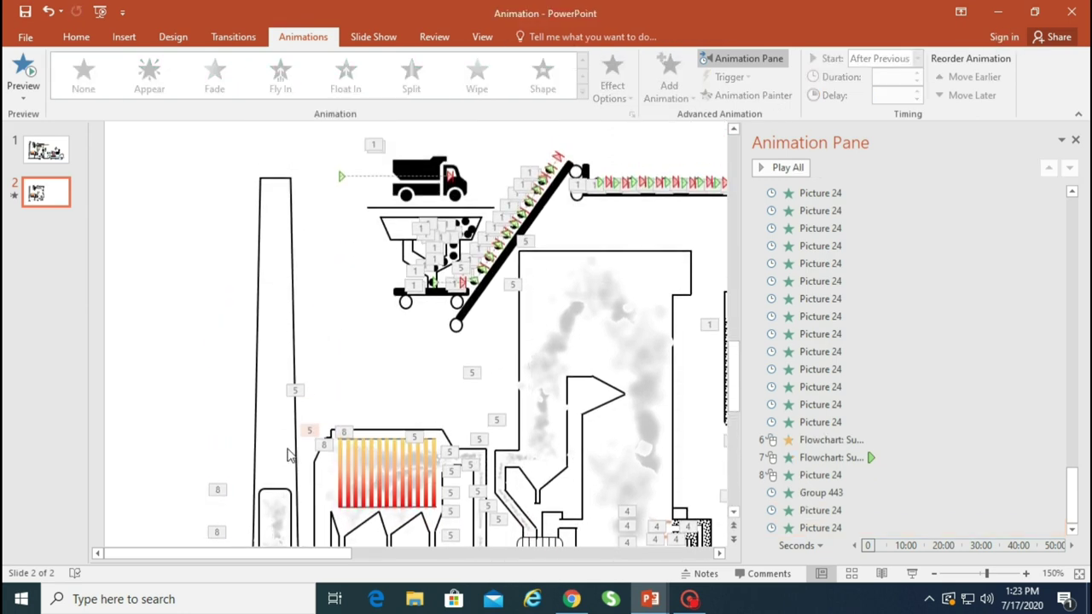
scroll(312, 321, "down", 4)
scroll(271, 301, "up", 2)
left_click_drag(295, 471, 244, 245)
scroll(244, 256, "up", 1)
left_click_drag(244, 358, 276, 157)
Open the shape fill and formatting settings of the chimney outline.
left_click(291, 261)
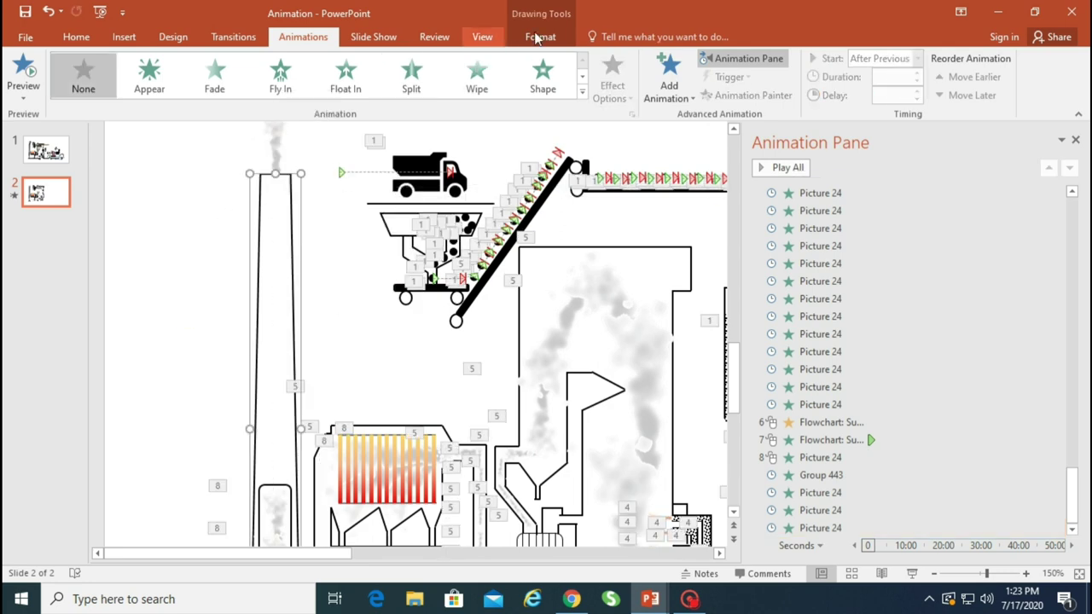
left_click(539, 36)
left_click(401, 58)
key("Escape")
left_click(441, 113)
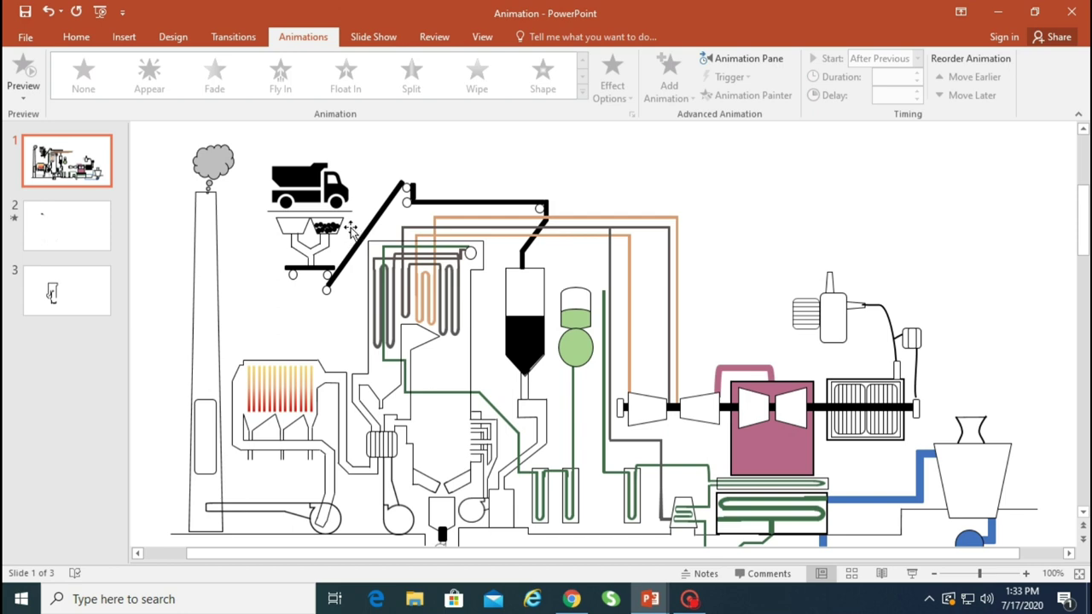
Copy the boiler section from the first slide and paste it onto the third slide.
left_click_drag(351, 233, 489, 493)
key("ctrl+c")
left_click(63, 287)
key("ctrl+v")
Delete the superheater coils and other pipes inside the upper boiler on the third slide.
key("Delete")
left_click_drag(468, 186, 375, 328)
key("Delete")
left_click(445, 295)
key("Delete")
left_click(389, 302)
key("Delete")
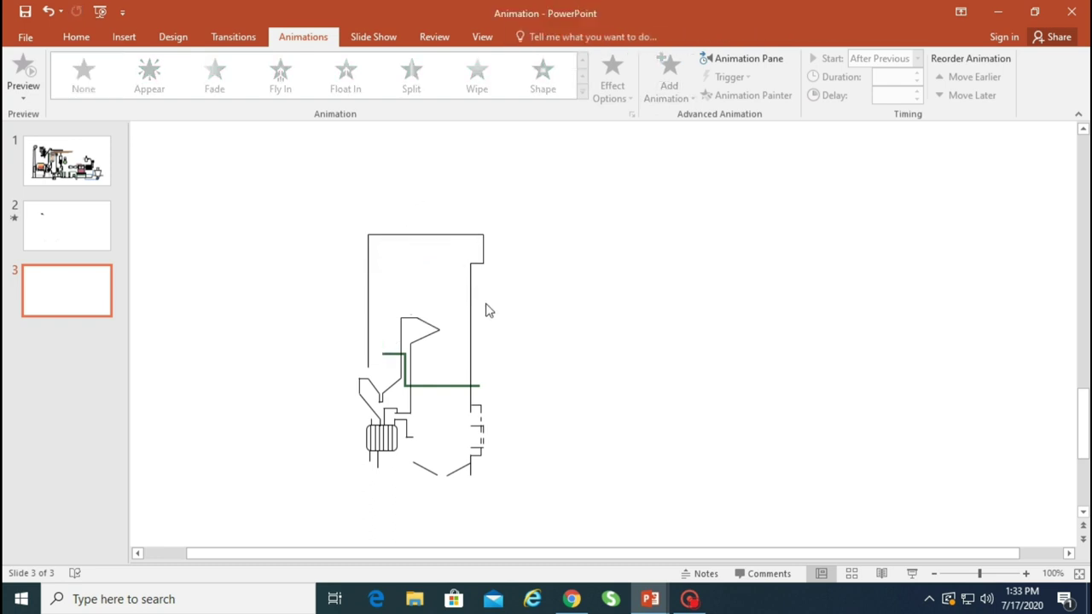
Delete the remaining green pipe segments crossing the boiler.
left_click(394, 369)
left_click(541, 381)
left_click(405, 388)
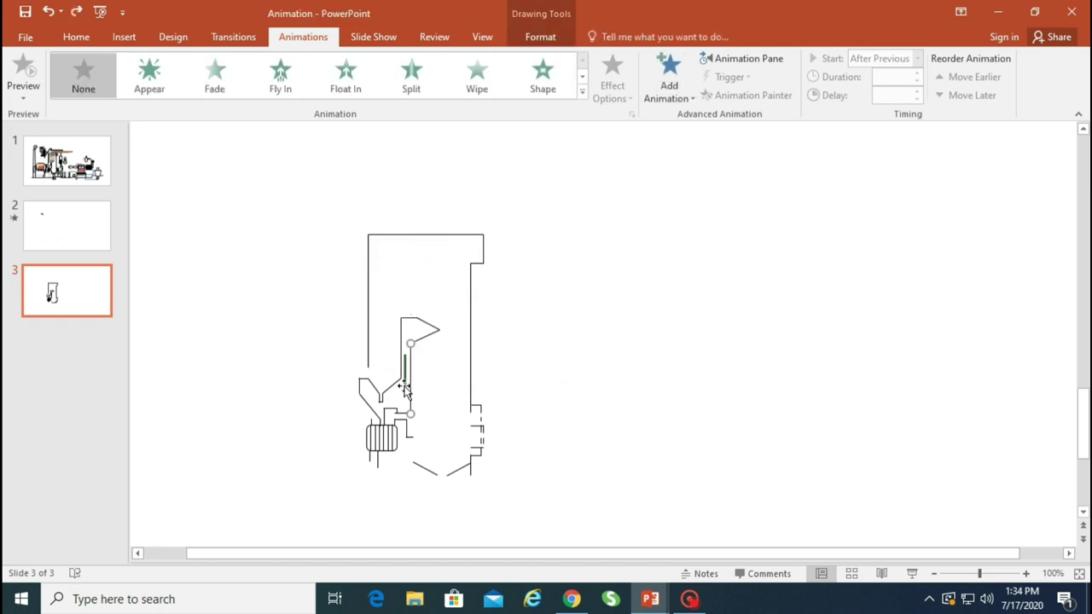
scroll(405, 370, "up", 5)
left_click(593, 319)
key("Delete")
Delete the burner duct lines along the boiler's right wall.
left_click_drag(771, 360, 735, 513)
key("Delete")
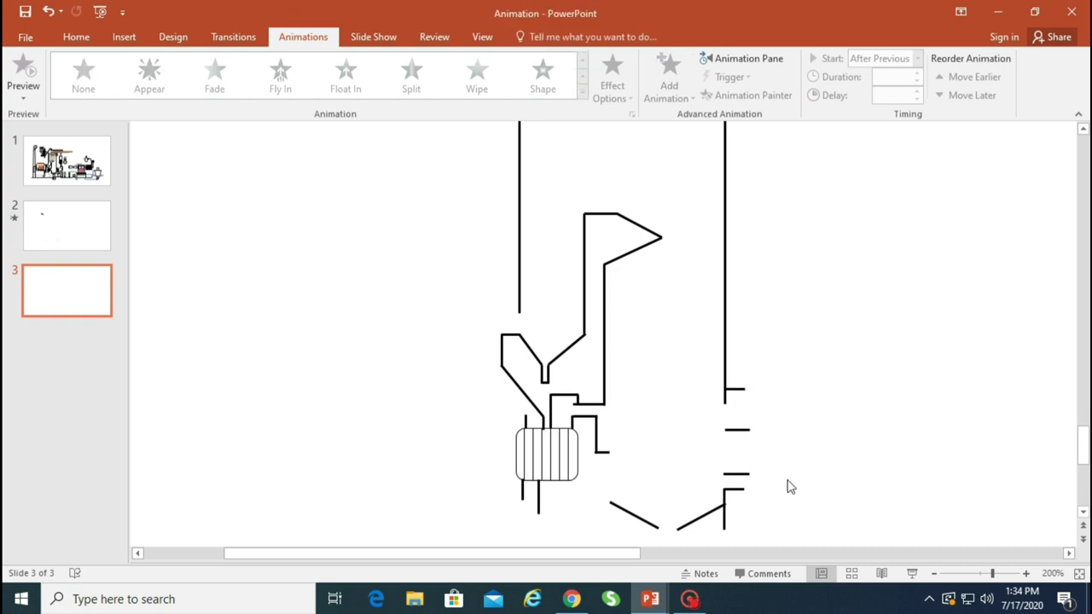
left_click(744, 429)
key("Delete")
Delete the air preheater and its short duct lines below the boiler's left side.
scroll(785, 464, "down", 1)
scroll(339, 461, "down", 1)
left_click_drag(305, 477, 272, 419)
key("Delete")
key("Delete")
scroll(455, 450, "up", 1)
scroll(454, 449, "up", 1)
scroll(465, 450, "down", 3)
scroll(466, 451, "up", 2)
scroll(244, 373, "down", 2)
scroll(244, 374, "up", 2)
left_click(82, 41)
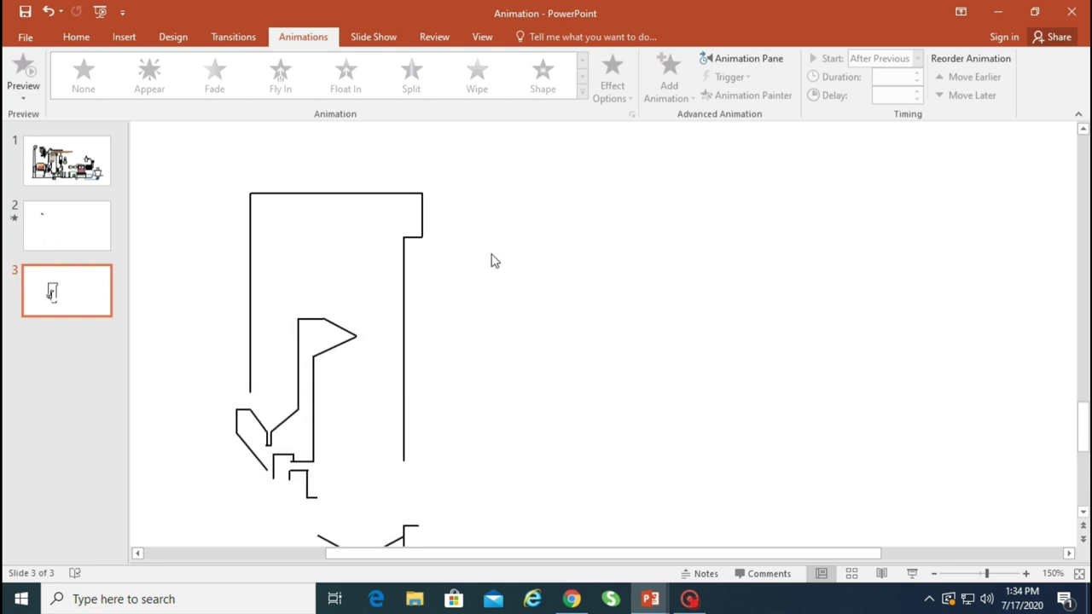
Try pasting a picture copy of the whole boiler outline beside the original and recoloring it.
scroll(492, 255, "down", 1)
scroll(565, 231, "down", 1)
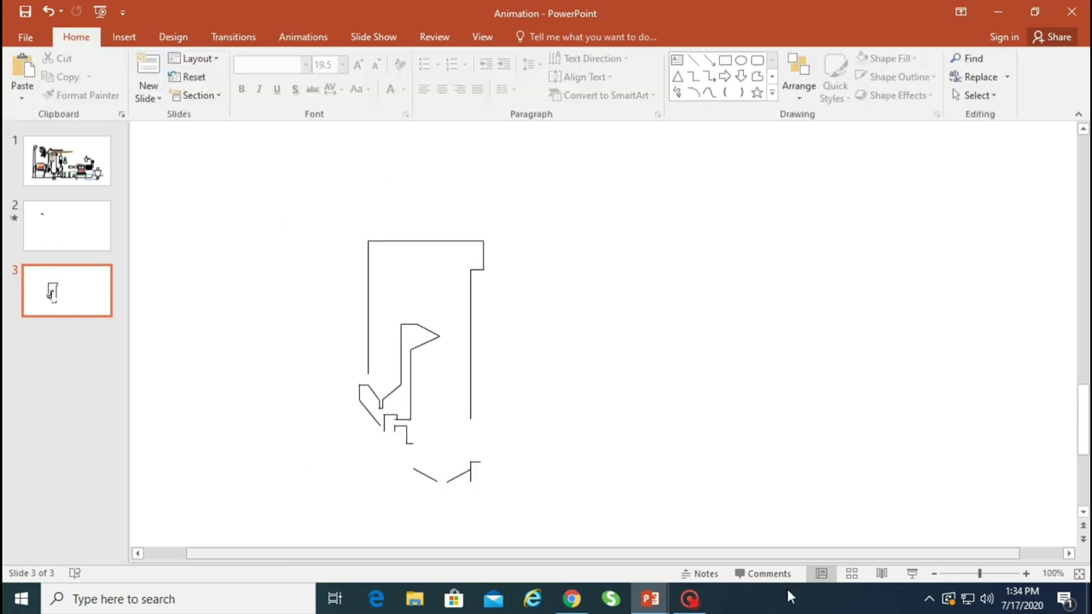
key("ctrl+a")
key("ctrl+g")
right_click(648, 276)
left_click(732, 307)
left_click_drag(627, 358, 629, 346)
left_click(538, 37)
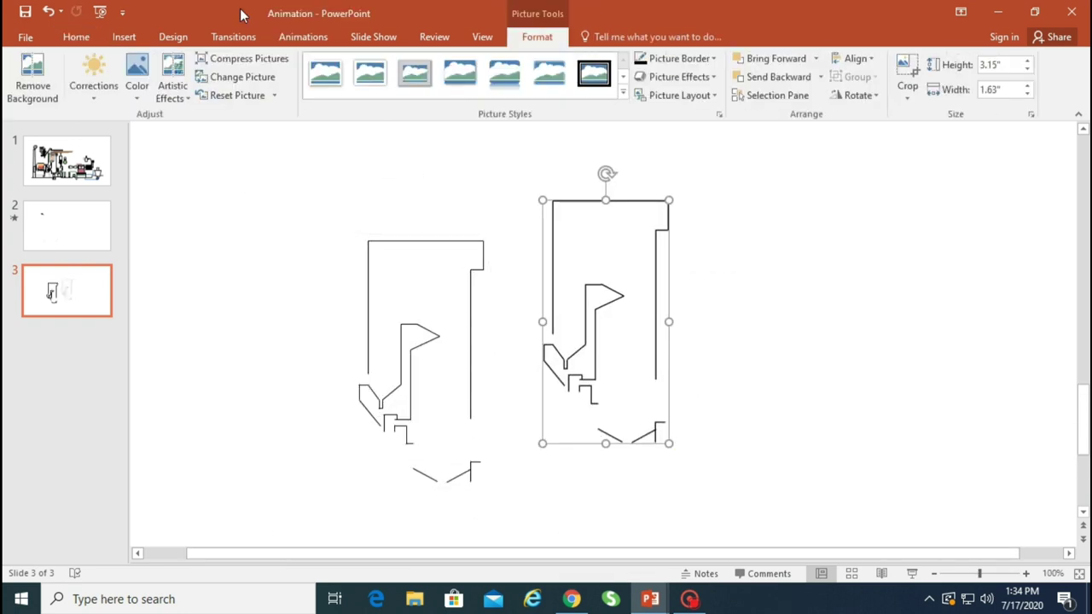
left_click(136, 79)
left_click(79, 98)
left_click(286, 155)
key("Delete")
Draw a rectangle about 4.15" high and 2.53" wide over the whole boiler outline.
left_click(124, 36)
left_click(274, 85)
left_click(270, 214)
left_click_drag(336, 213, 531, 531)
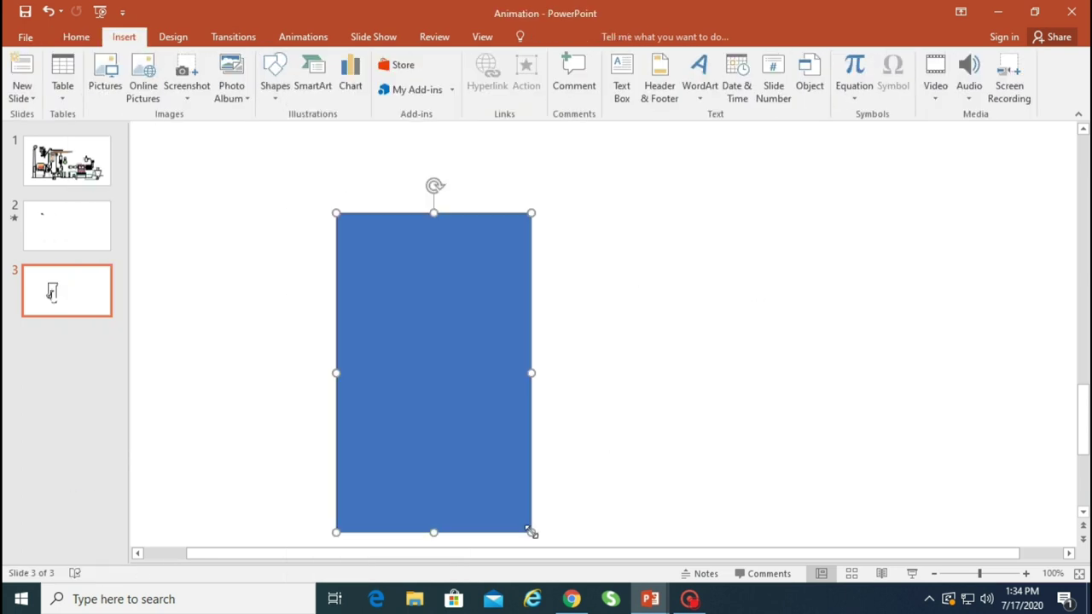
Send the rectangle behind the boiler lines, with a white fill and no outline.
right_click(486, 329)
left_click(575, 207)
left_click(592, 247)
left_click(531, 253)
left_click(414, 77)
left_click(425, 218)
Try pasting the rectangle and boiler lines together as a picture and recoloring it.
key("ctrl+a")
key("ctrl+c")
right_click(761, 142)
left_click(818, 176)
left_click(136, 77)
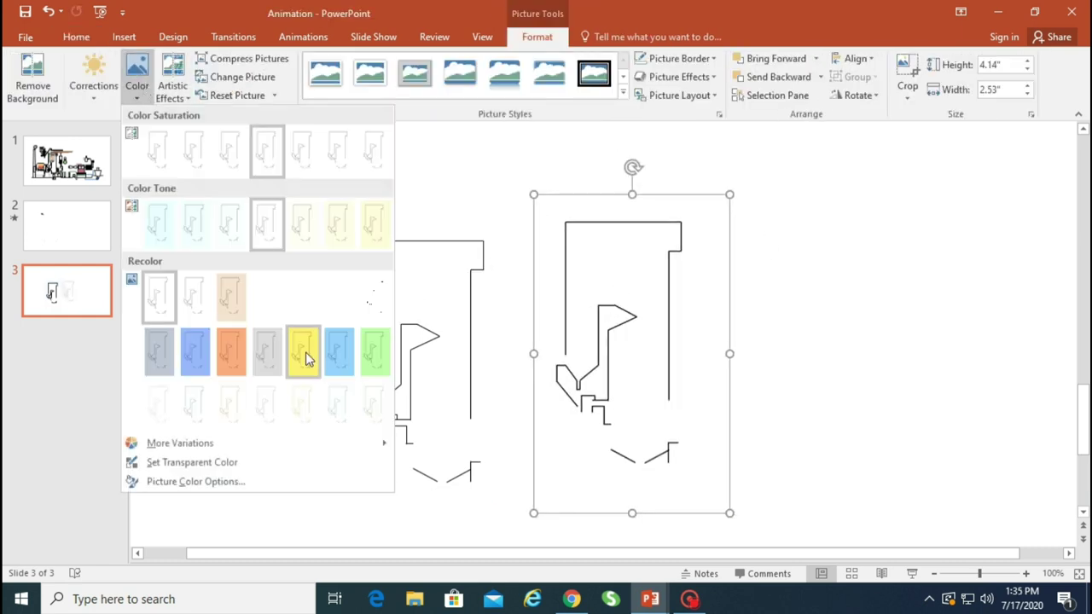
left_click(588, 281)
key("Delete")
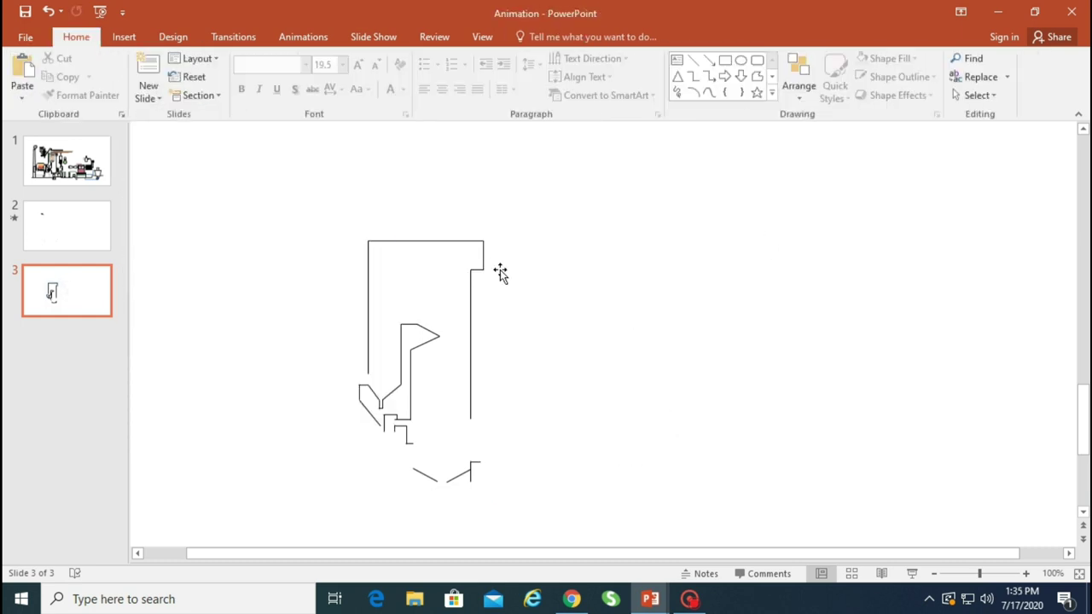
Give the rectangle behind the boiler a linear gradient fill with a white start stop, an orange middle and a red end.
left_click(500, 271)
left_click(405, 59)
left_click(401, 199)
left_click(449, 115)
left_click(928, 284)
mouse_move(956, 482)
left_mouse_down()
mouse_move(977, 484)
mouse_move(962, 486)
left_mouse_up()
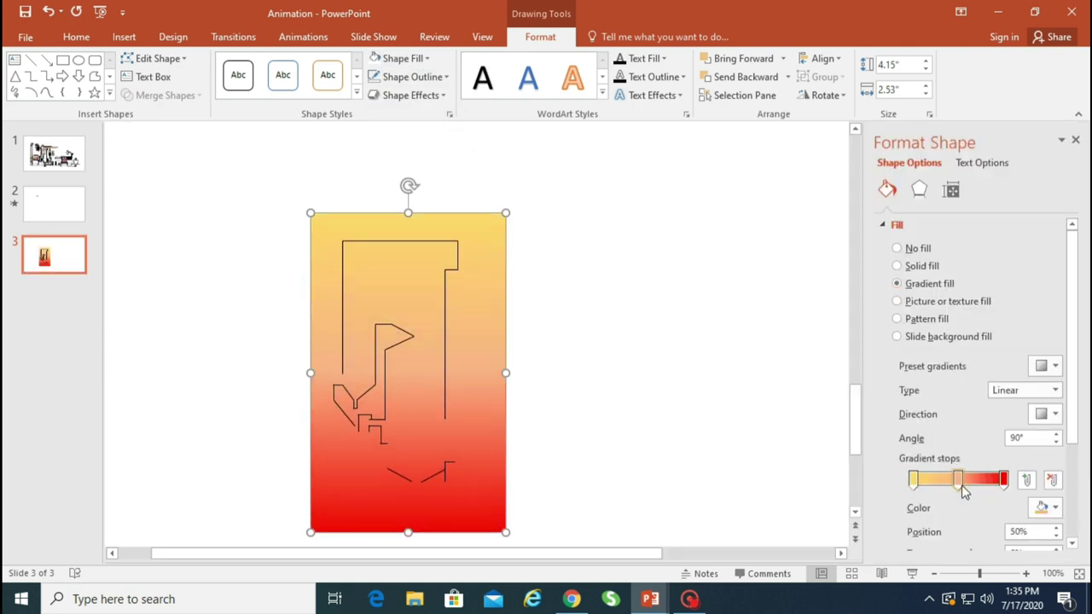
left_click(914, 479)
left_click(1042, 506)
left_click(967, 370)
Shrink the gradient rectangle so its edges match the outer limits of the boiler outline.
left_click_drag(505, 373, 458, 372)
left_click_drag(313, 375, 333, 375)
left_click_drag(400, 227, 400, 241)
left_click_drag(333, 361, 333, 362)
Try adjusting the orange and red gradient stops and entering a value of 90, and undo the last changes.
left_click_drag(960, 481, 977, 483)
left_click_drag(1004, 482, 1006, 486)
scroll(1007, 486, "down", 2)
left_click_drag(971, 467, 1008, 467)
left_click(977, 393)
type("90")
left_click(639, 415)
key("ctrl+z")
key("ctrl+z")
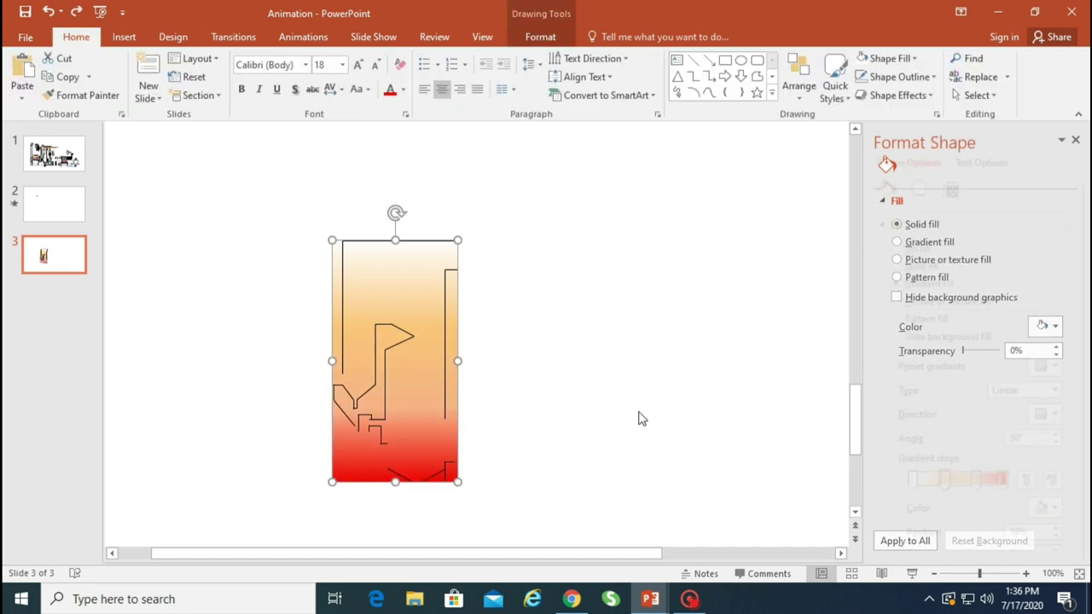
Remove the orange gradient stop and move the gold stop to the 54% position.
left_click(976, 482)
left_click(1051, 480)
left_click_drag(946, 484, 963, 490)
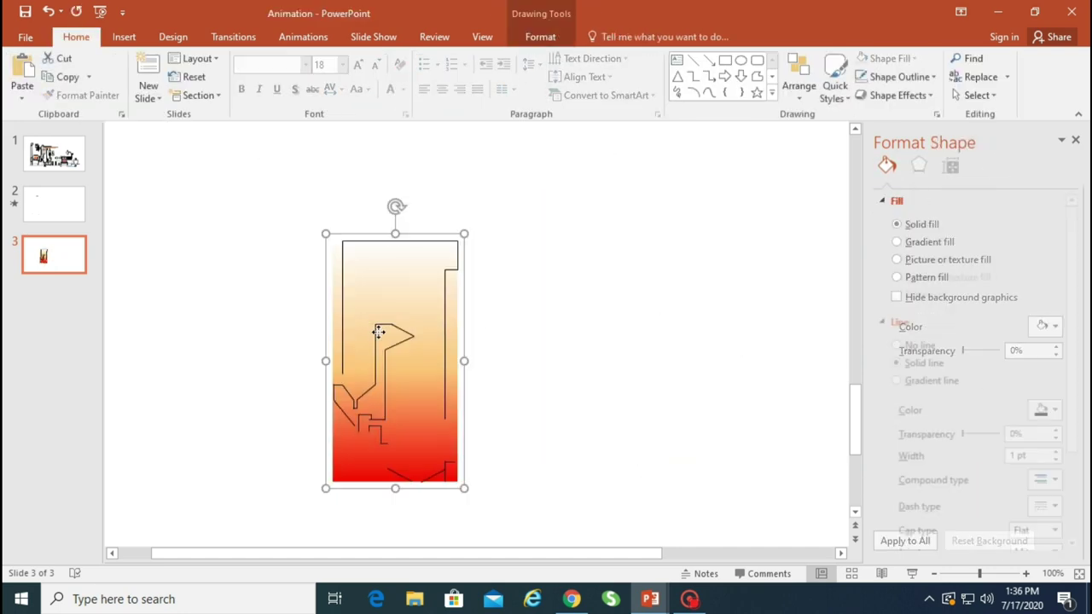
Draw a white rounded rectangle without outline, about 2.06" by 0.2", to mask the gradient outside the boiler's left wall.
scroll(501, 268, "up", 5)
left_click(117, 44)
left_click(275, 85)
left_click(278, 210)
left_click_drag(375, 187, 398, 426)
left_click(426, 77)
left_click(411, 210)
left_click(376, 58)
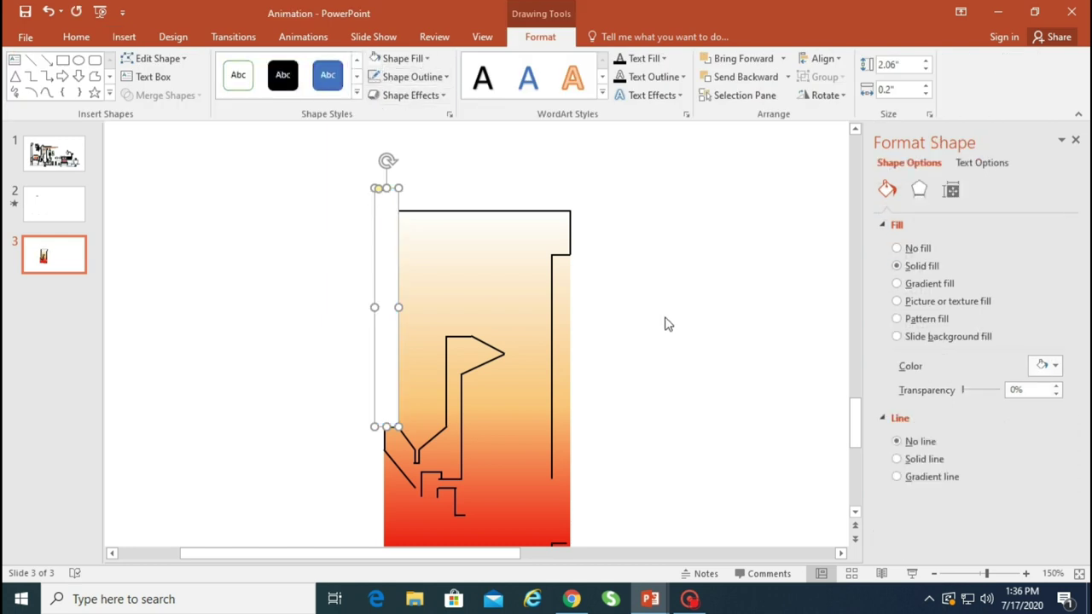
Copy the white mask to the outside of the boiler's right wall and extend its coverage down the wall.
left_click(677, 331)
left_click(383, 342)
key("ctrl+c")
key("ctrl+v")
left_click_drag(405, 312, 566, 360)
left_click(619, 377)
scroll(624, 341, "down", 3)
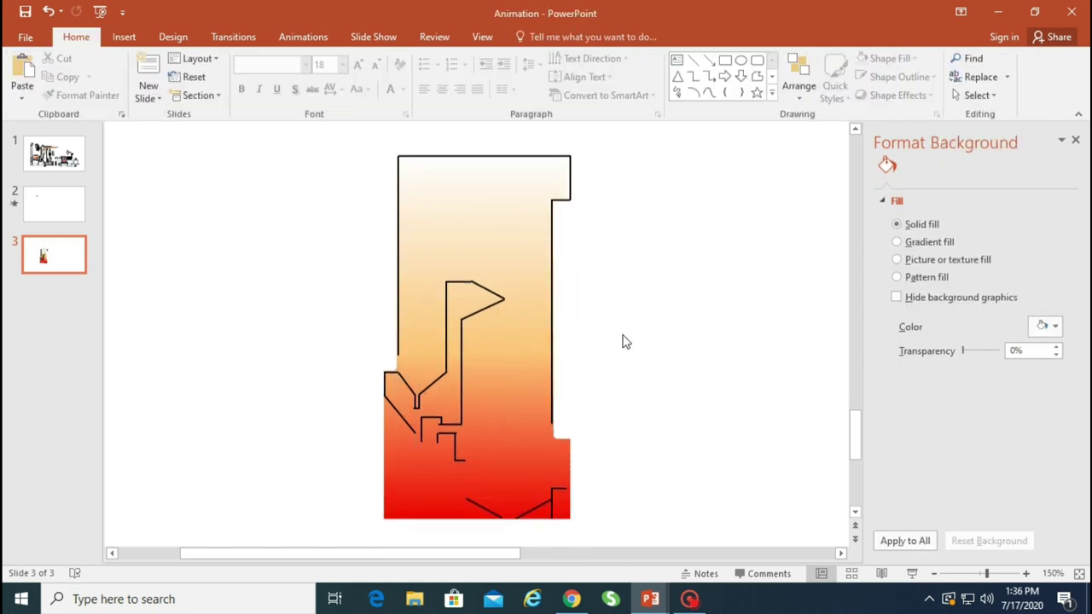
left_click(563, 322)
left_click_drag(563, 323, 562, 367)
Duplicate the white mask and rotate it to cover the gradient outside the sloping hopper walls.
key("ctrl+d")
left_click(465, 486)
left_click(306, 437)
left_click_drag(313, 451, 341, 483)
left_click_drag(358, 502, 360, 500)
left_click_drag(283, 438, 224, 487)
Add another mask duplicate and fit it over the gradient outside the boiler's lower left side.
scroll(314, 388, "down", 3)
left_click_drag(340, 480, 362, 408)
key("ctrl+d")
left_click_drag(443, 435, 470, 488)
left_click_drag(317, 354, 319, 315)
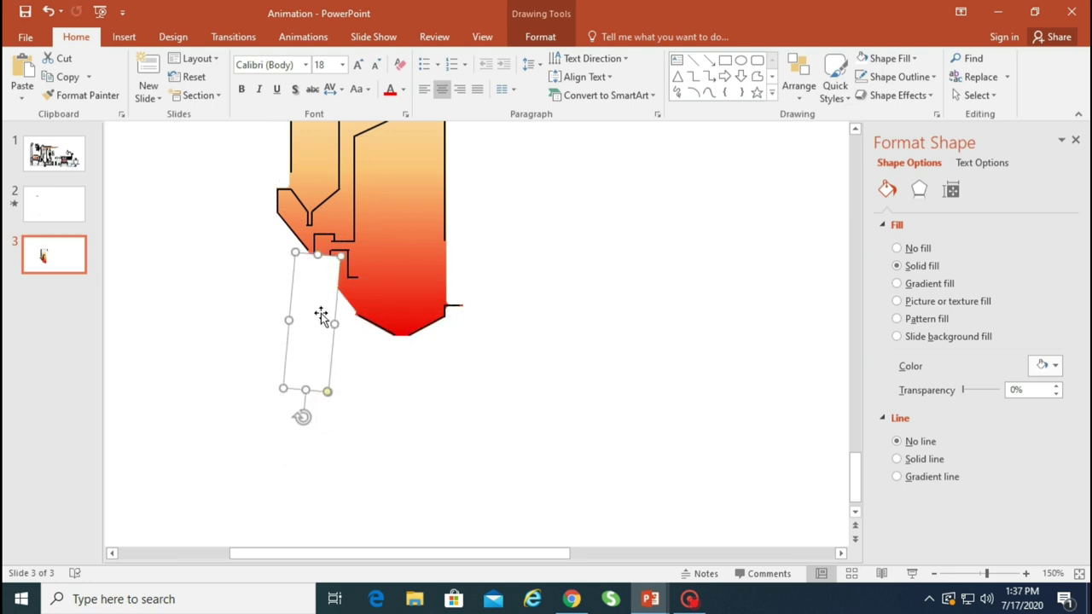
Fit white vertical masks inside the two narrow duct openings at the boiler's lower left.
scroll(319, 314, "up", 5)
left_click_drag(591, 426, 517, 410)
scroll(517, 410, "down", 1)
left_click_drag(493, 512, 510, 513)
left_click_drag(512, 345, 556, 362)
key("ctrl+v")
left_click_drag(481, 397, 386, 304)
left_click_drag(401, 414, 398, 412)
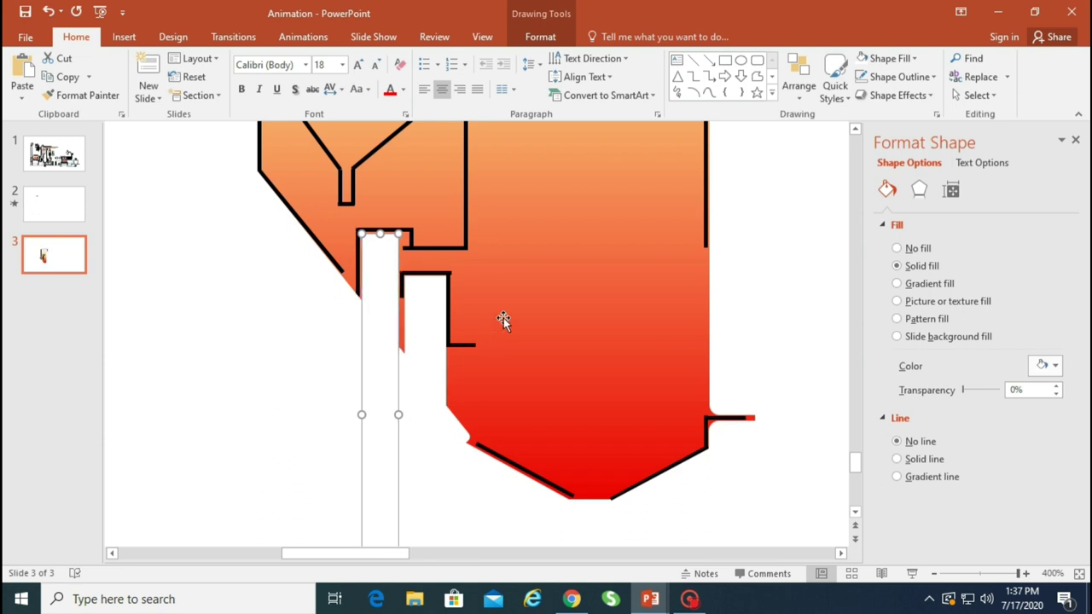
Copy the masked boiler and paste it as a picture beside the original.
scroll(503, 317, "down", 5)
key("ctrl+a")
key("ctrl+c")
right_click(617, 210)
left_click(673, 241)
left_click(652, 293)
left_click_drag(510, 255, 631, 275)
Crop the boiler picture close to the gradient area, to 3.38" high and 1.68" wide.
left_click(537, 37)
left_click(913, 73)
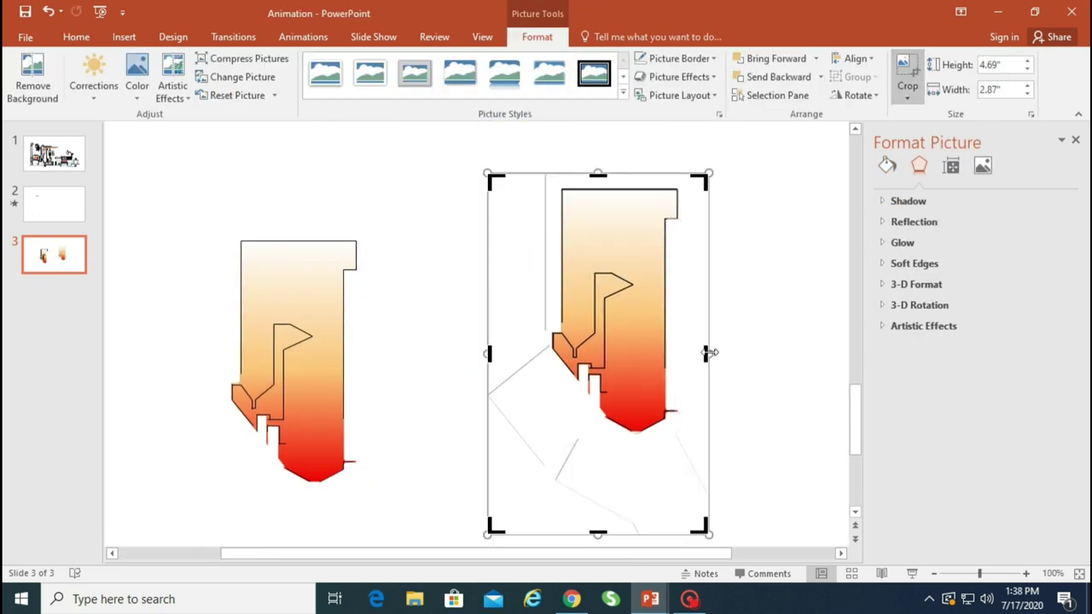
left_click_drag(709, 352, 675, 353)
left_click_drag(488, 353, 547, 353)
left_click_drag(598, 534, 617, 438)
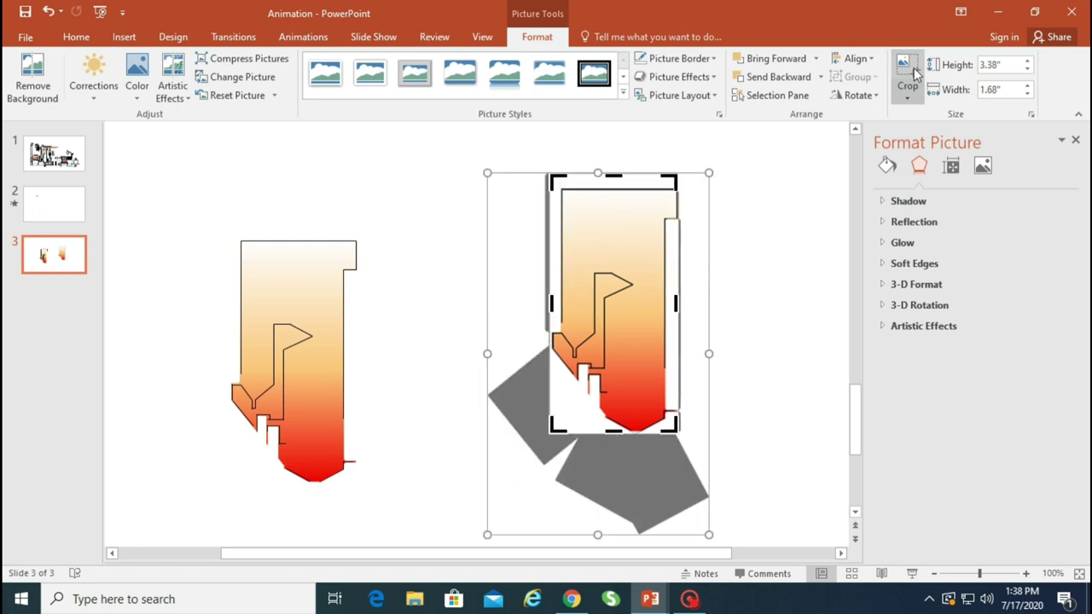
left_click(913, 72)
Remove the background of the boiler picture, stretching the keep area over the full height of the gradient.
left_click_drag(655, 256, 564, 243)
left_click(34, 77)
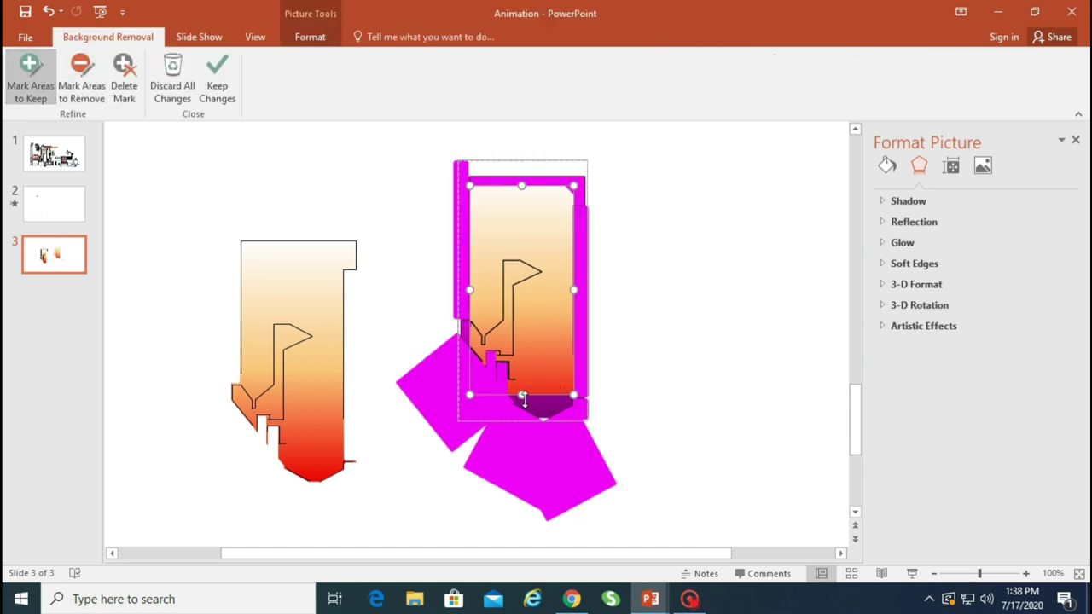
left_click_drag(524, 420, 523, 420)
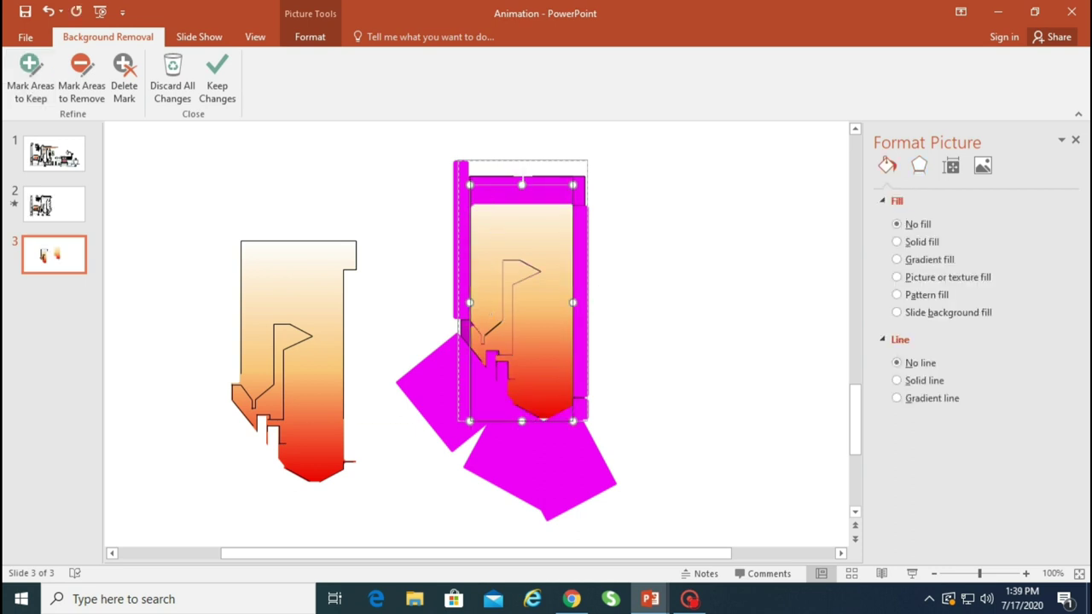
left_click_drag(521, 186, 521, 176)
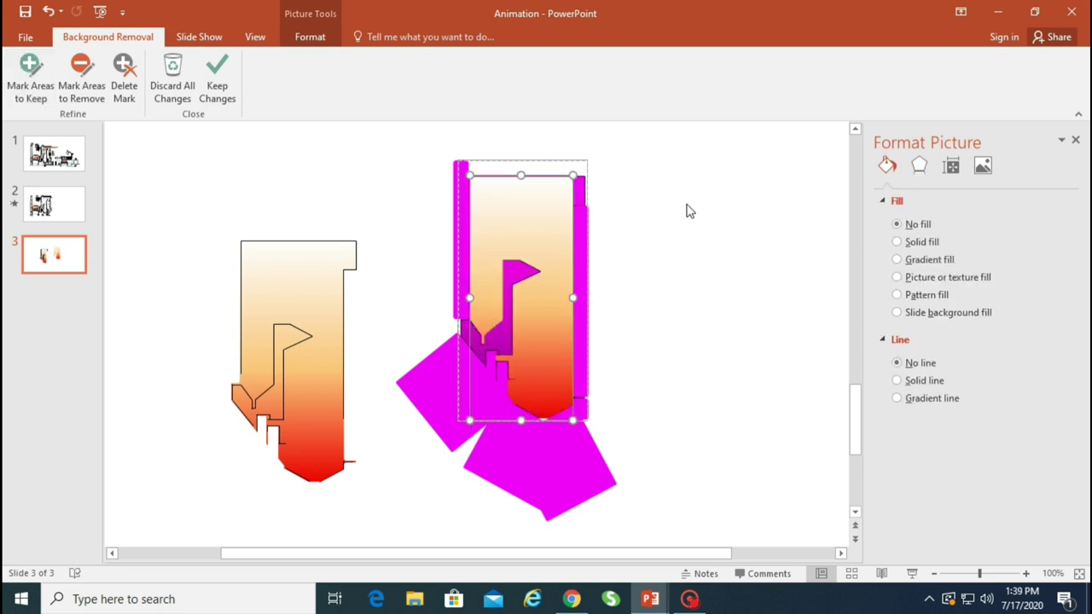
key("ctrl+z")
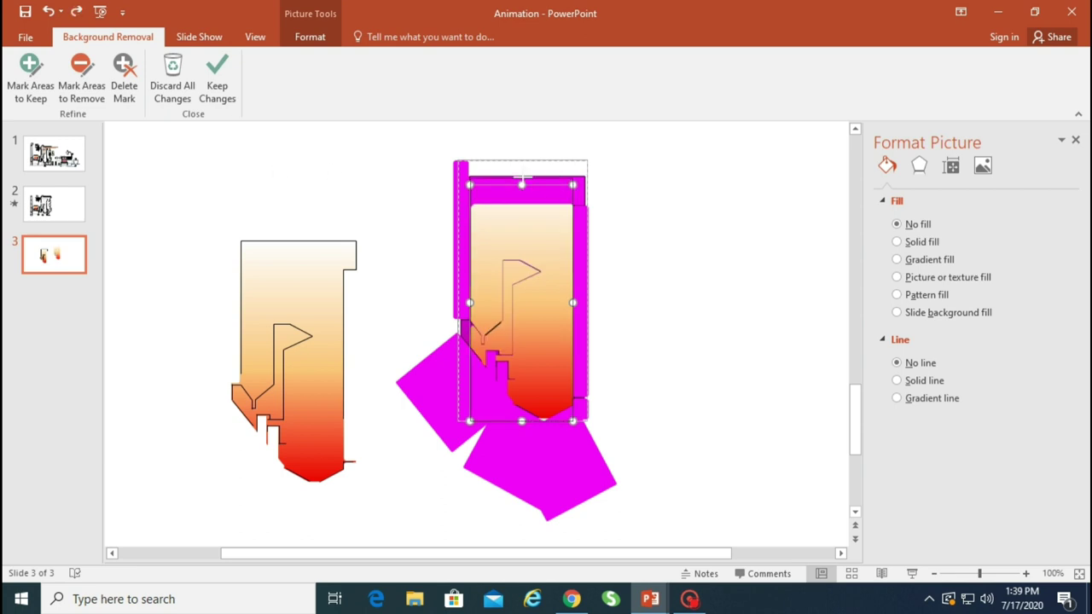
left_click_drag(521, 178, 521, 176)
left_click(218, 81)
Try placing the boiler fire picture over the boiler on the second slide, behind the other objects, and delete it.
key("ctrl+c")
left_click(85, 202)
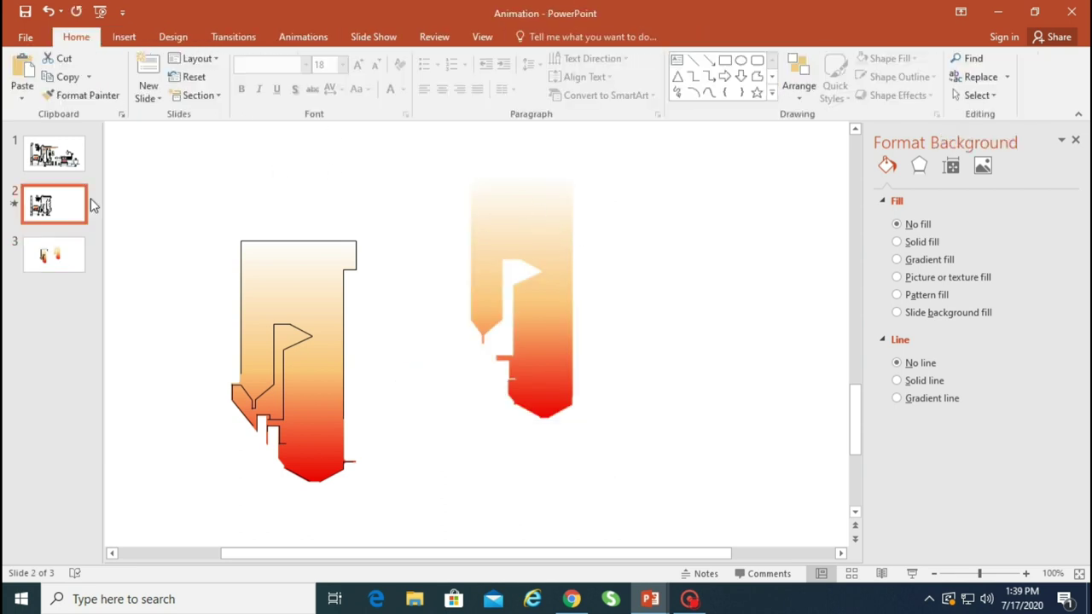
key("ctrl+v")
left_click_drag(506, 310, 309, 293)
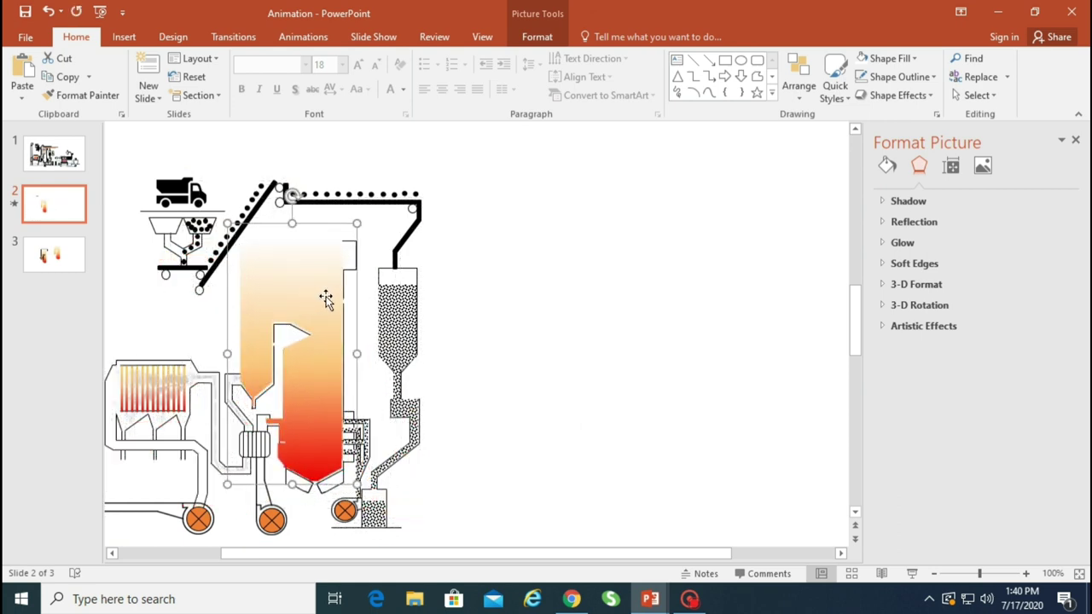
left_click_drag(228, 355, 229, 355)
right_click(327, 286)
left_click(420, 442)
key("Delete")
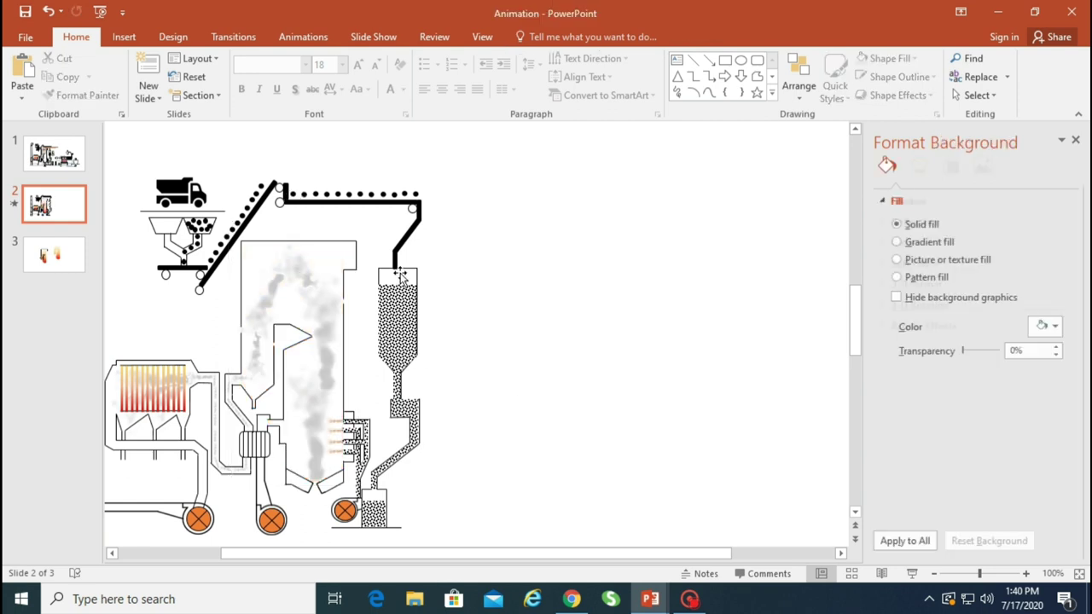
On the third slide, place a white mask copy over the leftover gradient below the step at the boiler's lower left.
scroll(293, 314, "down", 1)
key("ctrl+v")
scroll(319, 460, "up", 8)
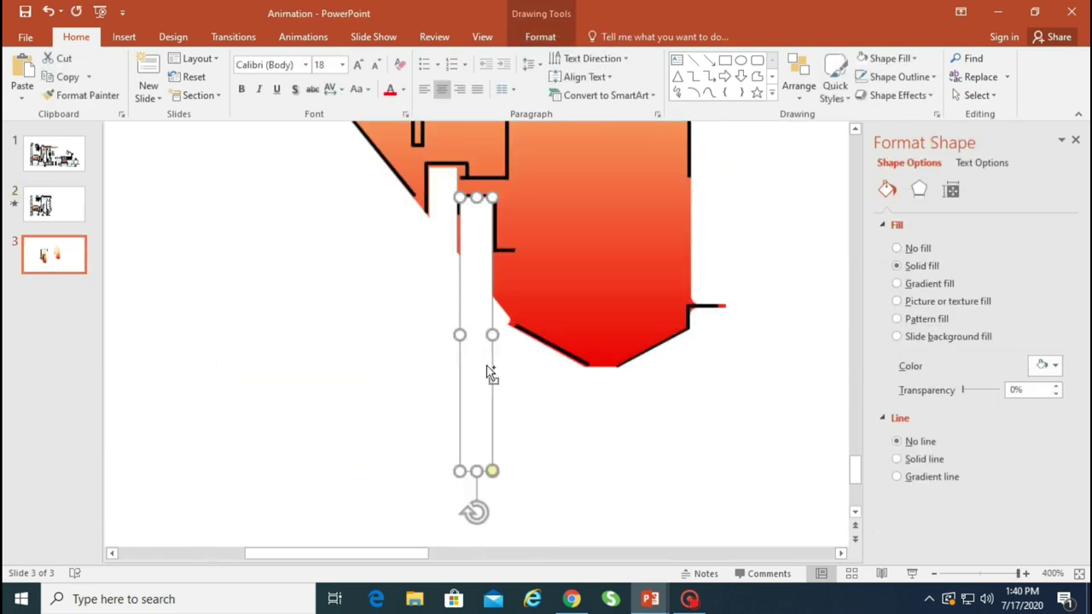
scroll(472, 286, "down", 10)
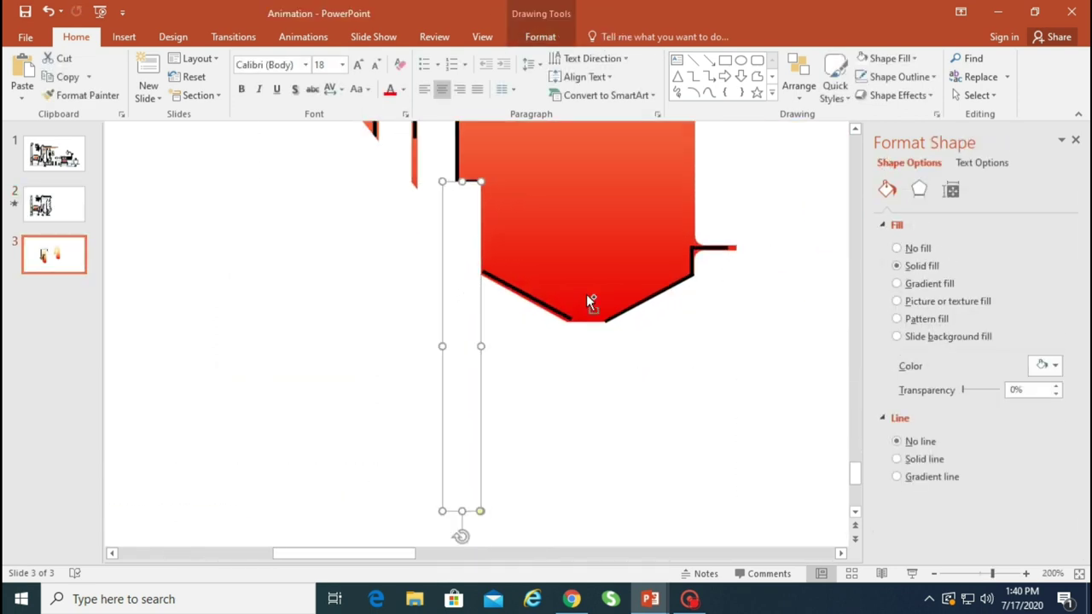
Delete the black boiler outline so only the masked gradient shape remains.
left_click(422, 381)
scroll(415, 434, "up", 10)
left_click(415, 434)
key("Delete")
scroll(485, 366, "down", 8)
left_click(485, 366)
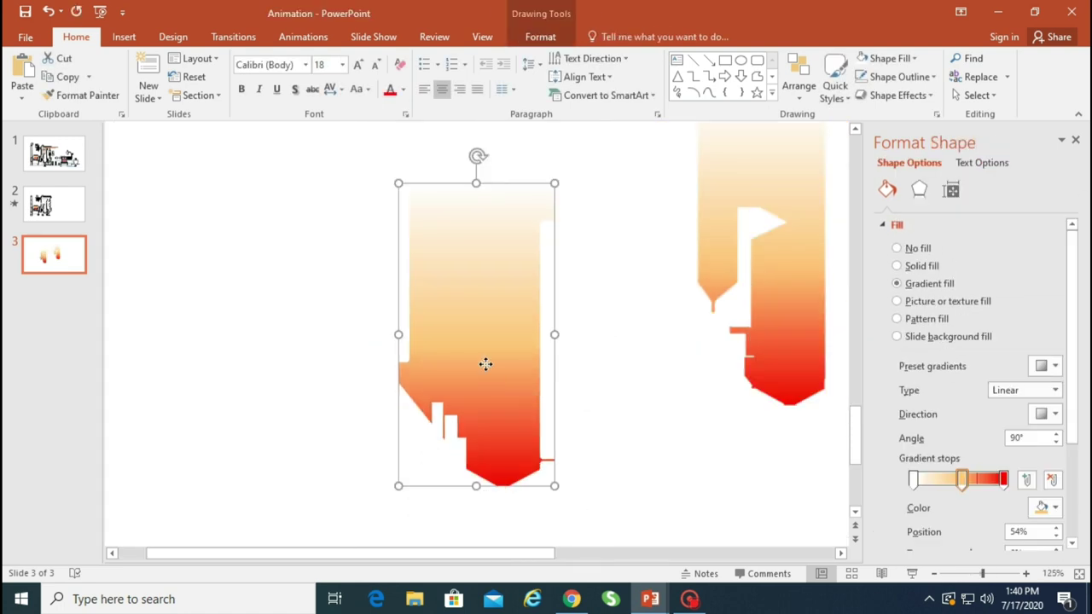
Copy the masked gradient shape without outline and paste it as a picture beside the original.
scroll(486, 366, "down", 5)
left_click_drag(247, 197, 521, 515)
right_click(673, 246)
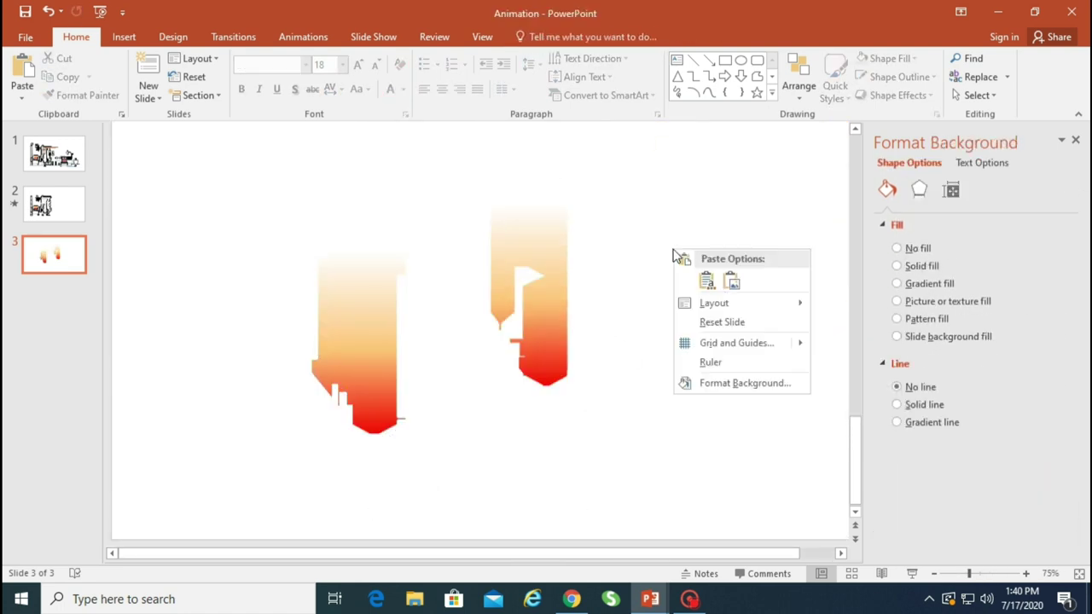
left_click(726, 281)
left_click_drag(570, 298, 533, 303)
Crop the new picture at its lower and upper edges to a height of 3.28".
double_click(533, 302)
left_click(911, 68)
left_click_drag(500, 502, 511, 443)
left_click_drag(496, 231, 496, 240)
left_click(616, 273)
Remove the cropped picture's background, keeping the whole gradient down to the hopper tip.
left_click(513, 302)
left_click(34, 79)
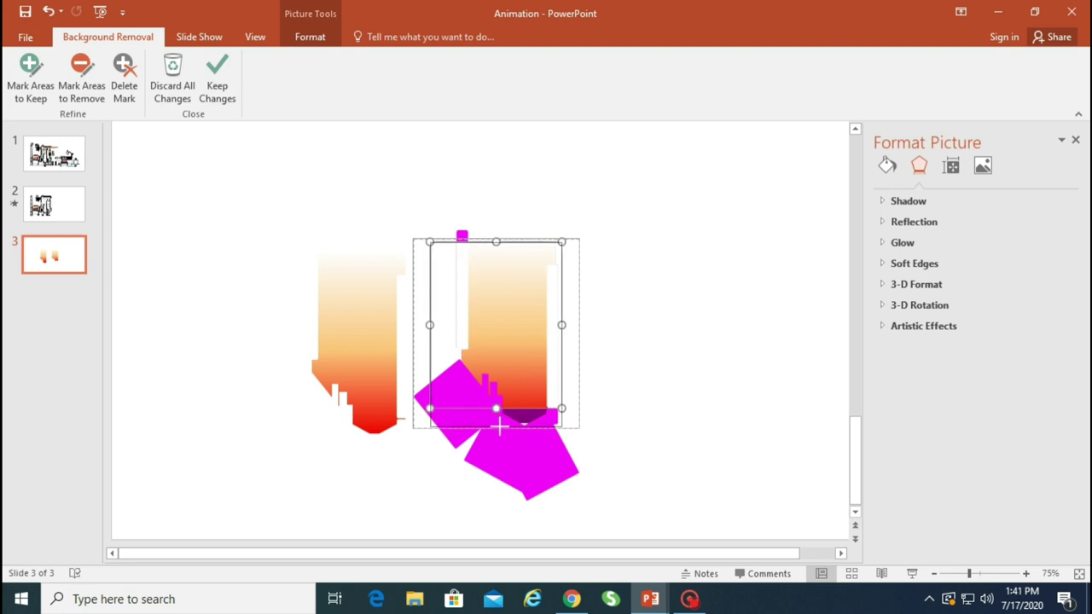
left_click(219, 75)
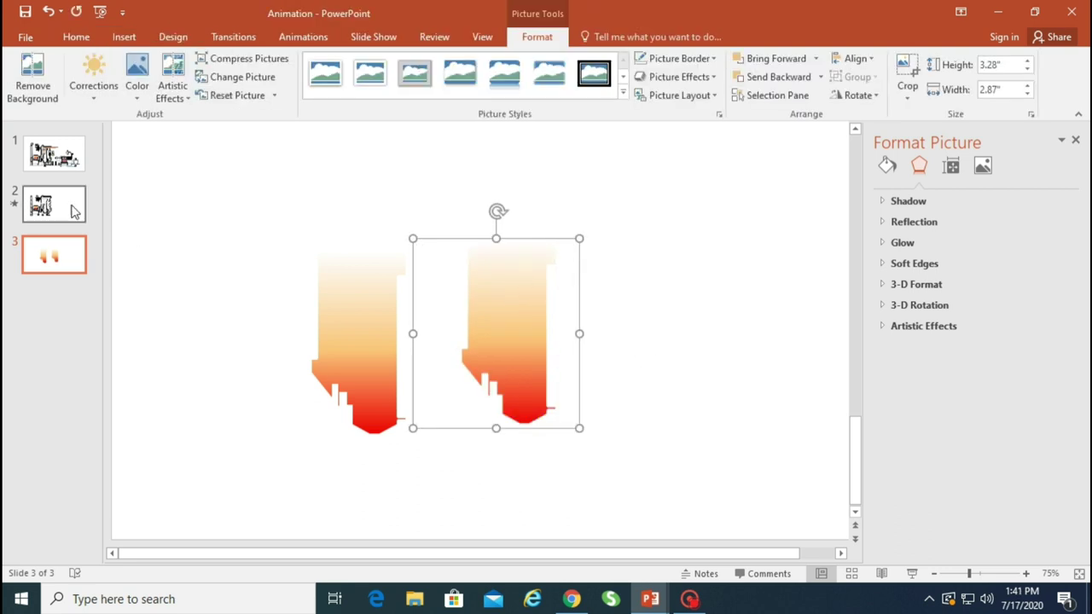
Paste the fire picture onto the second slide, align it with the boiler and send it to the back.
left_click(72, 211)
key("ctrl+v")
left_click_drag(490, 329, 358, 310)
right_click(359, 310)
left_click(413, 459)
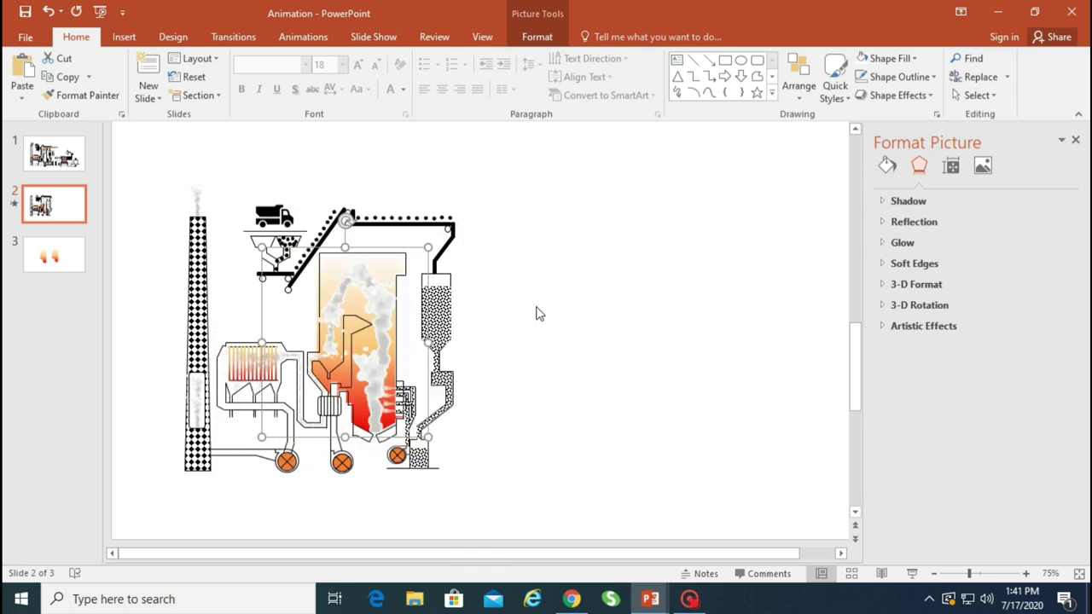
Apply a Wipe entrance animation to the fire picture with a duration of 2 seconds (Medium).
left_click(538, 39)
left_click(303, 37)
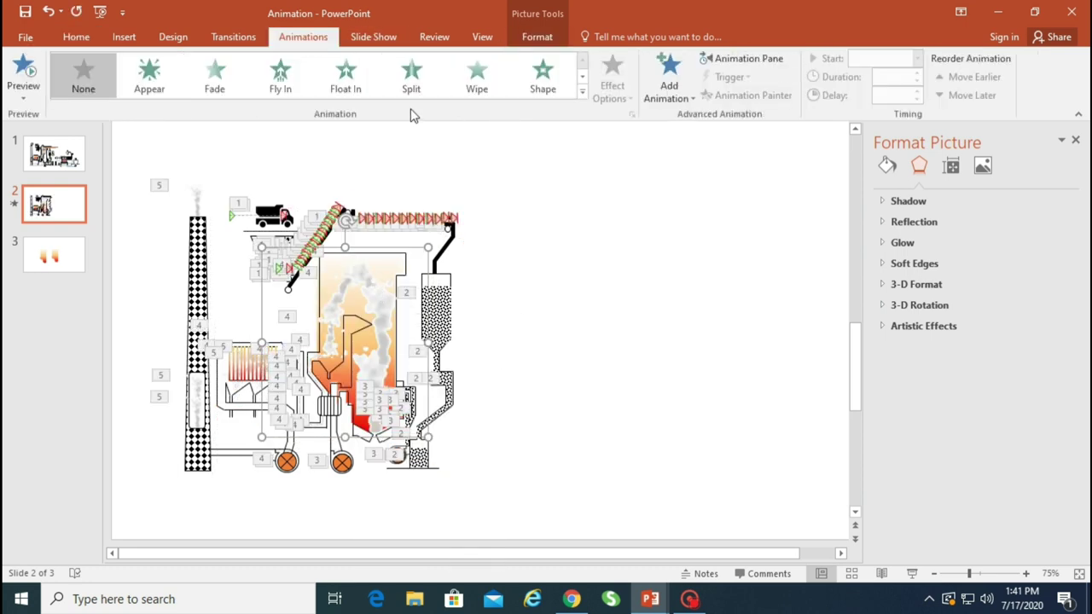
left_click(478, 77)
left_click(612, 85)
left_click(631, 114)
left_click(463, 198)
left_click(566, 260)
left_click(510, 298)
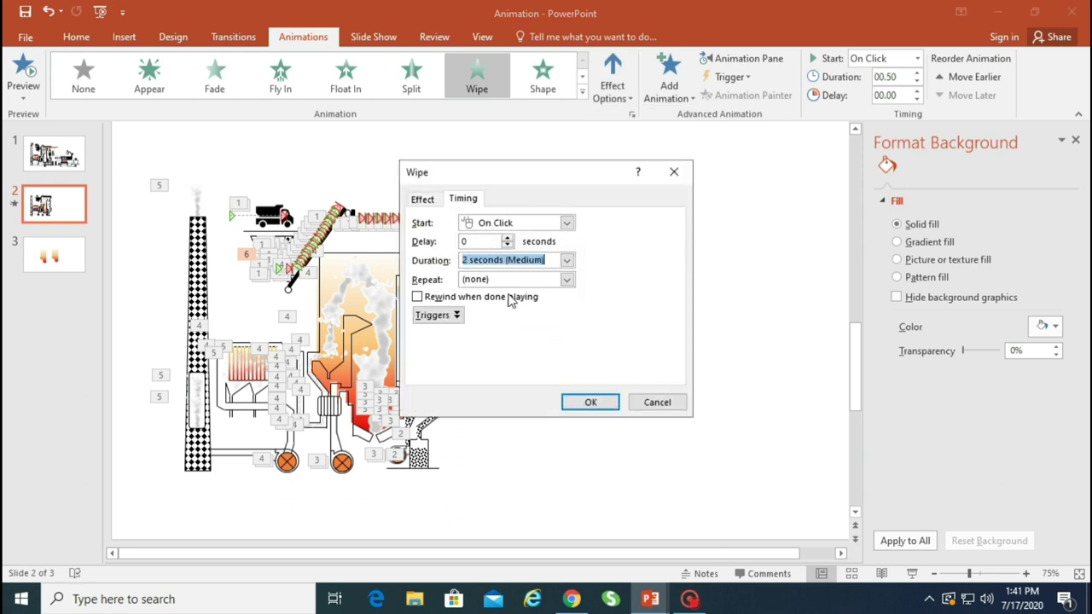
left_click(590, 403)
Move the fire picture's Wipe up the animation order, directly after the first group of burner rectangle animations.
left_click(743, 58)
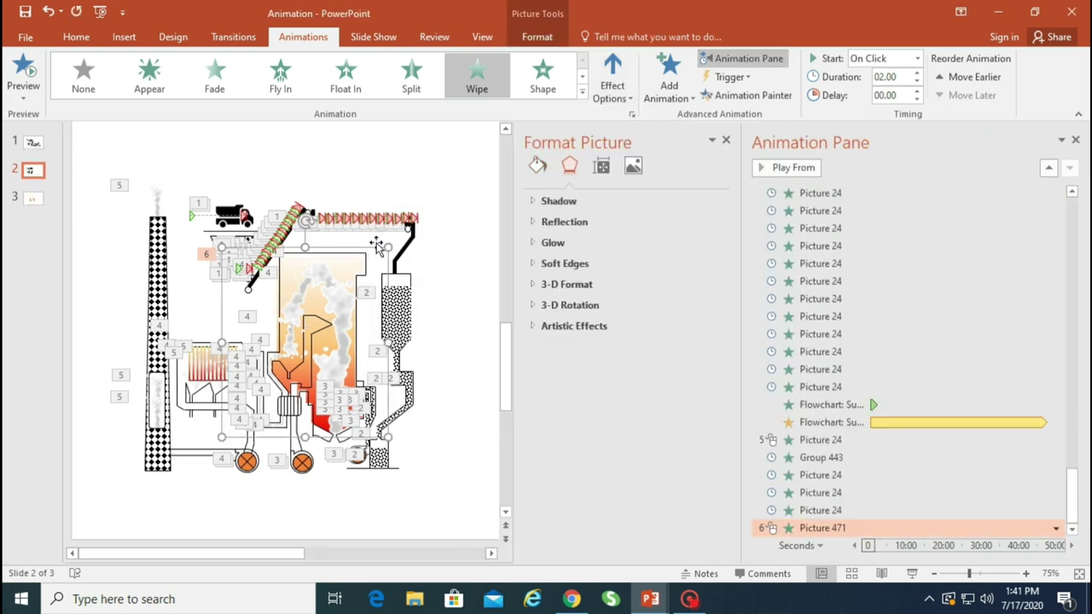
left_click(324, 423)
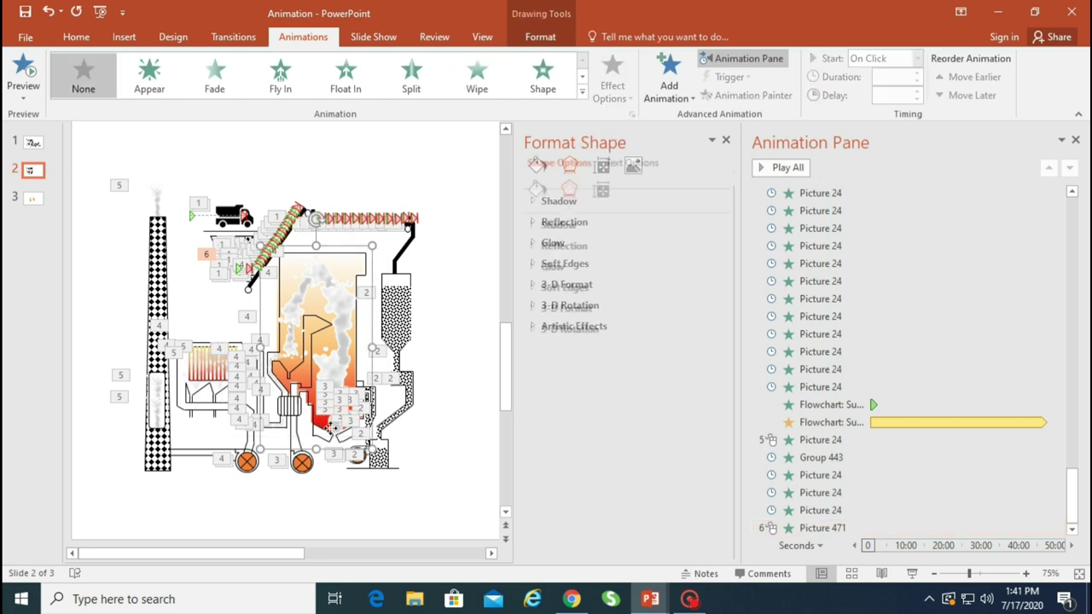
left_click(356, 247)
left_click_drag(883, 239, 934, 524)
left_click_drag(923, 533, 922, 522)
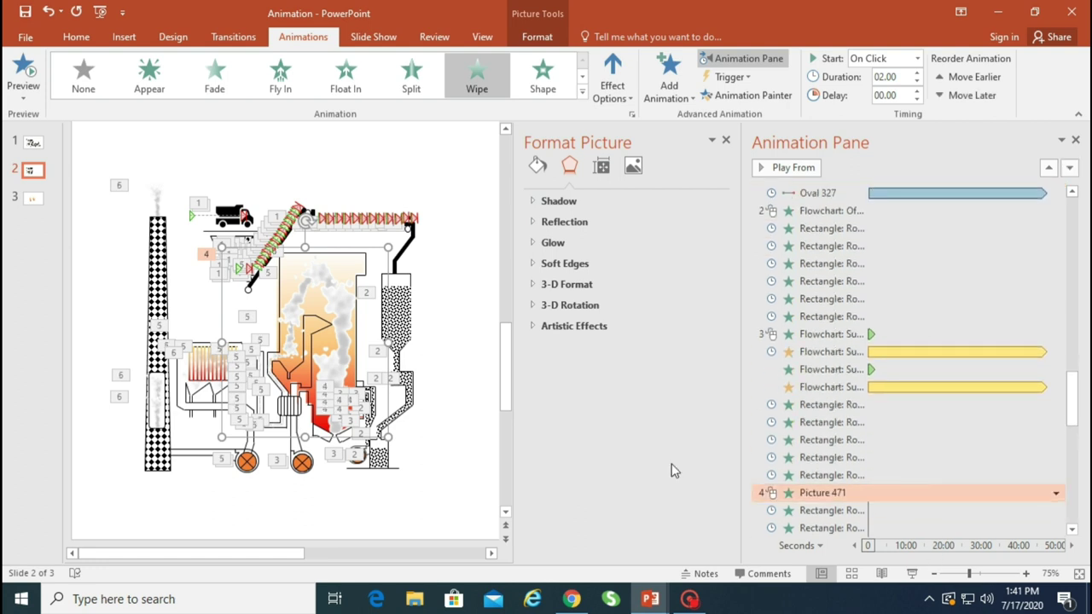
Move the fire picture's Wipe further down the animation order, past the remaining burner rectangle animations, and run the slide show.
left_click(333, 372)
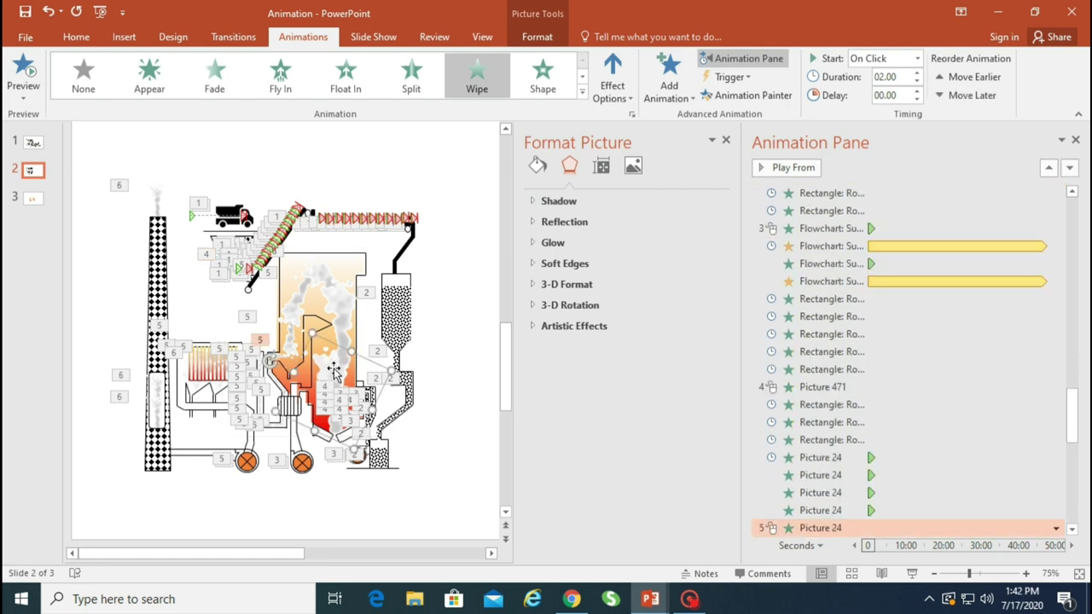
left_click(367, 245)
left_click(330, 246)
left_click_drag(822, 395, 827, 459)
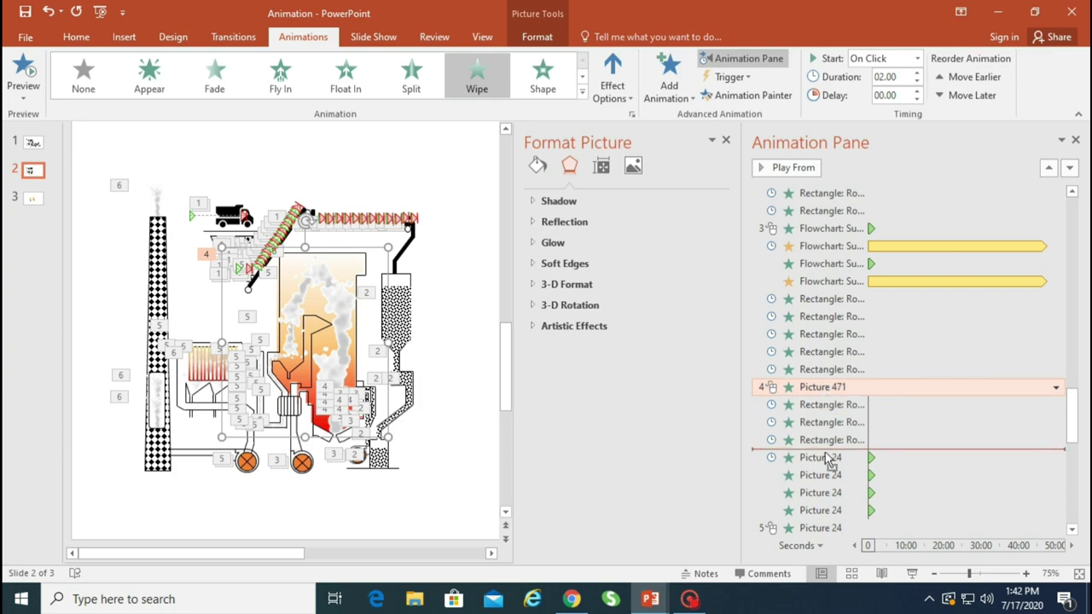
left_click_drag(836, 522, 838, 525)
left_click(912, 573)
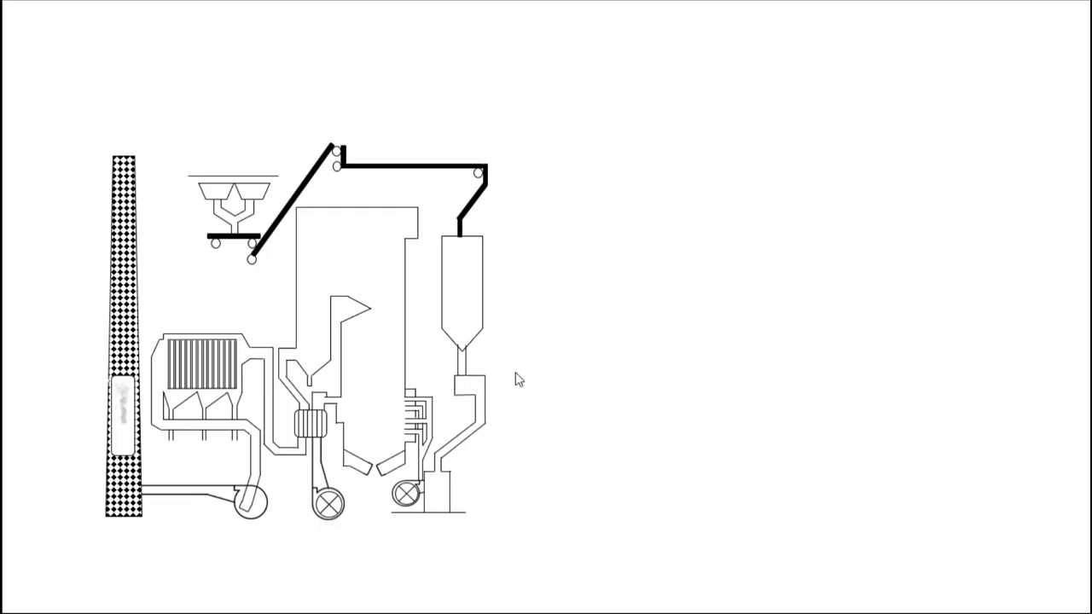
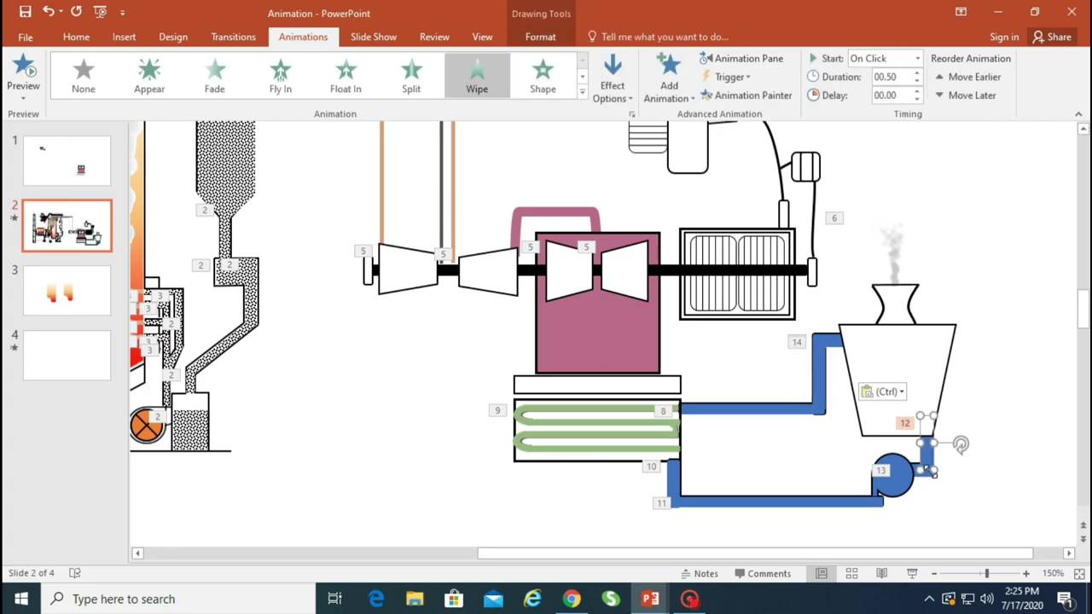
Cut the vertical blue pipe below the cooling tower and paste it back in the same place.
left_click(961, 481)
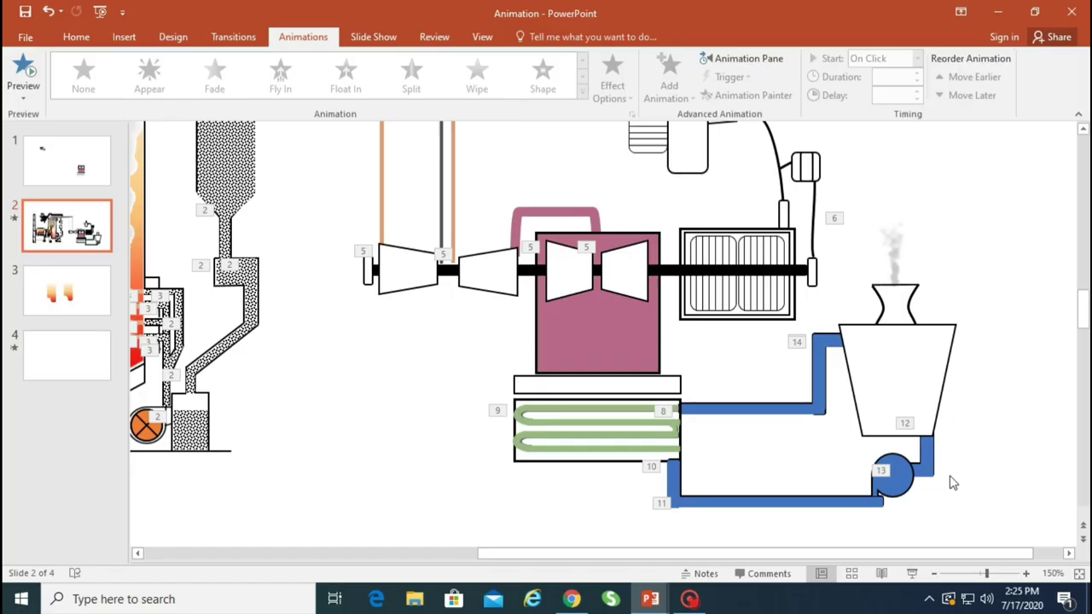
left_click(925, 451)
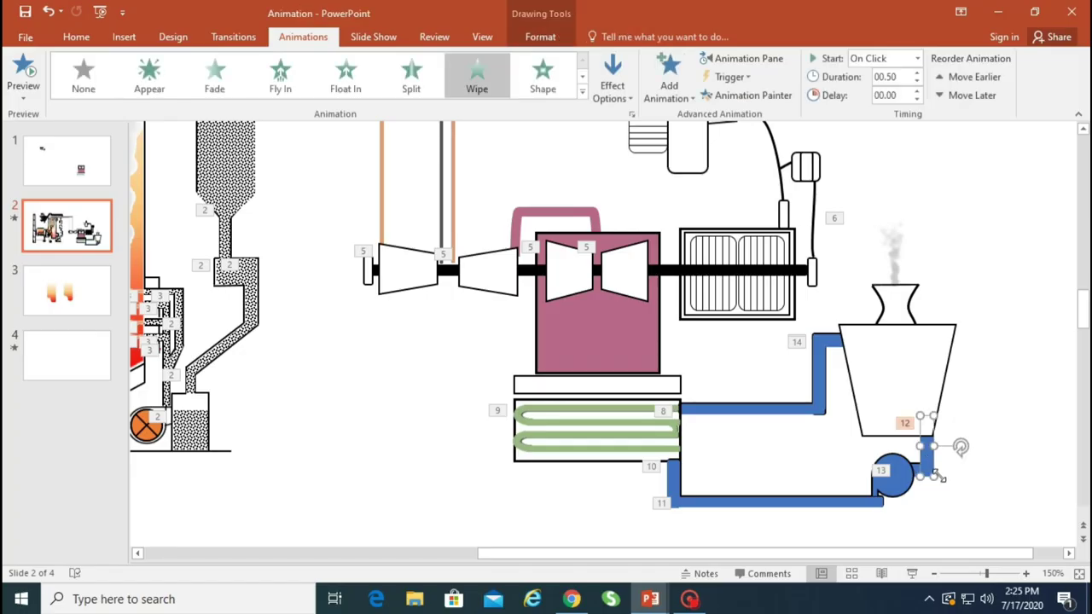
key("Delete")
left_click(926, 453)
left_click_drag(925, 459, 927, 460)
left_click(981, 482)
key("ctrl+v")
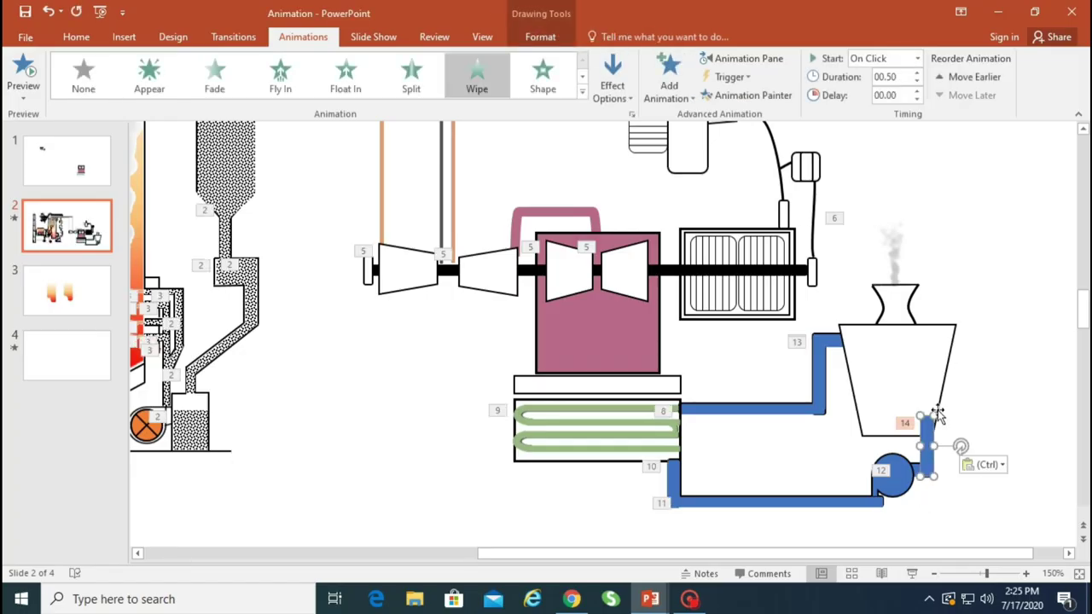
Send the pasted vertical pipe to the back, behind the cooling tower, and preview the slide show.
right_click(938, 401)
left_click(991, 253)
left_click(985, 414)
left_click(928, 461)
key("shift+F5")
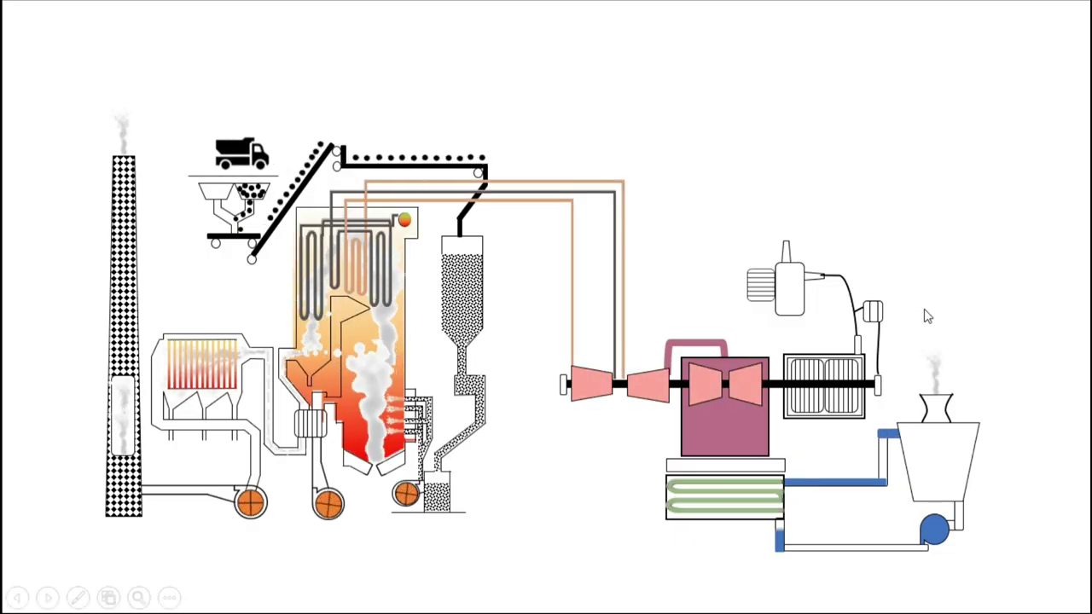
key("Escape")
Show the animation order and move the Wipes of the tower's bottom pipe and side pipe directly after the last Picture 24 animation, bottom pipe first.
left_click(928, 452)
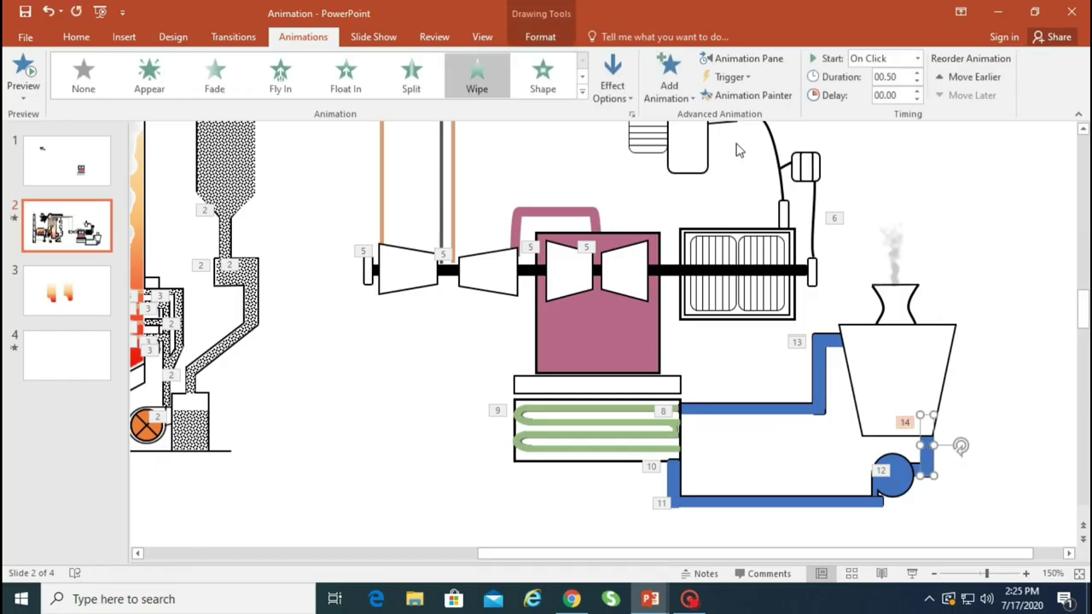
left_click(742, 58)
left_click(562, 555)
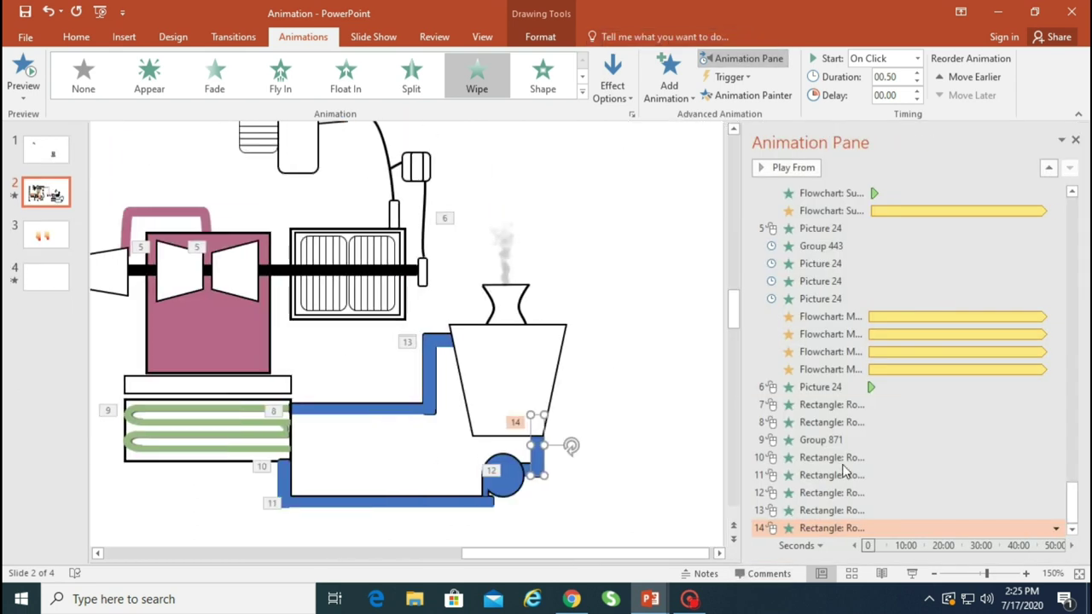
left_click(436, 341)
left_click(813, 528)
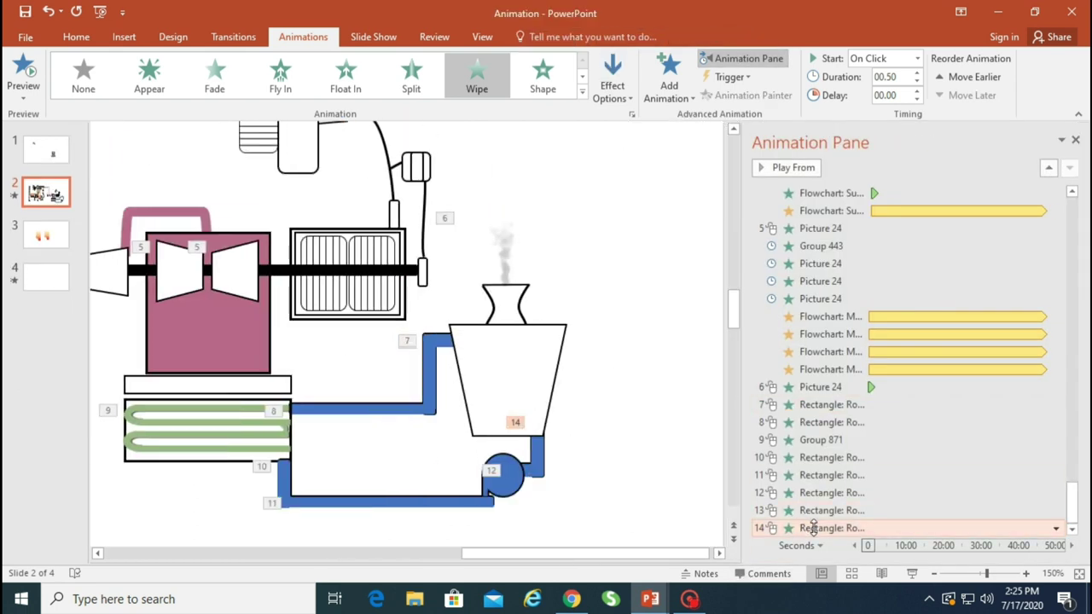
left_click(822, 406)
Move the Wipe of the short pipe entering the pump directly after the tower's bottom pipe in the animation order.
left_click(538, 450)
left_click(526, 469)
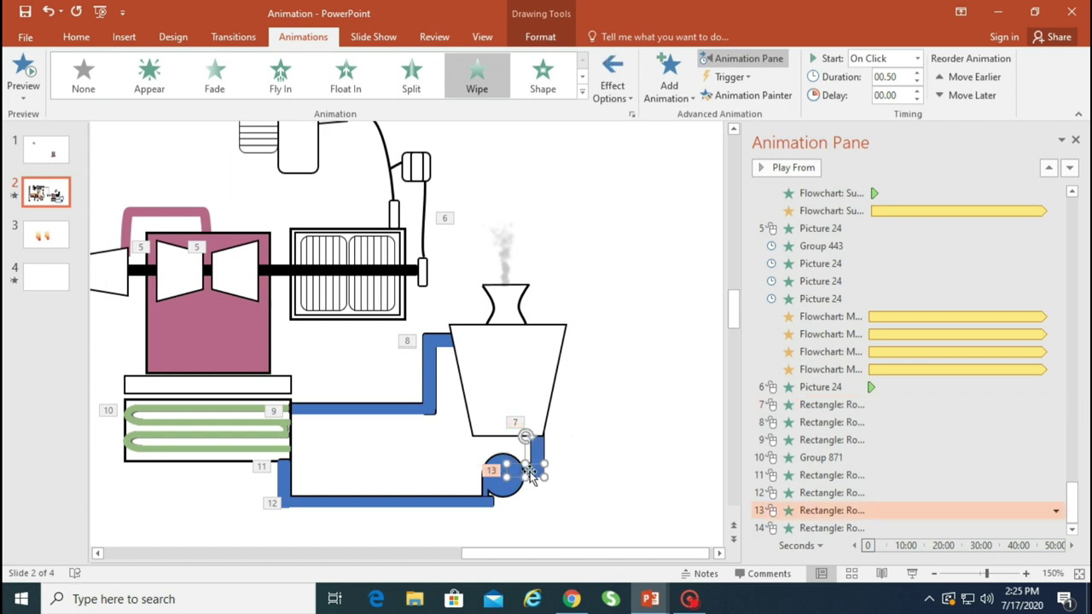
left_click_drag(836, 511, 853, 417)
left_click(827, 406)
left_click(837, 424)
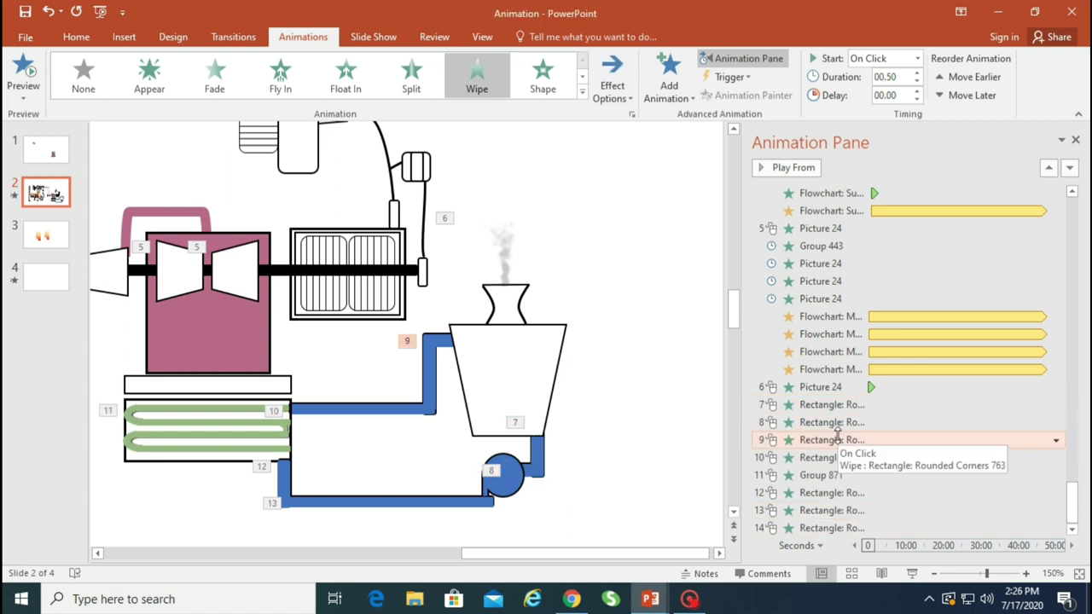
Move the Wipe of the long horizontal pipe leaving the pump directly after the pump pipe's Wipe.
left_click(831, 438)
left_click(473, 501)
left_click_drag(832, 510, 830, 426)
left_click(828, 440)
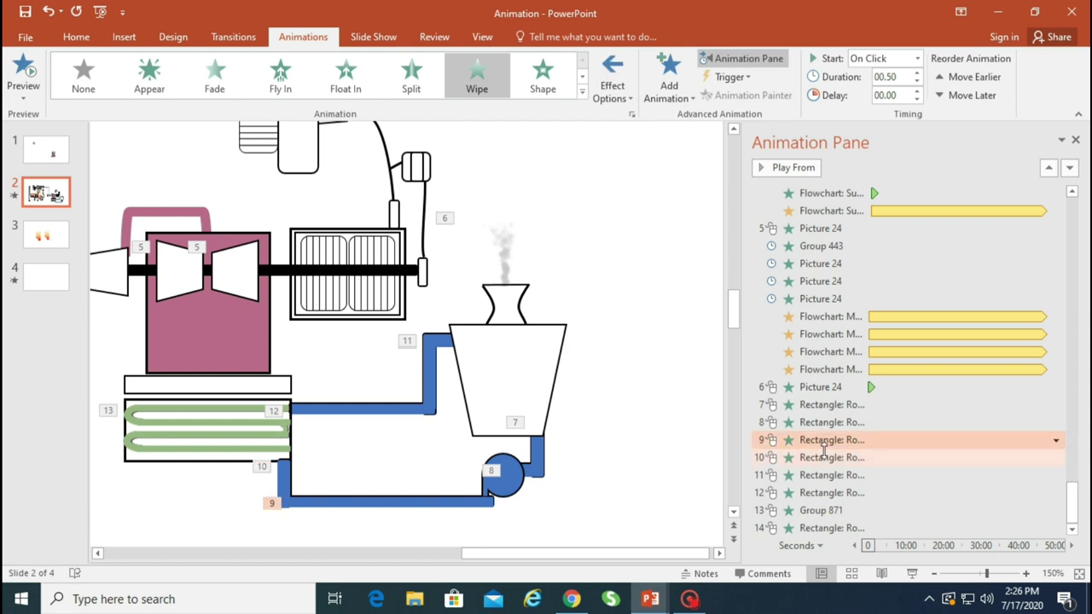
Reorder the remaining cooling-water Wipes so the condenser coil, Group 871, follows the riser pipe into the condenser.
left_click(817, 493)
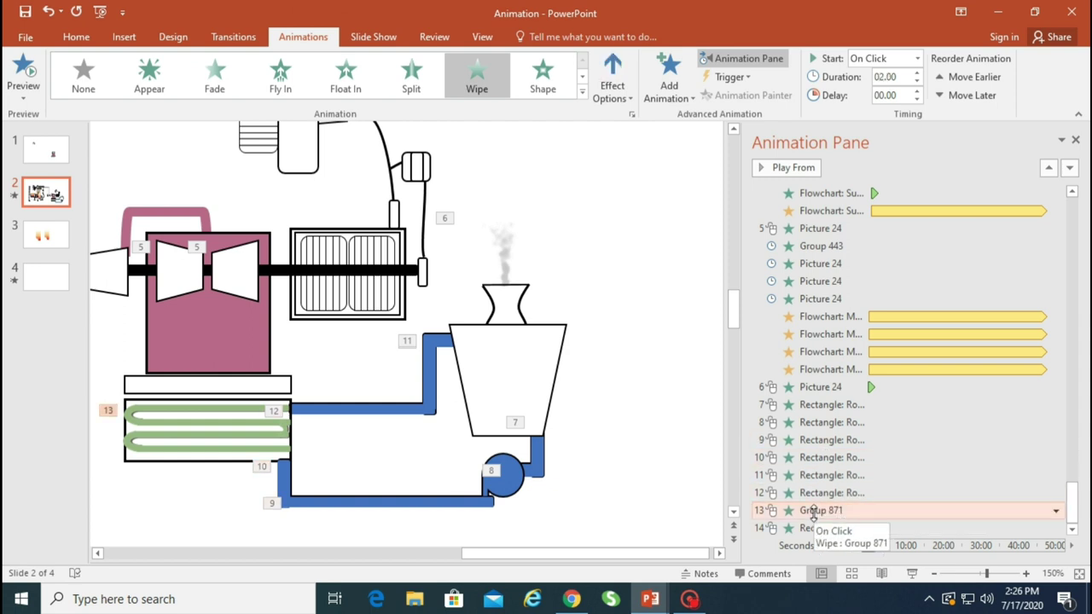
mouse_move(815, 510)
left_mouse_down()
mouse_move(798, 511)
mouse_move(802, 498)
mouse_move(808, 531)
left_mouse_up()
left_click(802, 458)
left_click(808, 475)
left_click(805, 495)
left_click(807, 528)
Run the slide show and step through the animations to check the order of the cooling-water circuit.
left_click(912, 574)
left_click(935, 310)
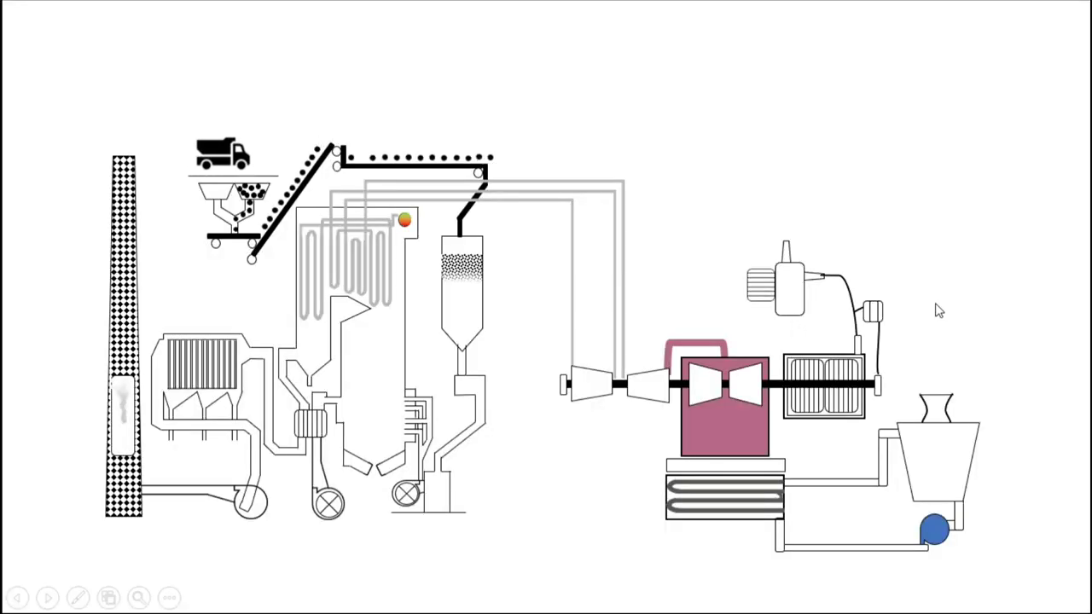
left_click(938, 308)
left_click(956, 277)
left_click(967, 258)
left_click(967, 259)
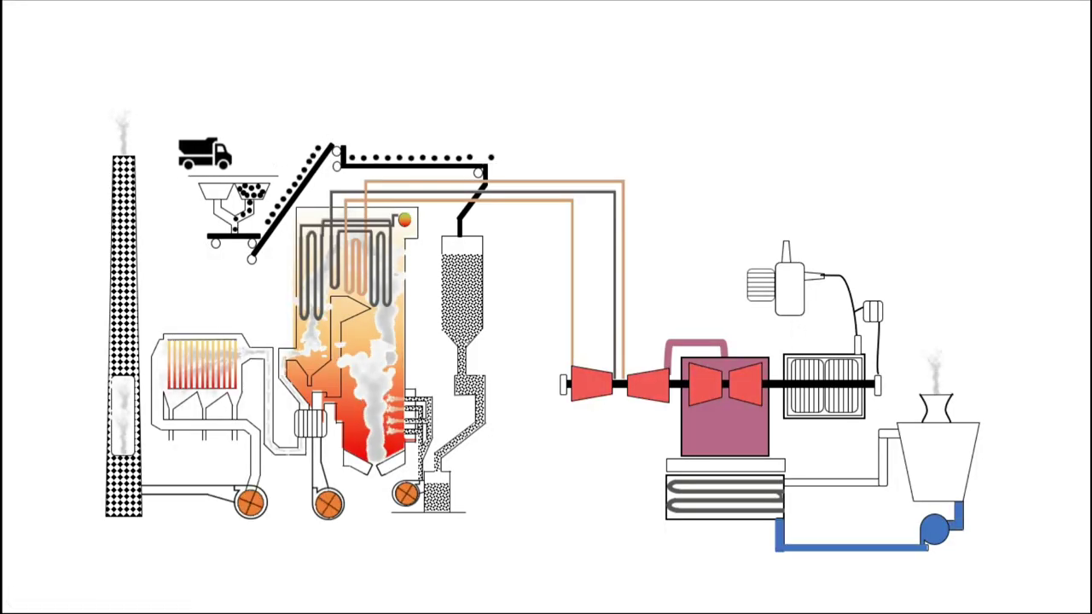
key("Escape")
Set the cooling-water pipe and coil Wipes that follow the first one to start After Previous, and preview the slide show.
left_click(853, 422)
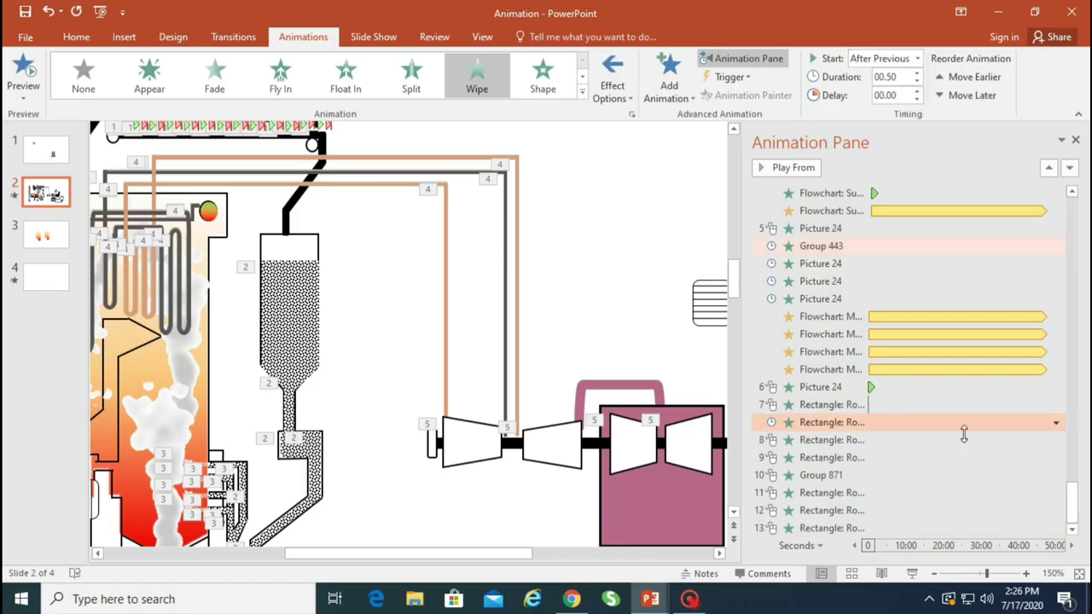
left_click(853, 439)
left_click(832, 527, "shift")
left_click(916, 58)
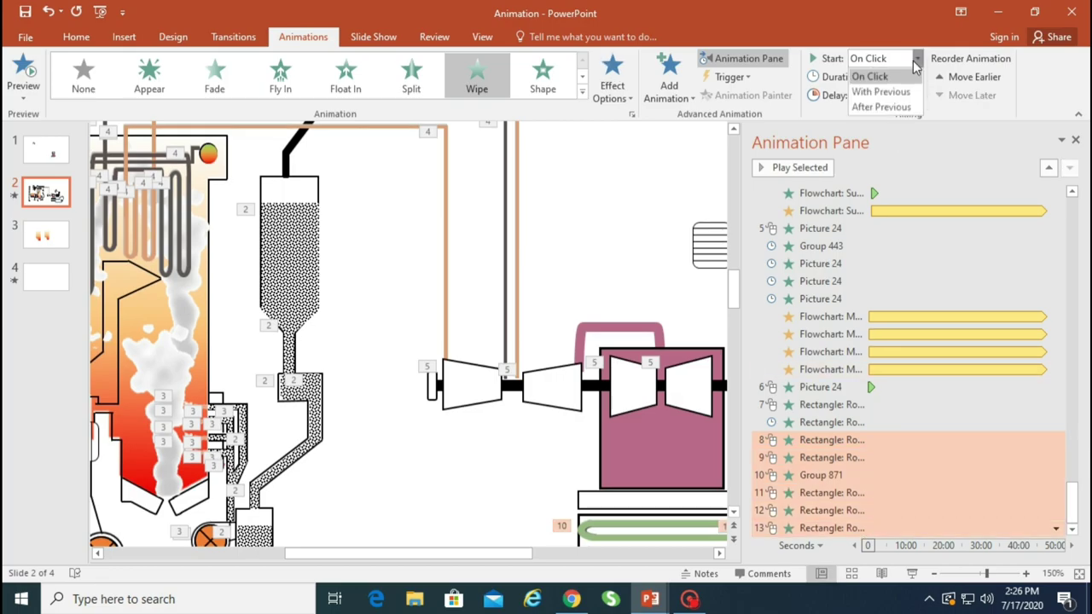
left_click(911, 573)
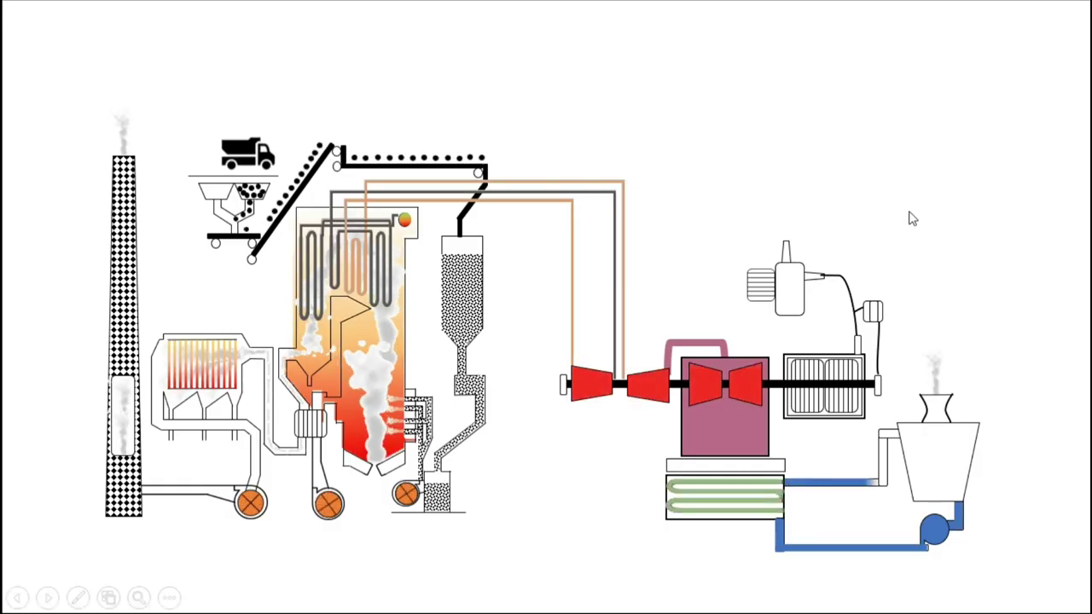
key("Escape")
Move the second-to-last pipe Wipe to the end of the animation order and preview the slide show.
left_click(918, 478)
left_click_drag(539, 554, 674, 556)
left_click(544, 309)
left_click(836, 513)
left_click_drag(838, 510, 843, 536)
left_click(912, 574)
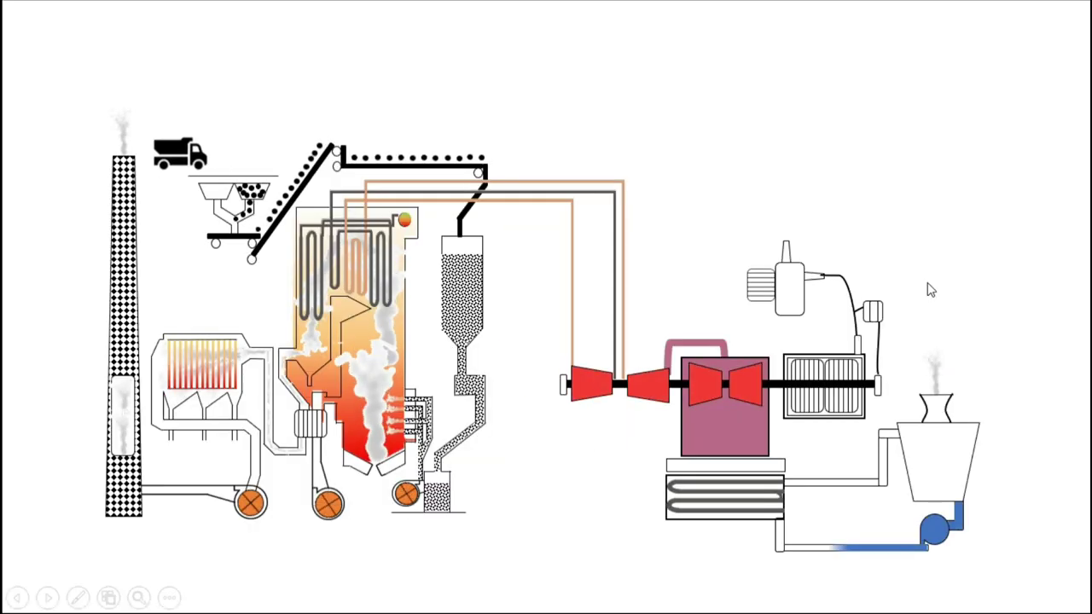
key("Escape")
Set the first cooling-water pipe Wipe to start After Previous and preview the slide show.
right_click(884, 402)
left_click(982, 458)
left_click(912, 574)
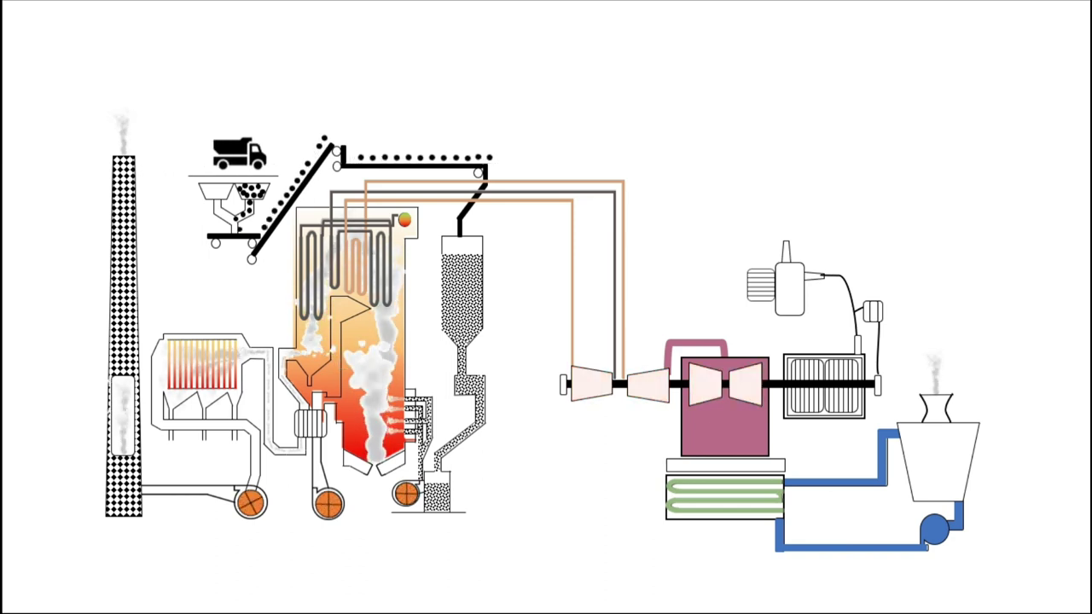
key("Escape")
Select all the winding shapes inside the generator and apply the Appear animation to them.
left_click_drag(518, 561, 662, 561)
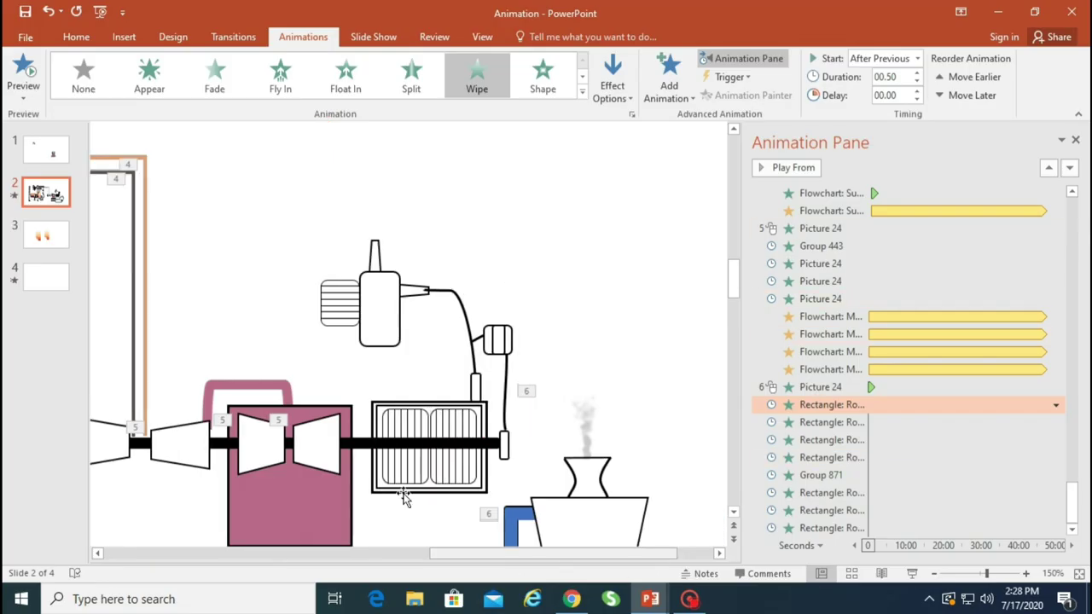
left_click(415, 480)
left_click_drag(379, 380, 480, 505)
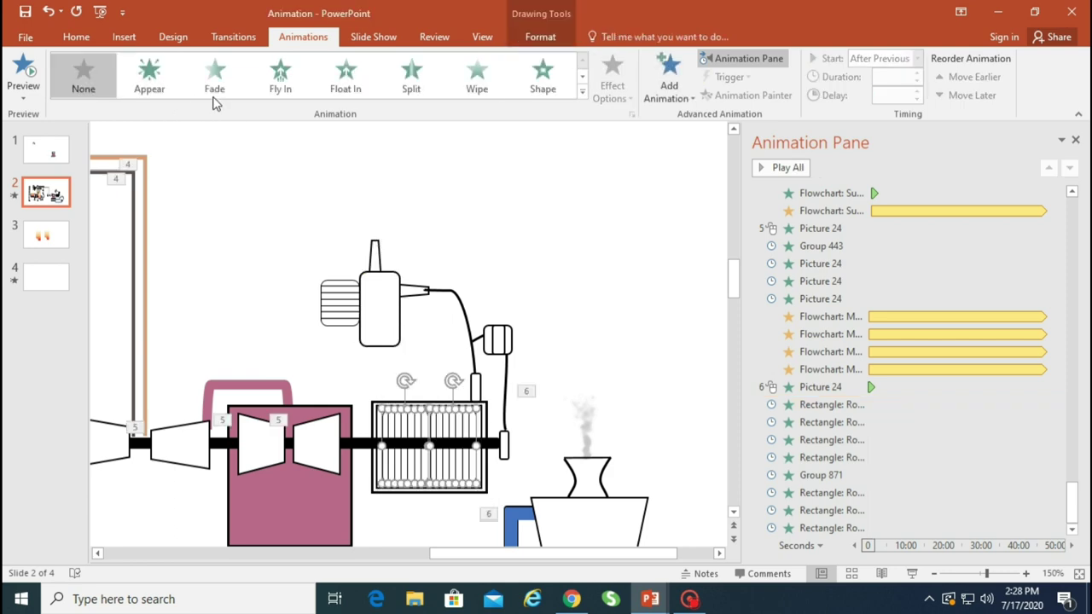
left_click(149, 75)
left_click(631, 113)
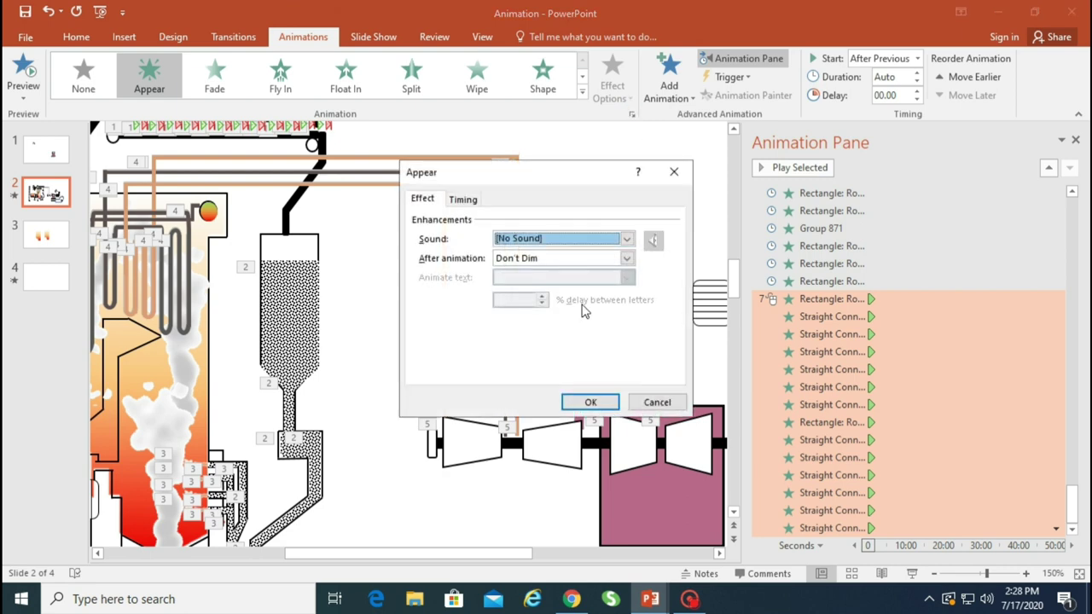
left_click(489, 201)
left_click(674, 173)
Change the animation of the generator's winding shapes to the Pulse emphasis effect.
scroll(602, 562, "right", 5)
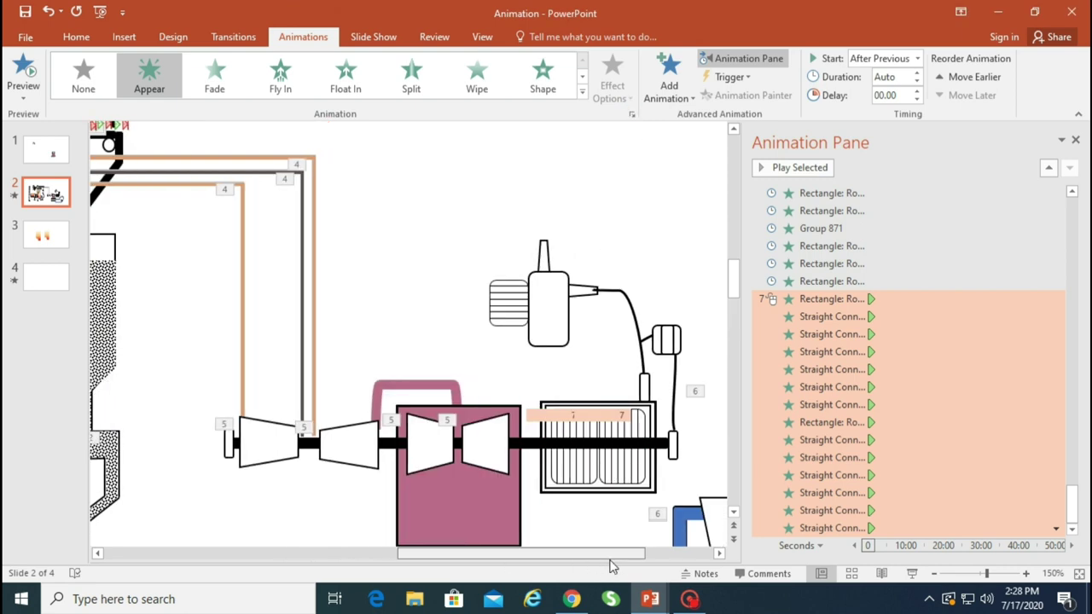
left_click(582, 81)
left_click(582, 81)
left_click(582, 60)
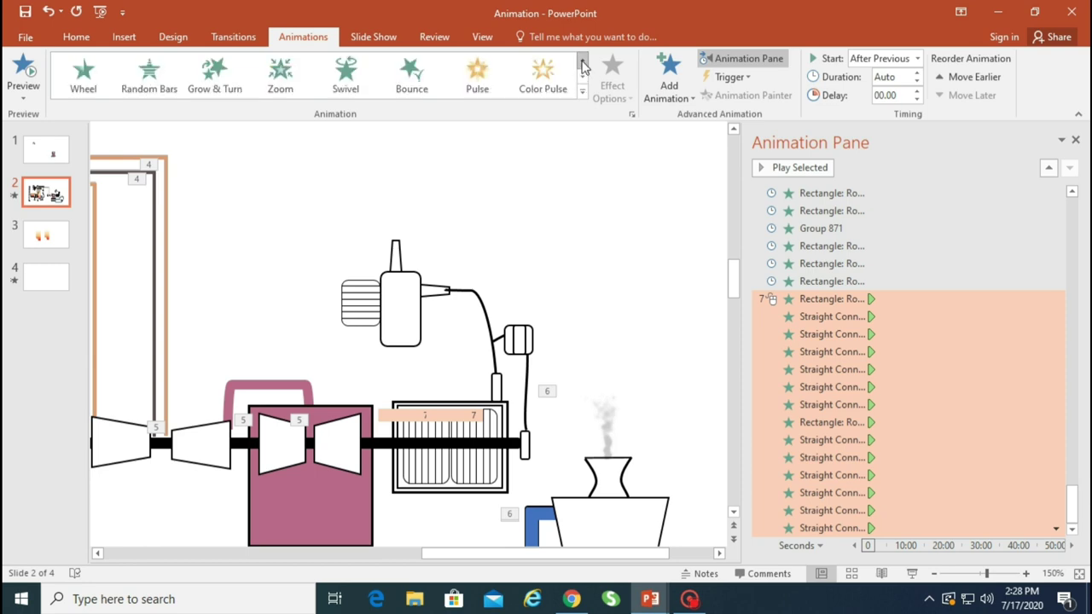
left_click(476, 75)
scroll(472, 563, "left", 5)
left_click_drag(469, 558, 579, 555)
scroll(630, 321, "down", 5)
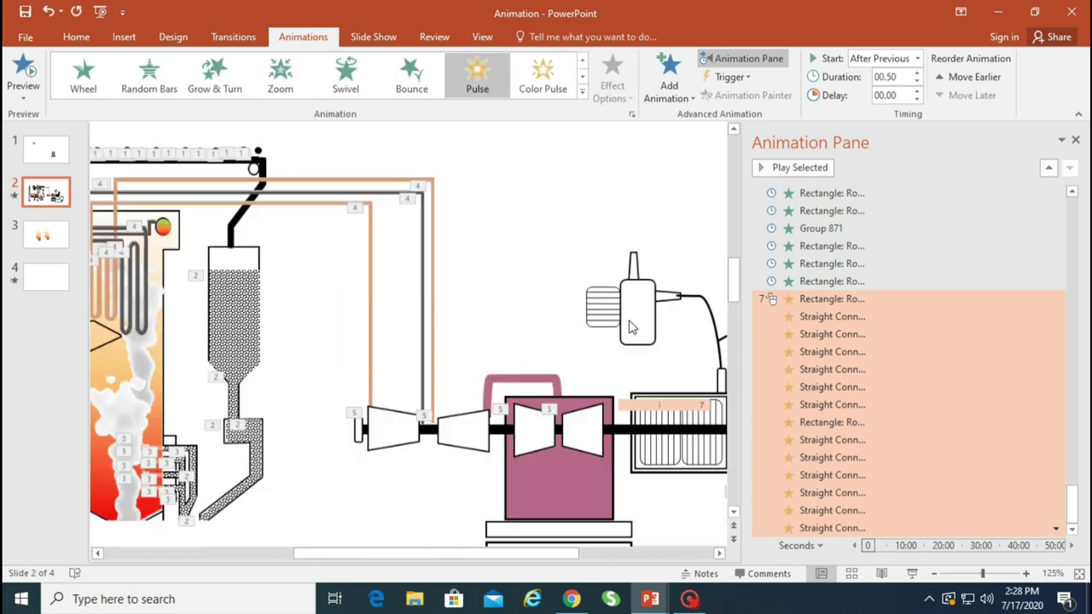
left_click(719, 553)
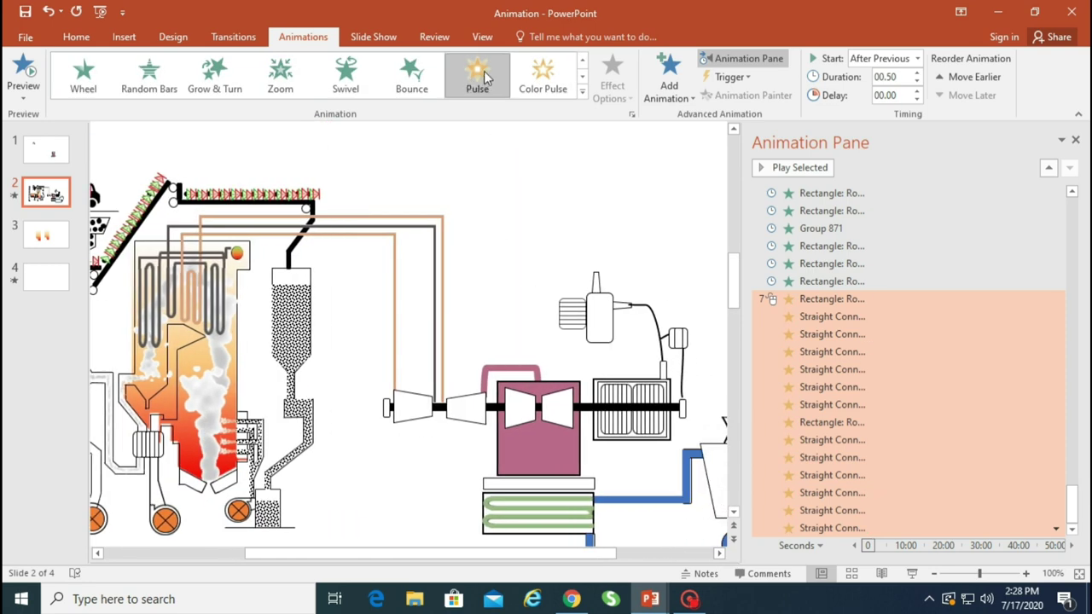
left_click(477, 75)
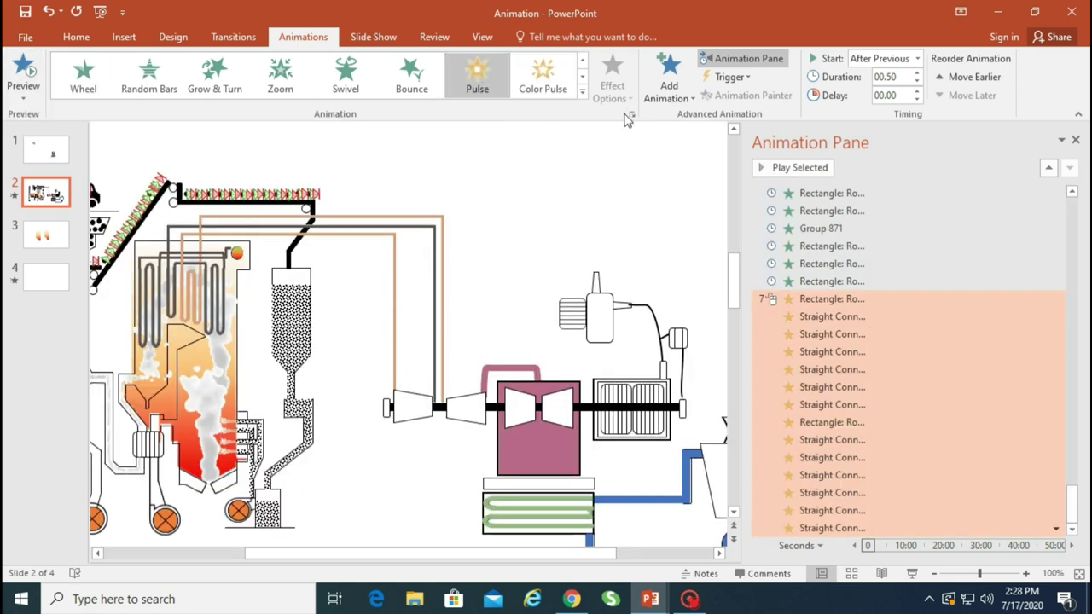
Set the Pulse of the generator windings to repeat continuously in its timing options.
left_click(631, 114)
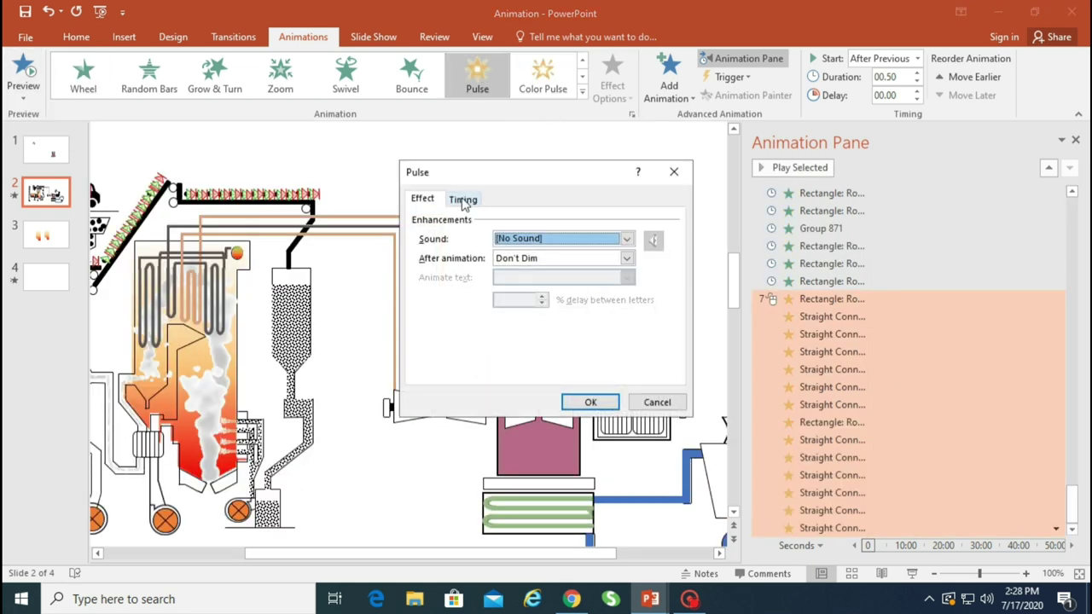
left_click(463, 199)
left_click(566, 280)
left_click(499, 367)
left_click(590, 402)
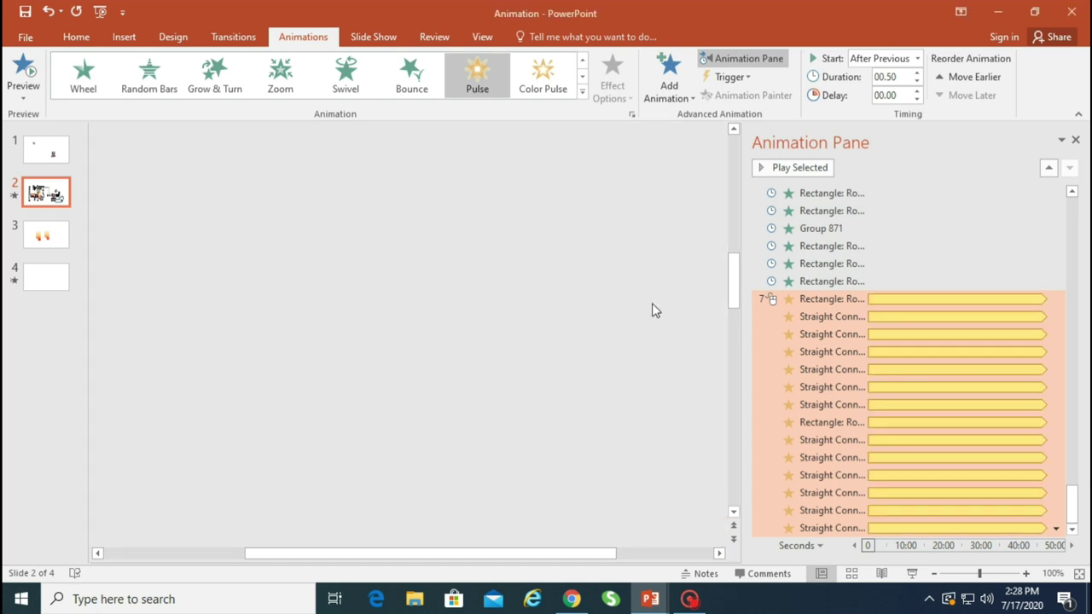
Duplicate the transformer body shape, align the copy over the original and fill it light blue.
left_click(605, 324)
scroll(611, 330, "up", 5)
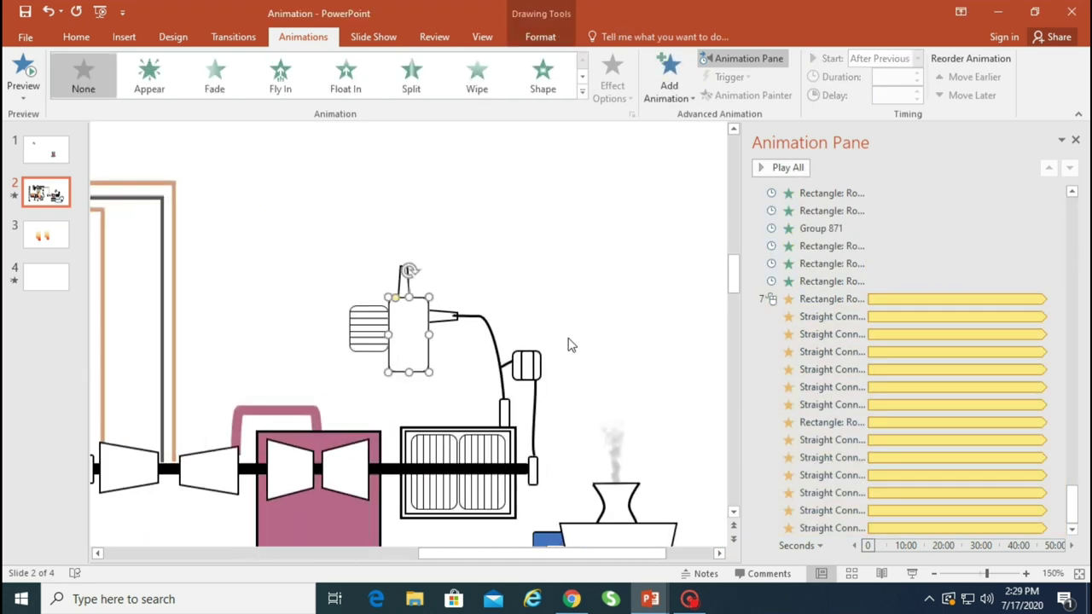
key("ctrl+v")
left_click_drag(448, 376, 430, 355)
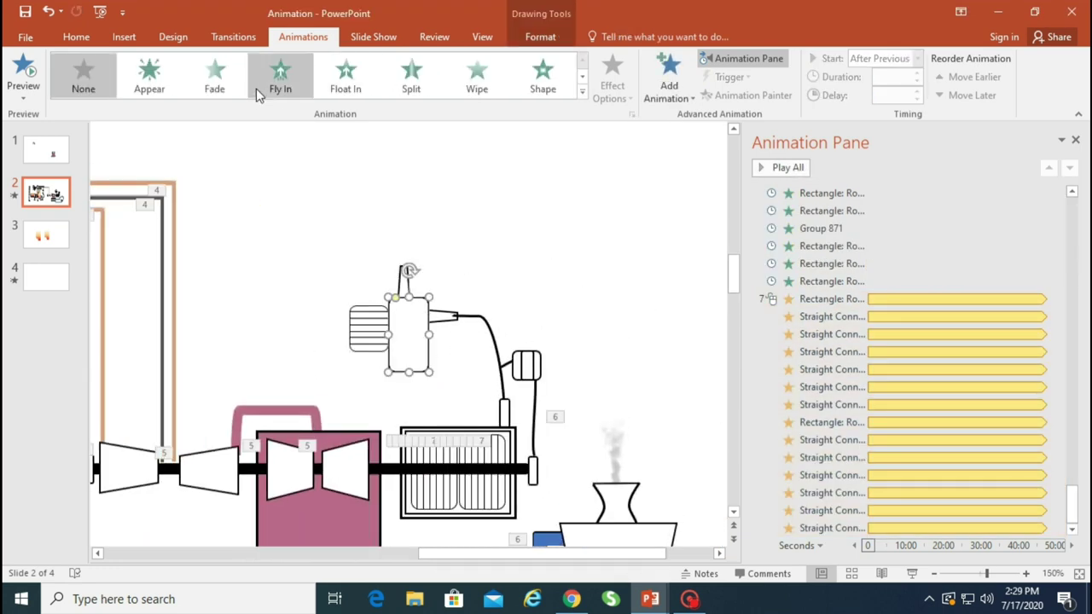
left_click(540, 37)
left_click(401, 58)
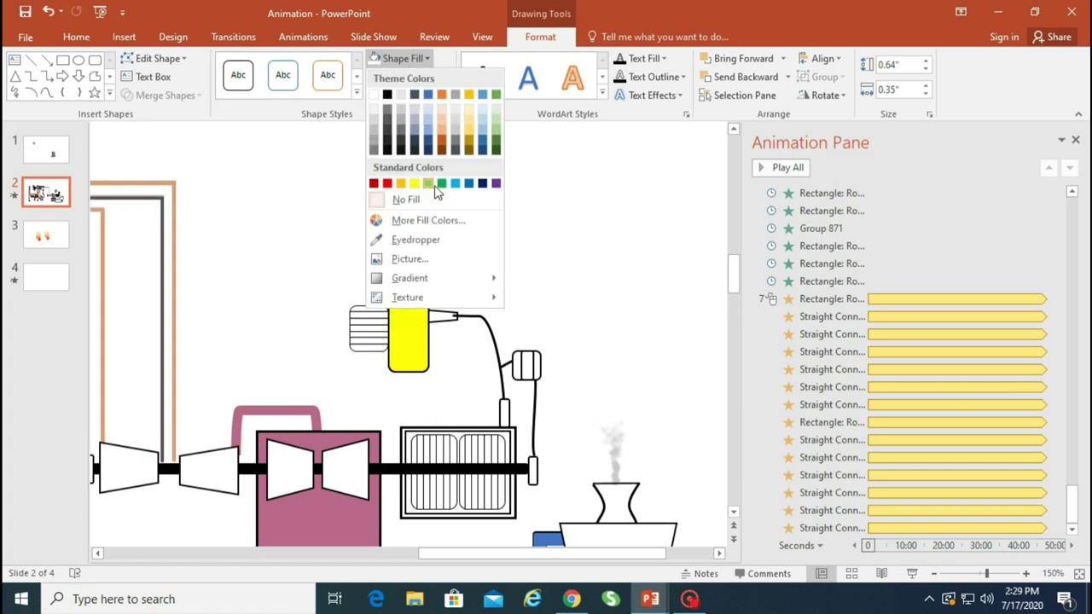
left_click(456, 183)
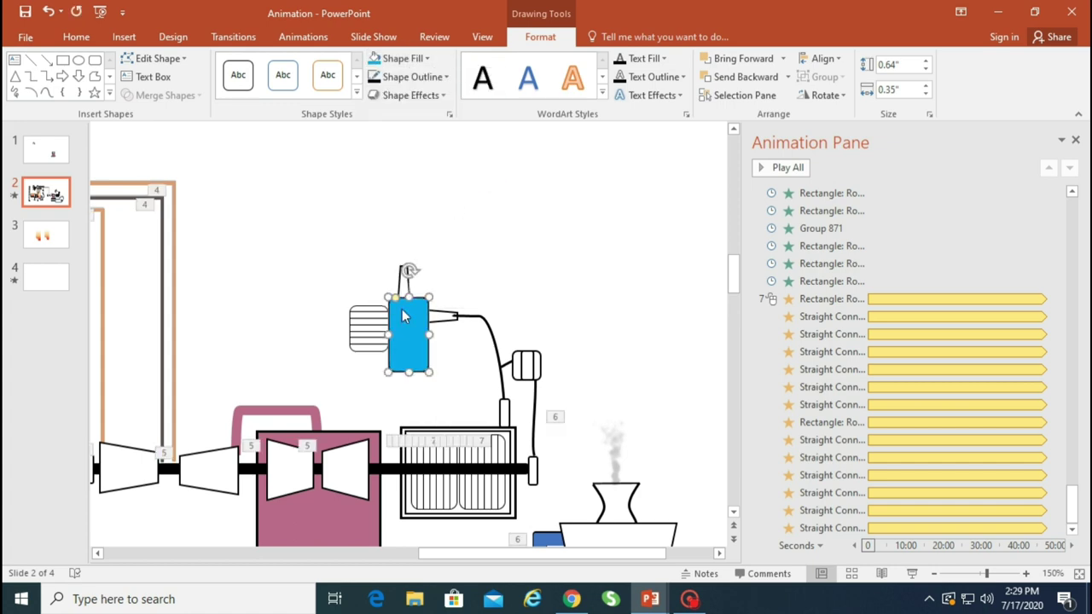
Apply a repeating Wipe animation to the blue transformer shape with a duration of 1 second (Fast).
left_click(233, 37)
left_click(303, 37)
left_click(477, 77)
left_click(612, 86)
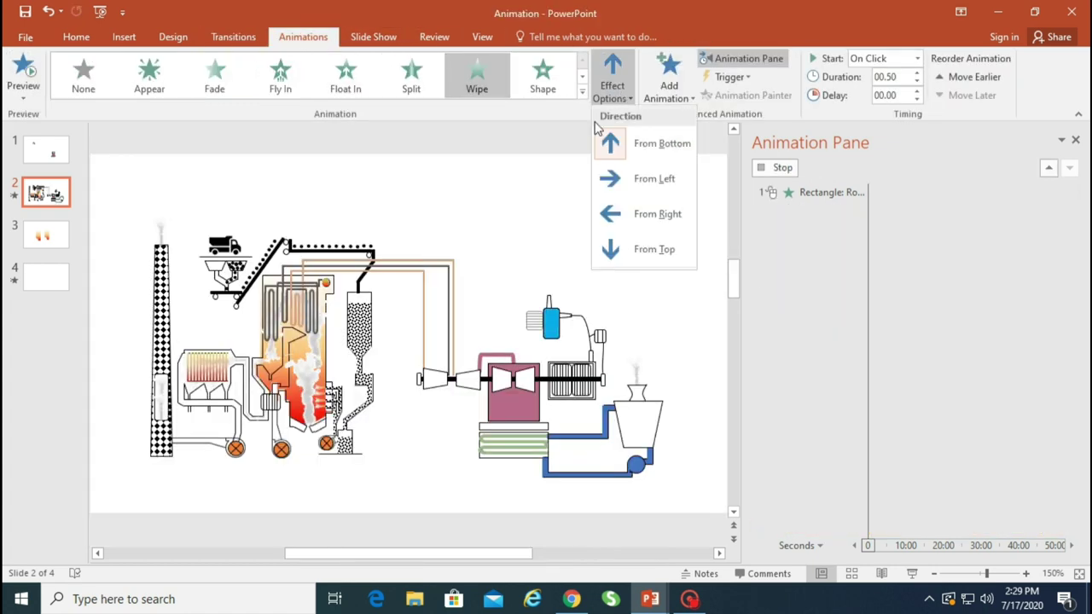
left_click(631, 113)
left_click(462, 199)
left_click(566, 260)
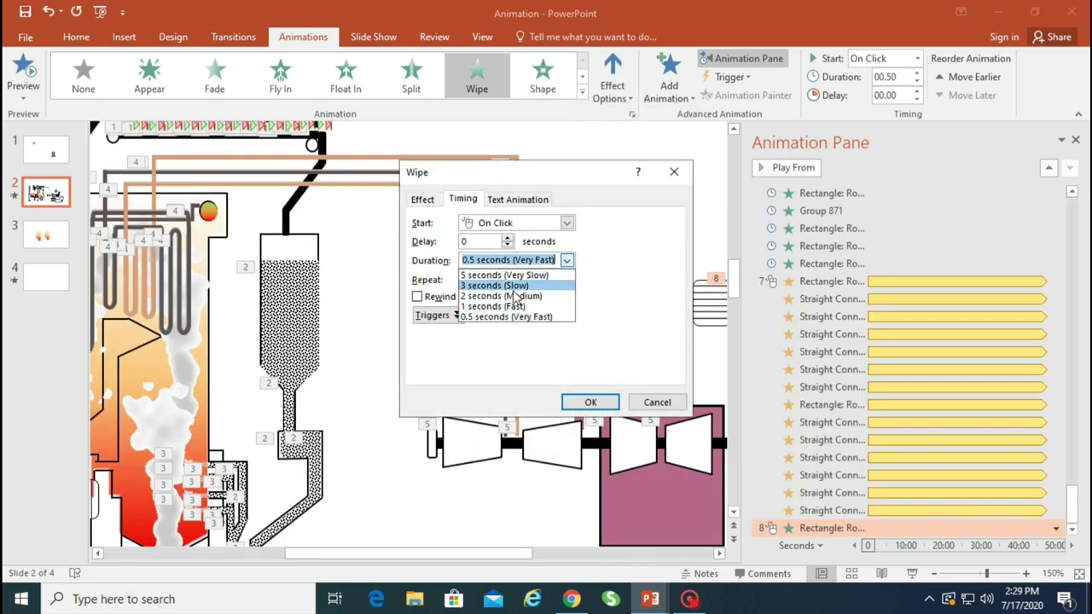
left_click(493, 306)
left_click(565, 280)
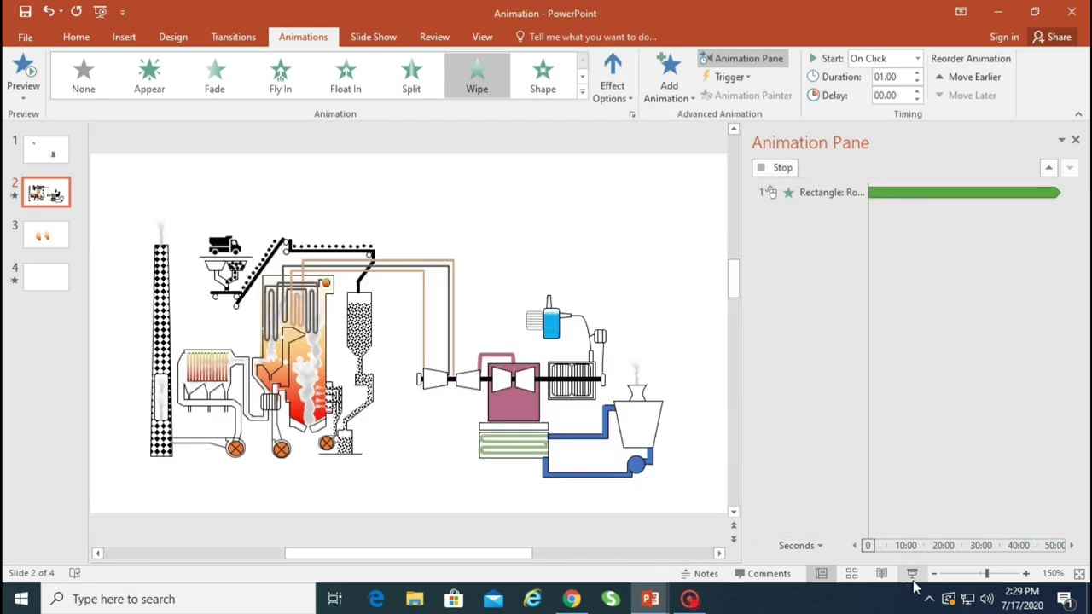
Move the transformer Wipe up in the animation order to directly after the turbine pulses and preview the slide show.
left_click(912, 574)
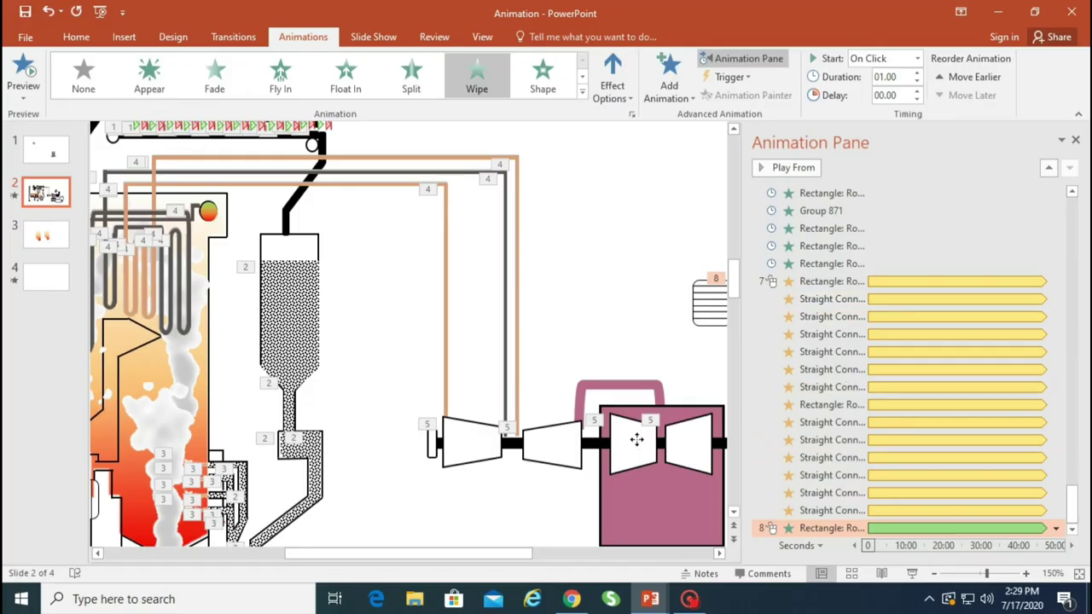
left_click(637, 439)
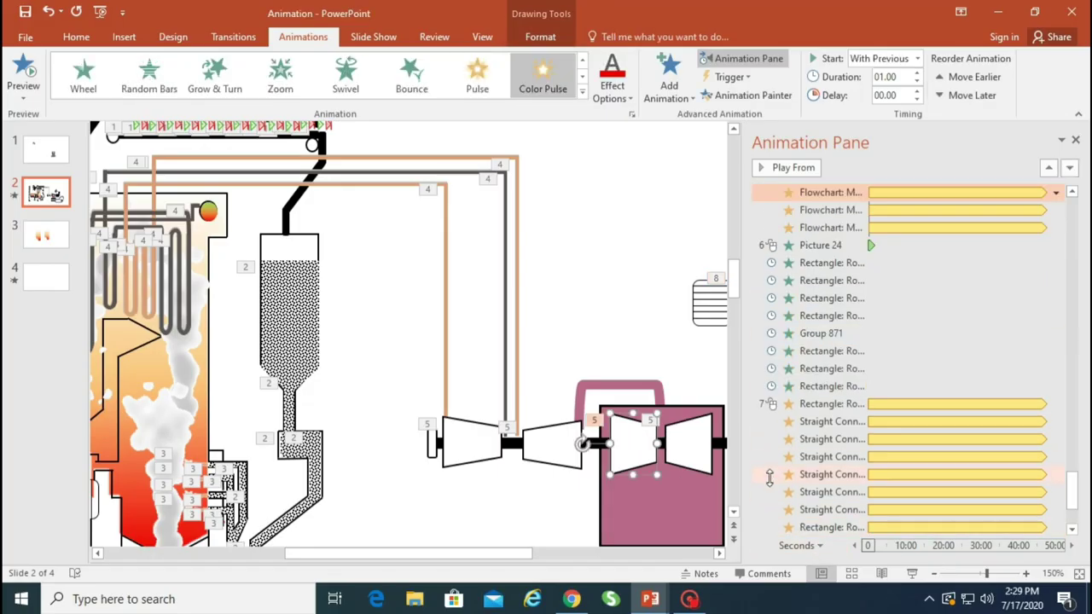
scroll(585, 332, "down", 5)
left_click(482, 260)
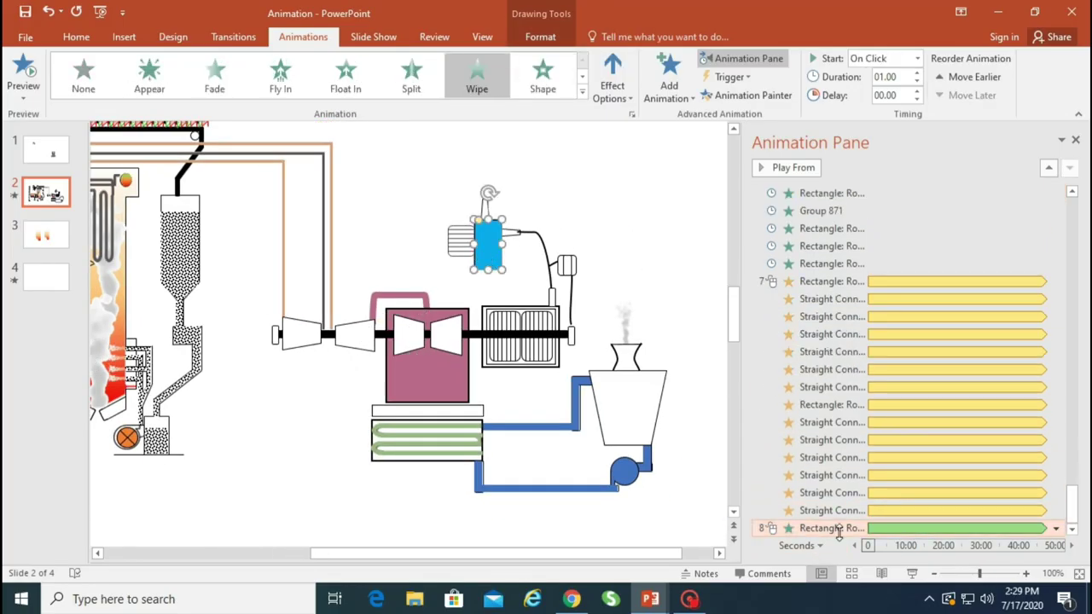
left_click_drag(859, 210, 861, 328)
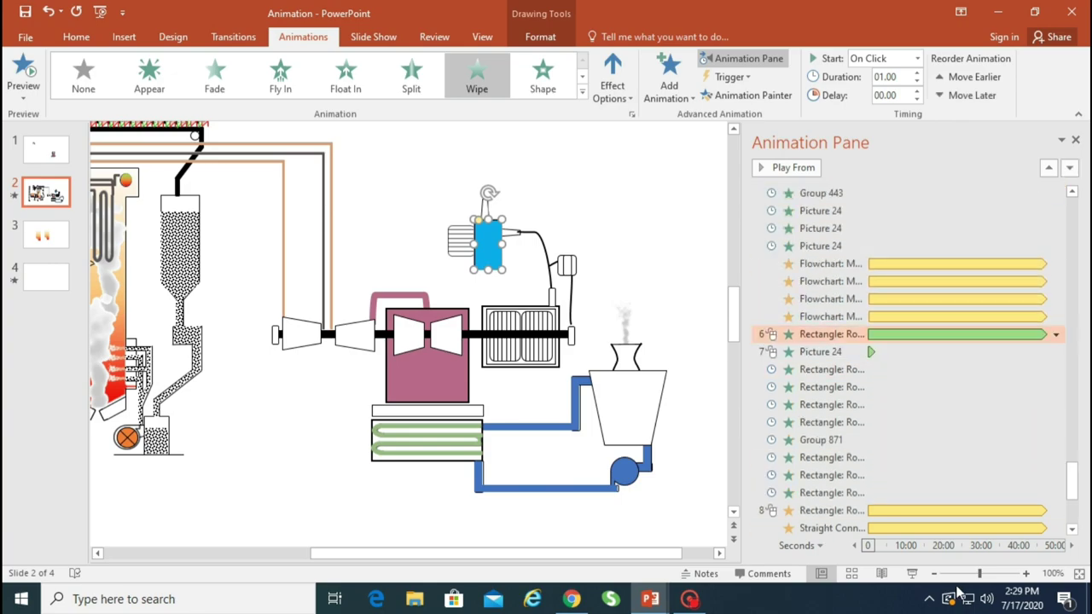
left_click(912, 574)
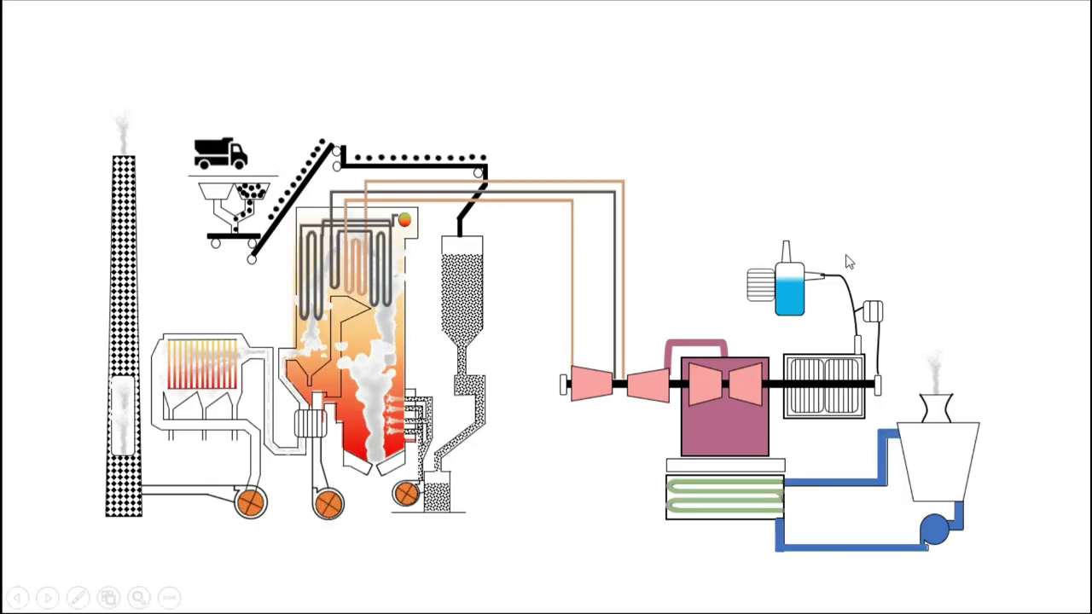
key("Escape")
Switch the transformer shape from a solid fill to a pattern fill with a dark blue foreground.
left_click(539, 39)
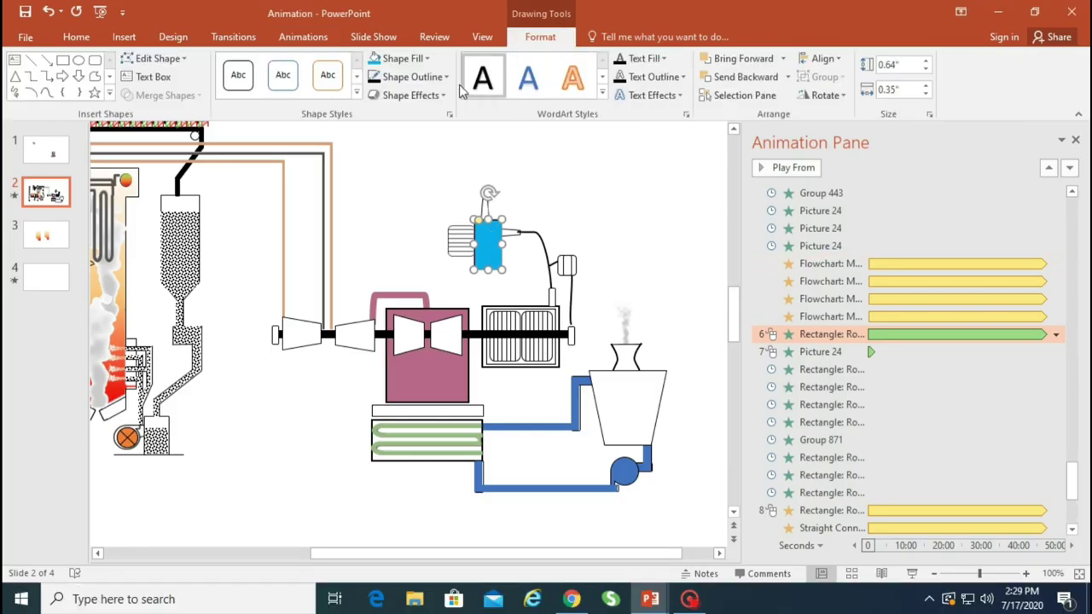
left_click(448, 114)
left_click(1075, 139)
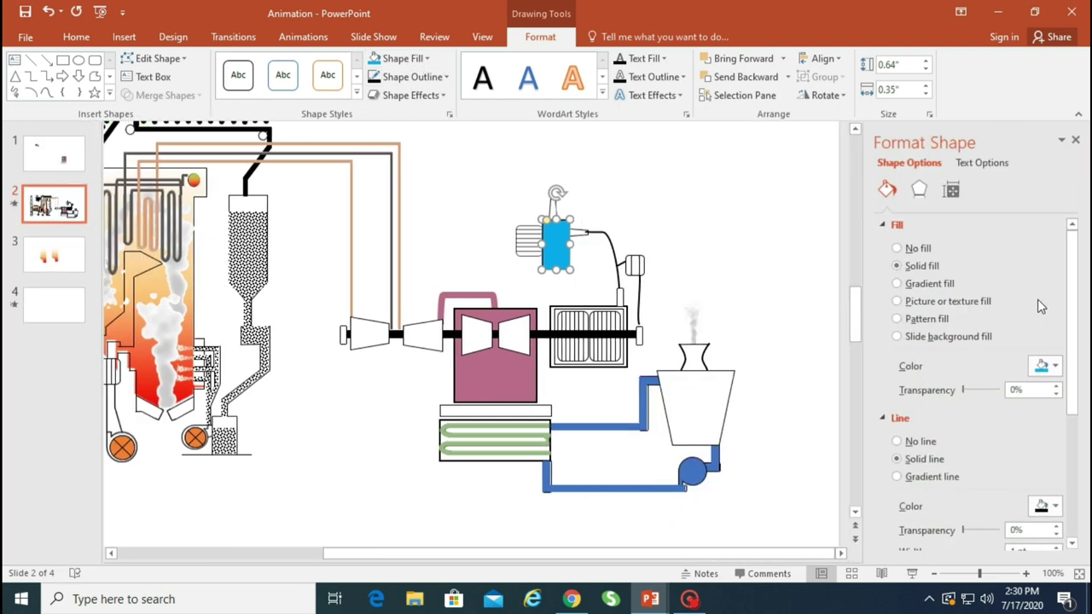
left_click(926, 319)
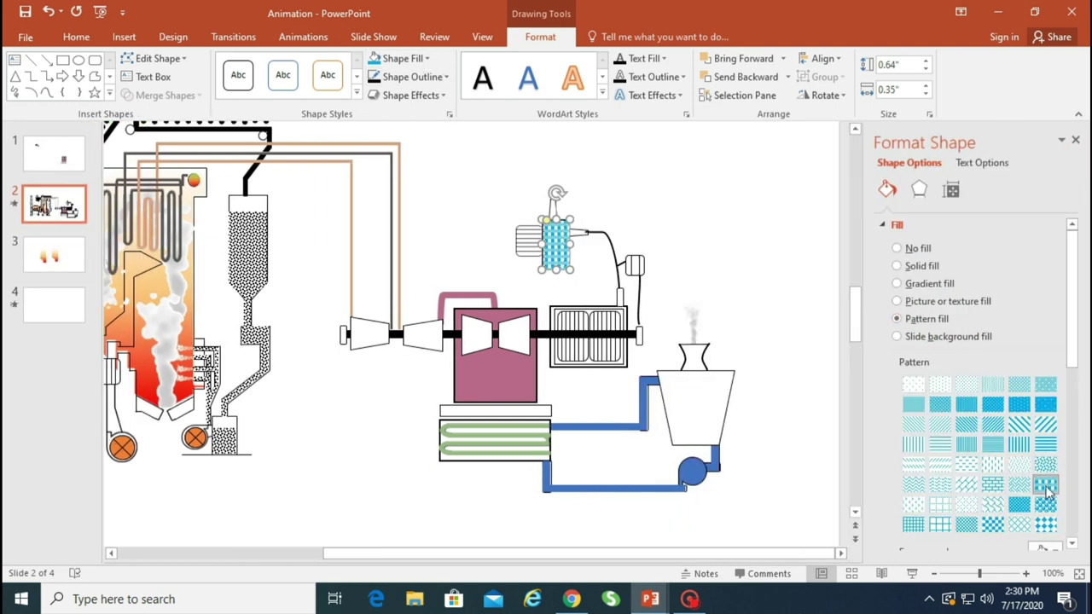
scroll(1062, 452, "down", 2)
left_click(1051, 476)
left_click(1069, 425)
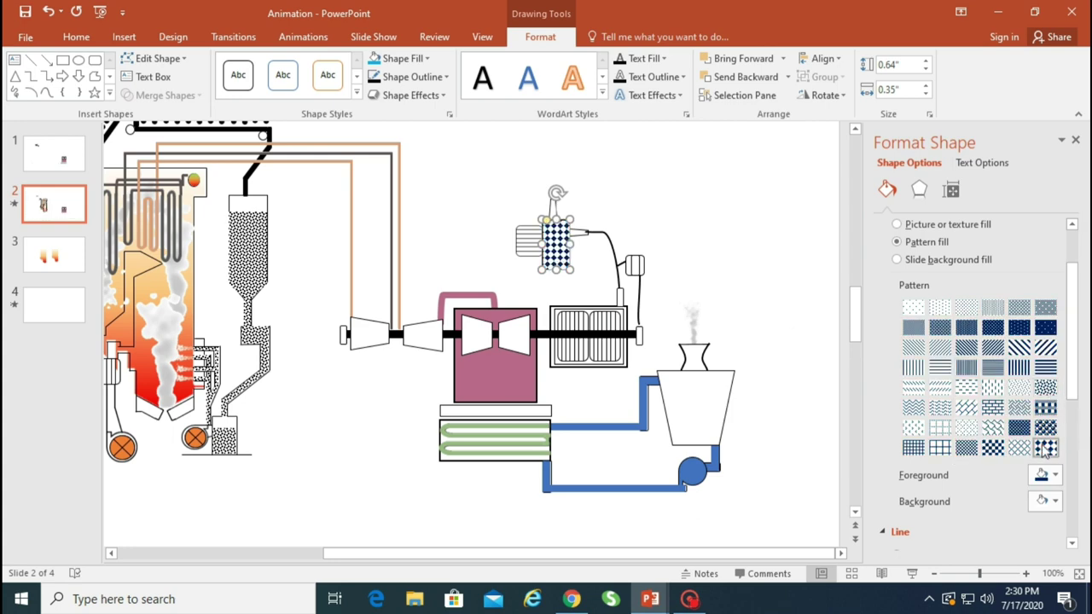
Change the transformer's fill pattern to diagonal stripes with a dark grey foreground.
left_click(1049, 475)
left_click(961, 391)
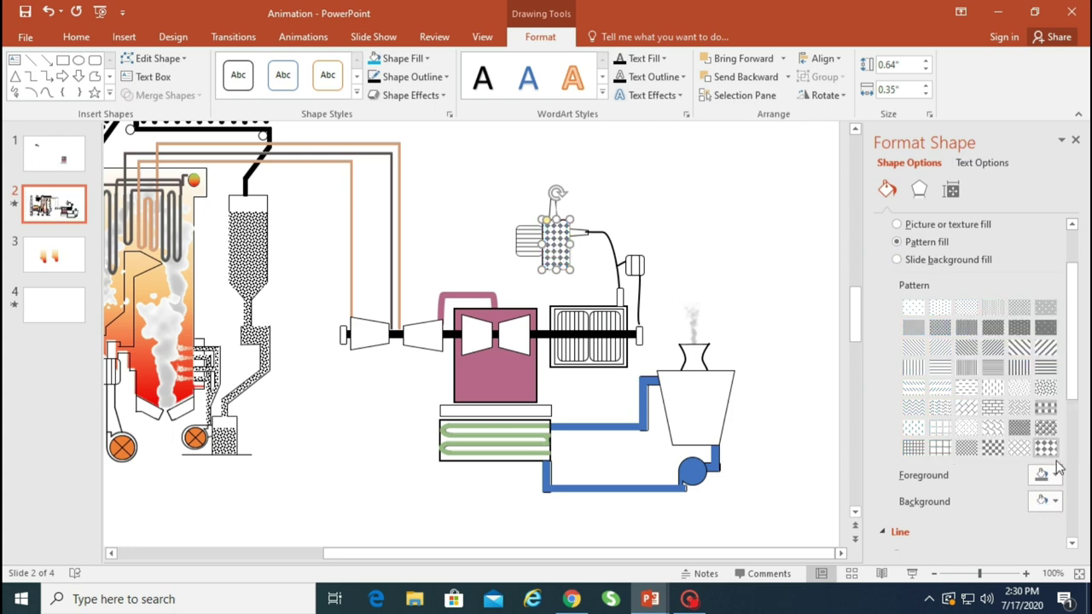
left_click(1051, 475)
left_click(973, 359)
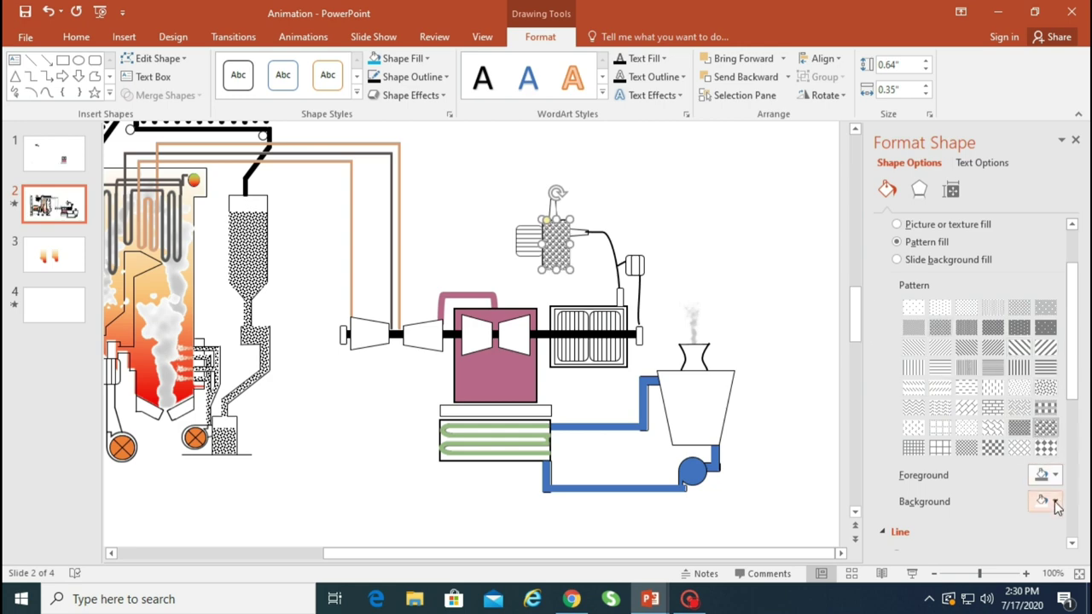
key("Escape")
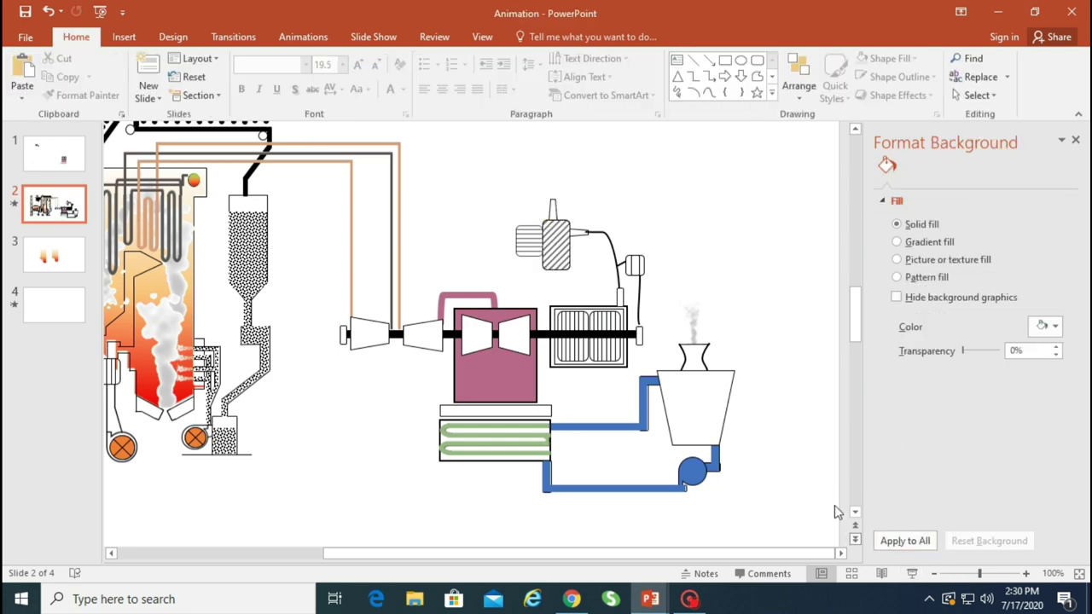
left_click(1075, 139)
Examine the narrow heater box above the condenser and its connected green piping on slide 1.
scroll(926, 204, "down", 3)
scroll(909, 341, "up", 5)
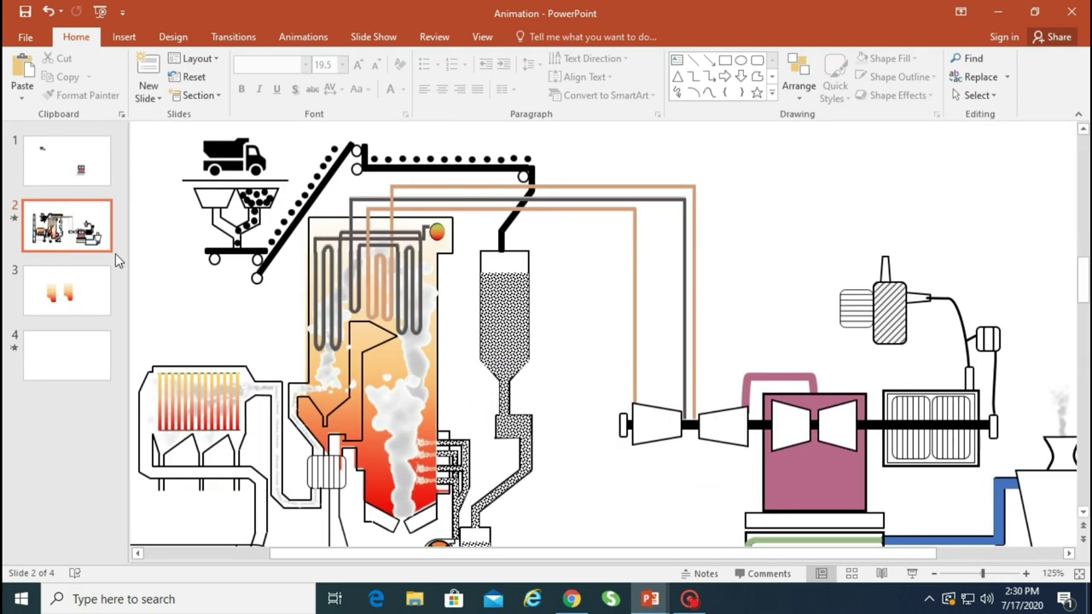
left_click(67, 162)
scroll(569, 355, "down", 2, "ctrl")
scroll(698, 504, "down", 1)
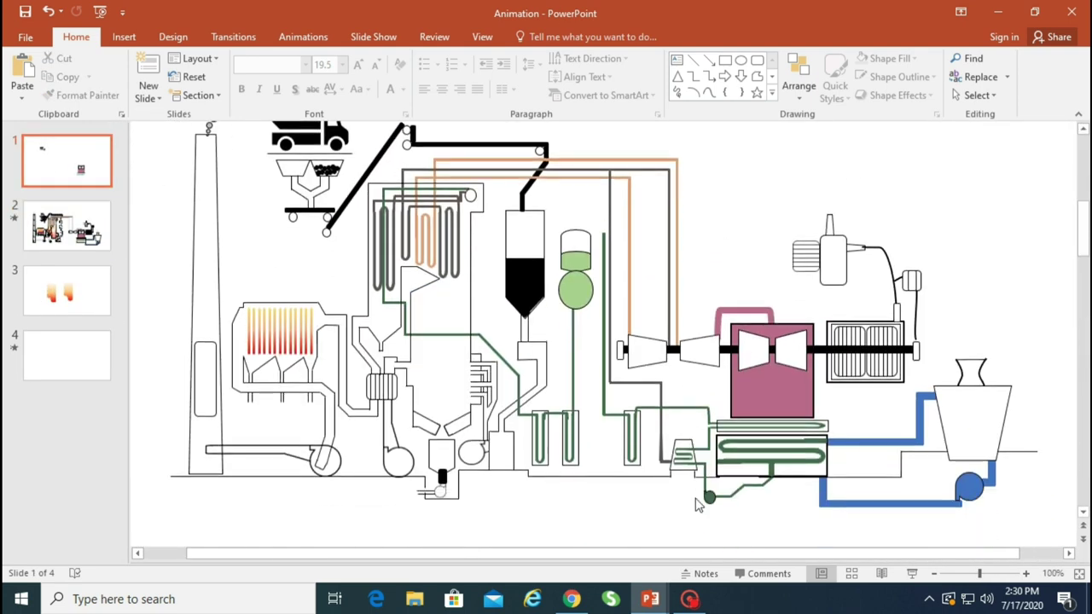
left_click(764, 493)
left_click(778, 505)
left_click(826, 424)
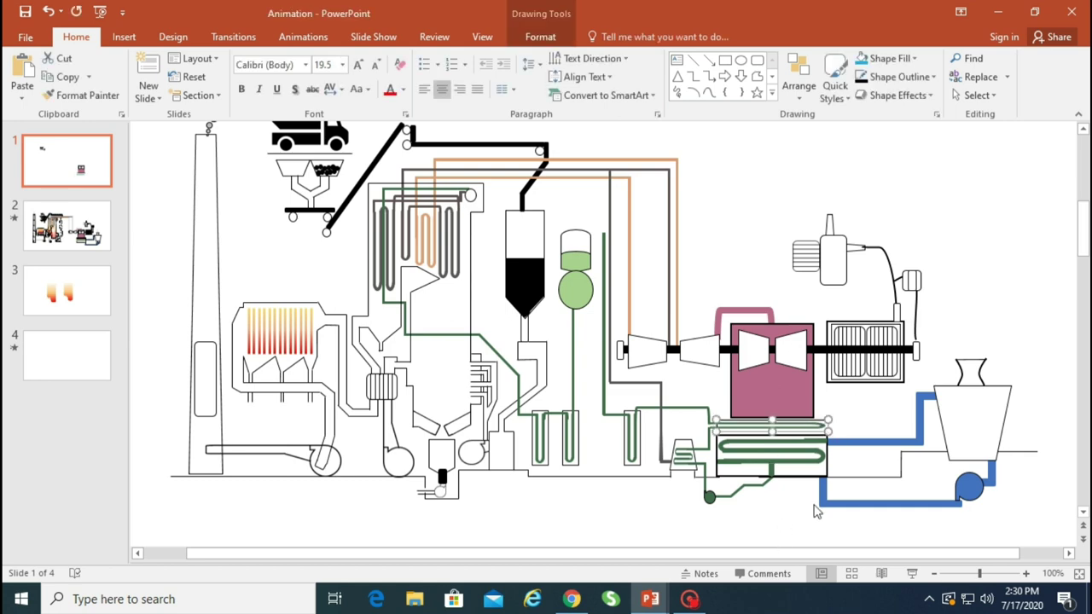
Duplicate the green condenser coil on slide 2 and place the copy in the narrow box above the condenser.
left_click(67, 226)
left_click(767, 457)
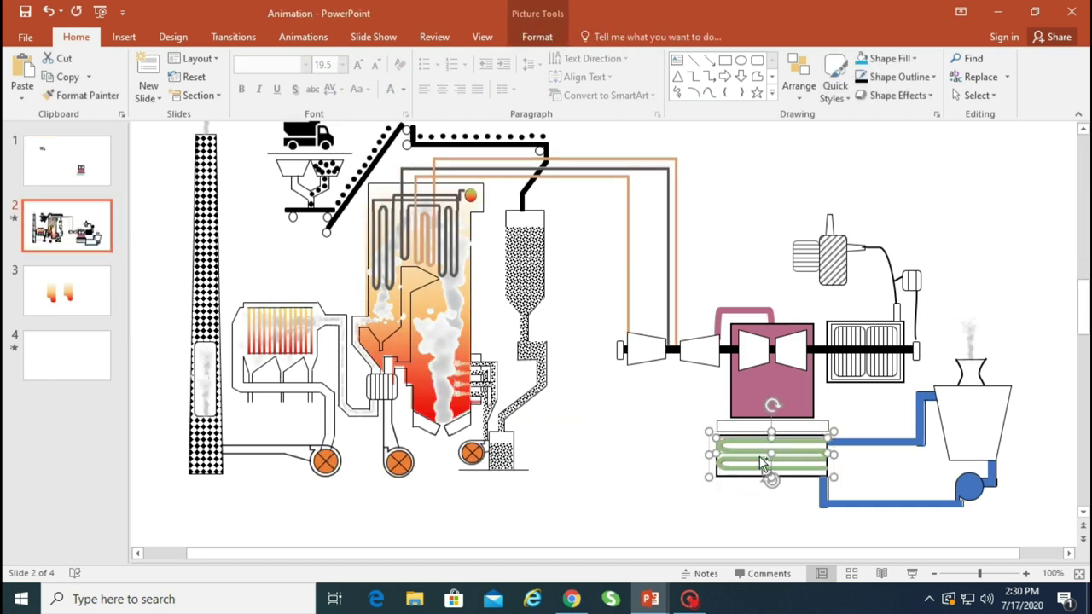
key("ctrl+v")
left_click_drag(844, 453, 814, 421)
scroll(815, 422, "up", 10)
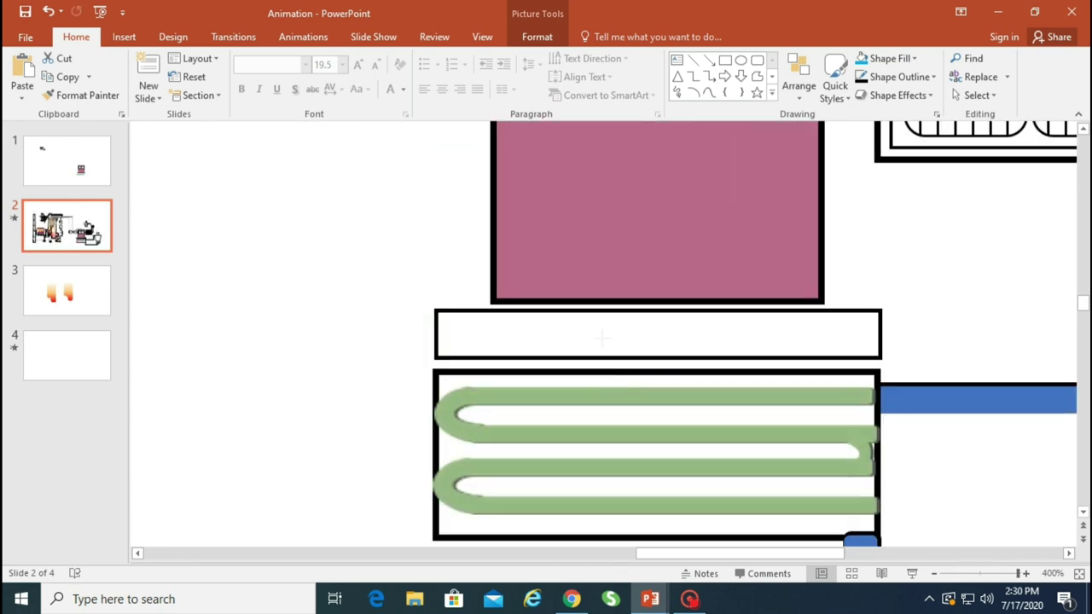
left_click_drag(604, 364, 604, 348)
left_click_drag(383, 325, 443, 325)
Flip the copied coil horizontally and resize it to 0.12" high by 1.36" wide inside the narrow box.
left_click(536, 36)
left_click(857, 94)
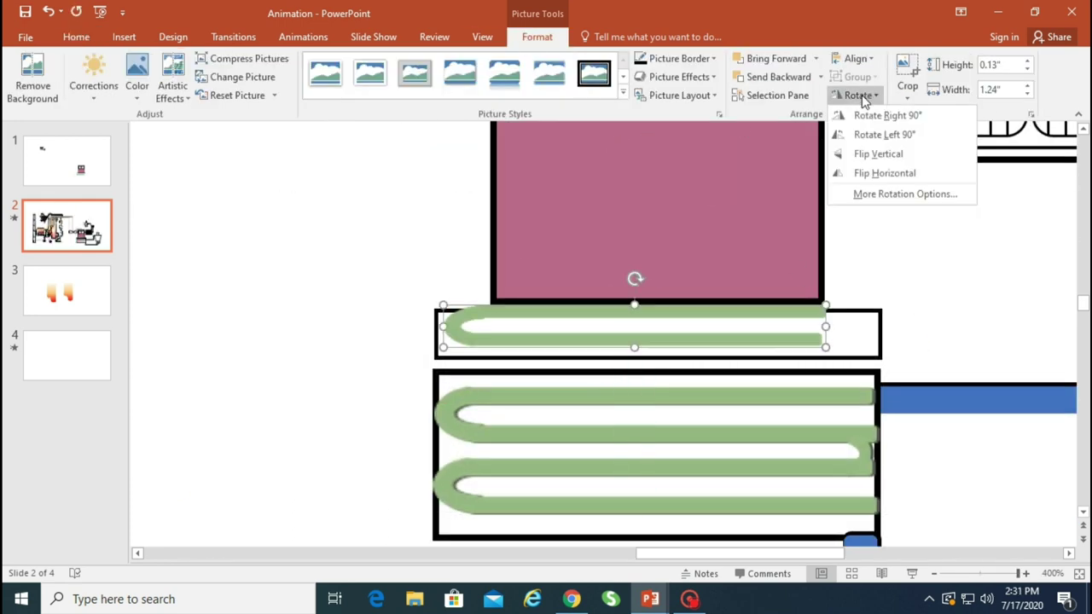
left_click(889, 173)
left_click_drag(819, 321, 856, 335)
left_click(912, 70)
left_click_drag(646, 356, 686, 343)
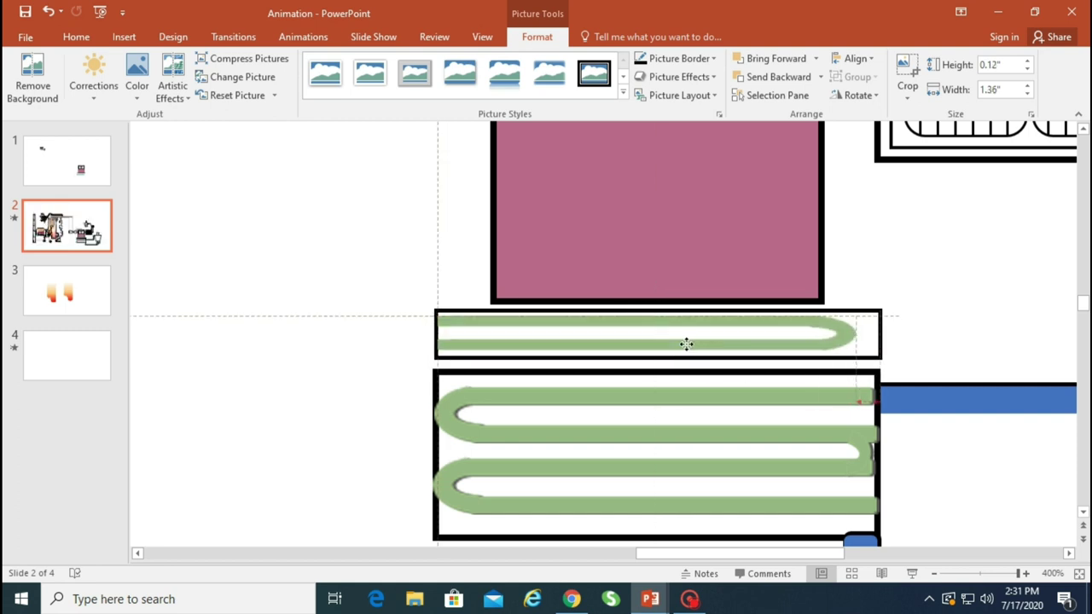
Duplicate the flipped coil, recolor one coil dark grey and stack it beneath the green one in the narrow box.
key("ctrl+v")
left_click(137, 95)
left_click(284, 247)
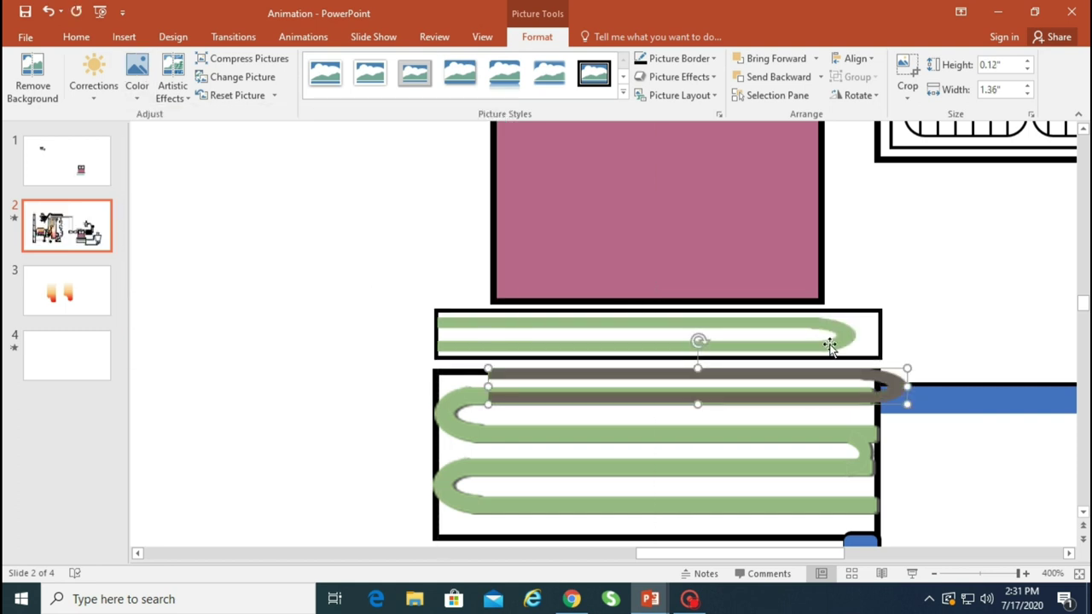
left_click_drag(831, 346, 710, 277)
left_click_drag(885, 375, 832, 324)
left_click_drag(709, 280, 831, 346)
right_click(435, 311)
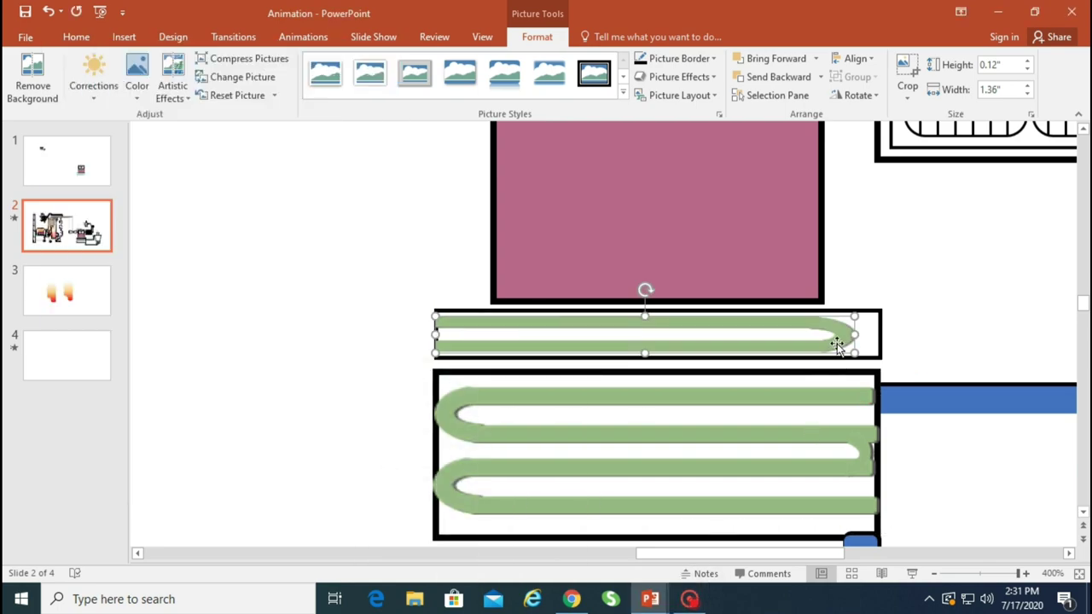
Apply a Wipe animation with the From Right direction to the green coil in the narrow box.
scroll(859, 335, "down", 5)
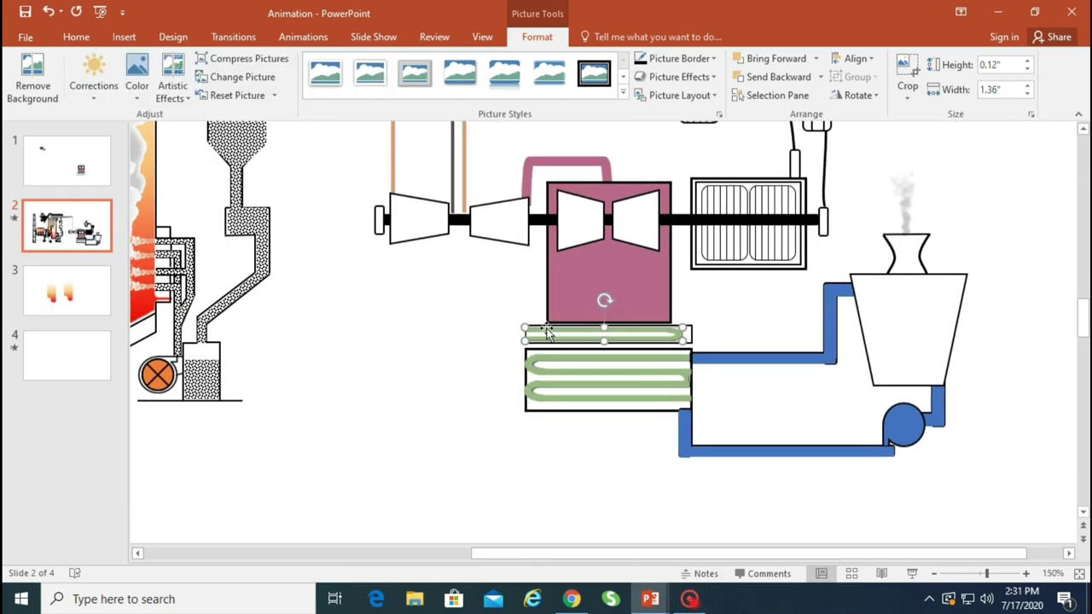
left_click(302, 36)
left_click(476, 77)
left_click(613, 85)
left_click(657, 214)
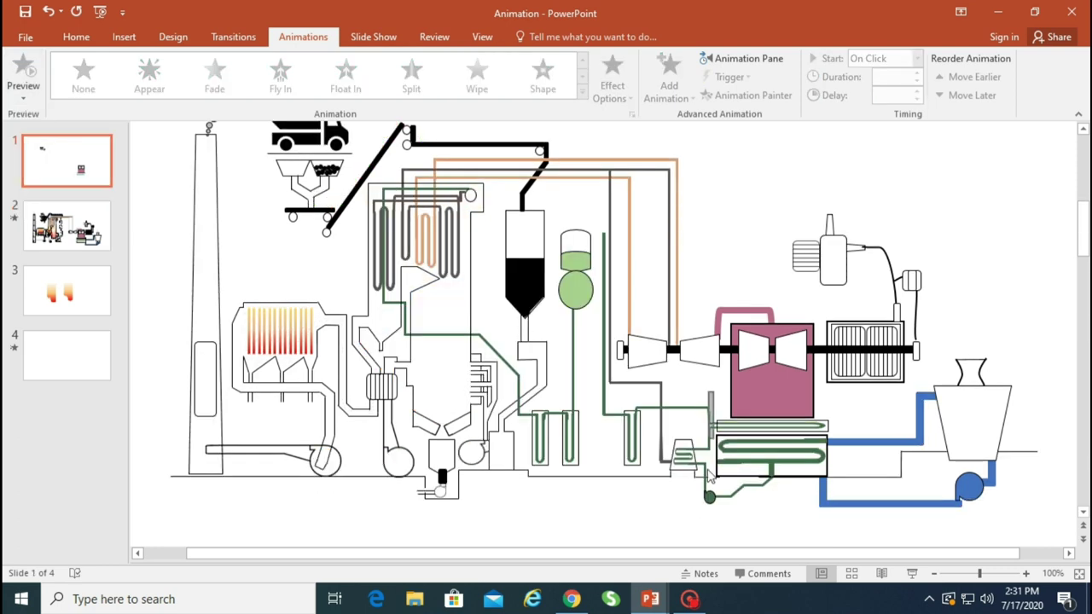
Copy the green feedwater piping, heaters, pump and storage tank from slide 1 and paste them into the diagram on slide 2.
left_click(707, 478)
scroll(723, 499, "up", 4, "ctrl")
scroll(383, 264, "up", 3)
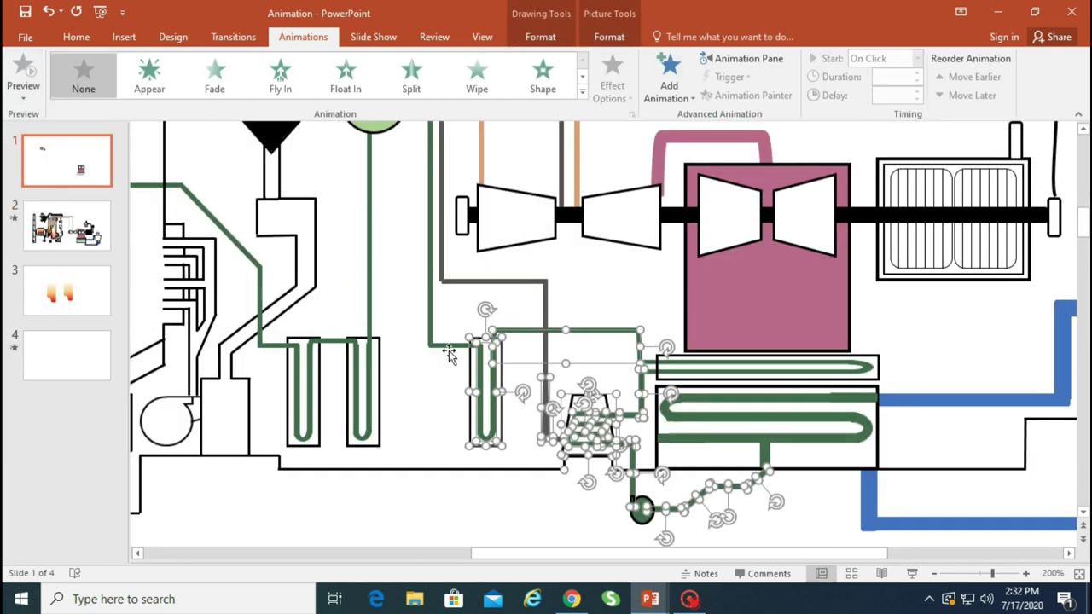
scroll(383, 265, "down", 5)
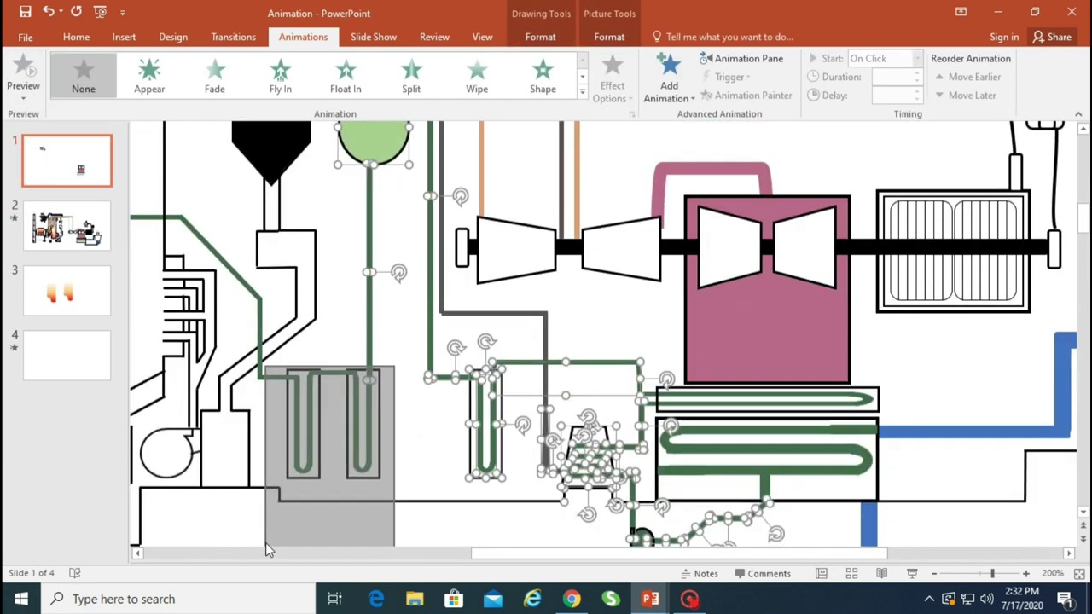
left_click_drag(494, 557, 411, 557)
scroll(293, 364, "up", 4)
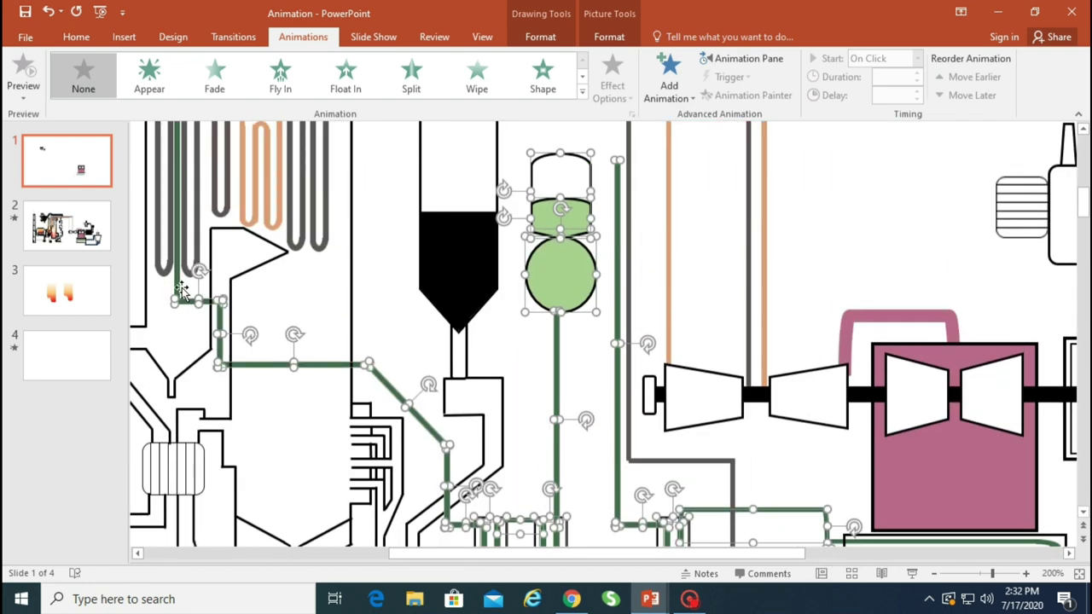
scroll(337, 331, "up", 3)
key("ctrl+c")
left_click(67, 226)
key("ctrl+v")
scroll(750, 372, "down", 4)
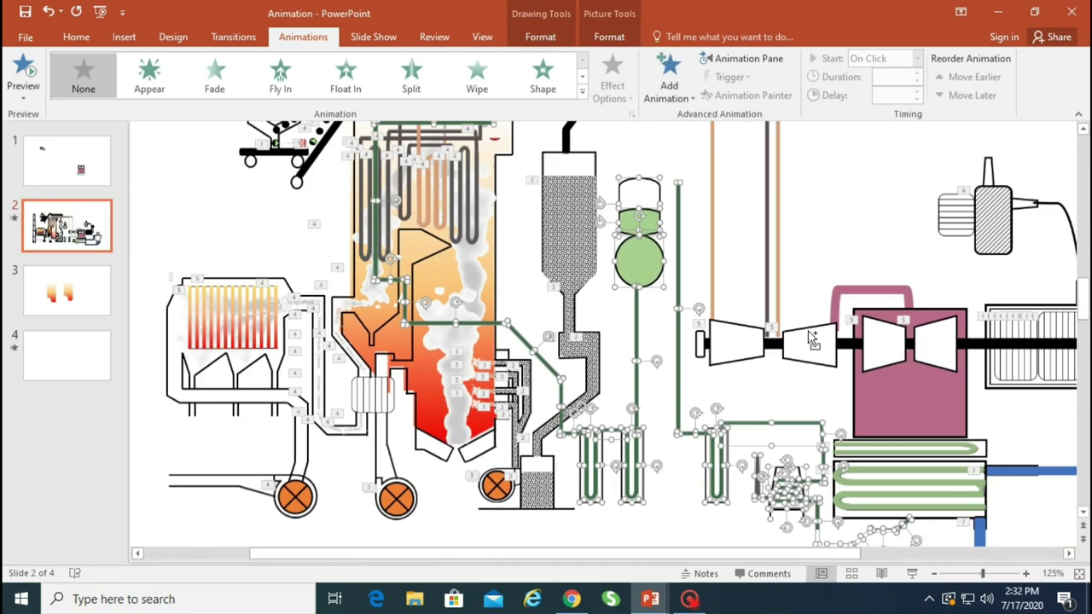
left_click(812, 242)
left_click(98, 172)
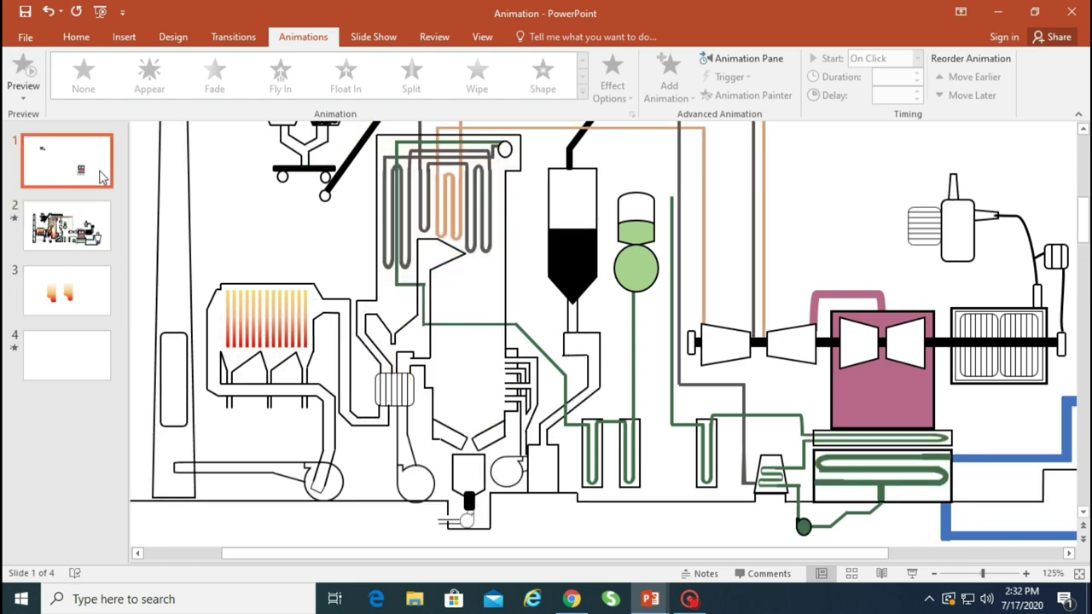
Apply a Wipe animation to the light green coil in the narrow box on slide 2 and recolor it dark green.
left_click(802, 436)
left_click(808, 433)
left_click(803, 435)
scroll(825, 452, "up", 8)
left_click(731, 374)
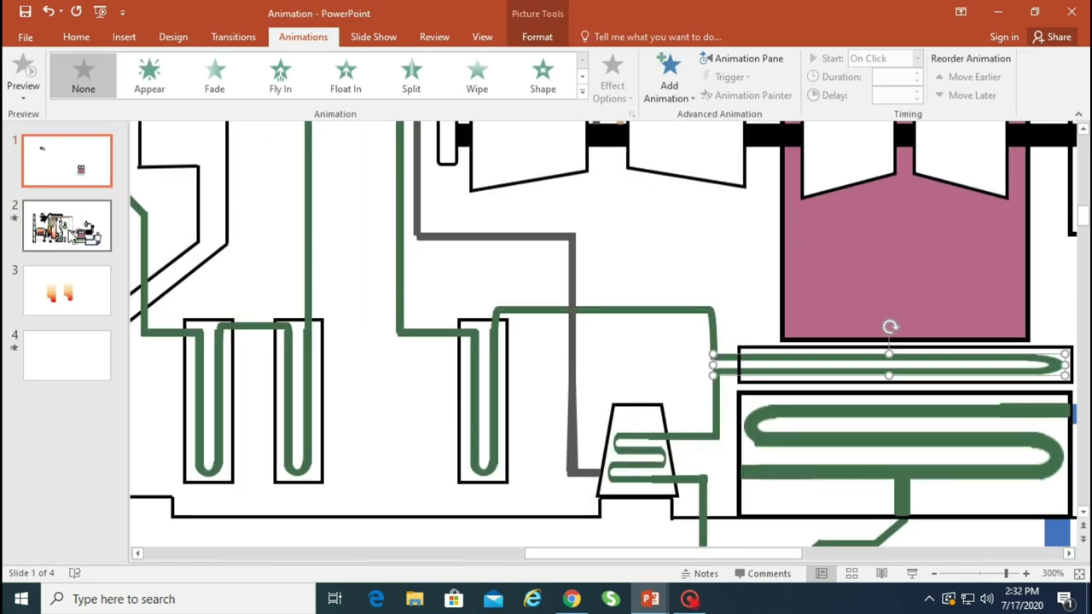
left_click(477, 75)
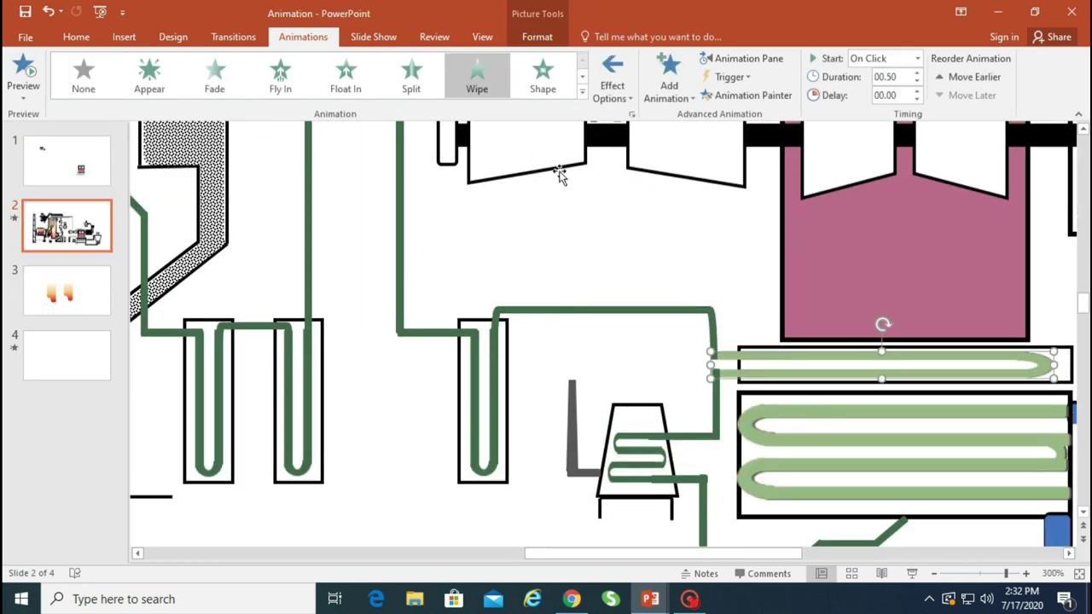
left_click(538, 37)
left_click(136, 86)
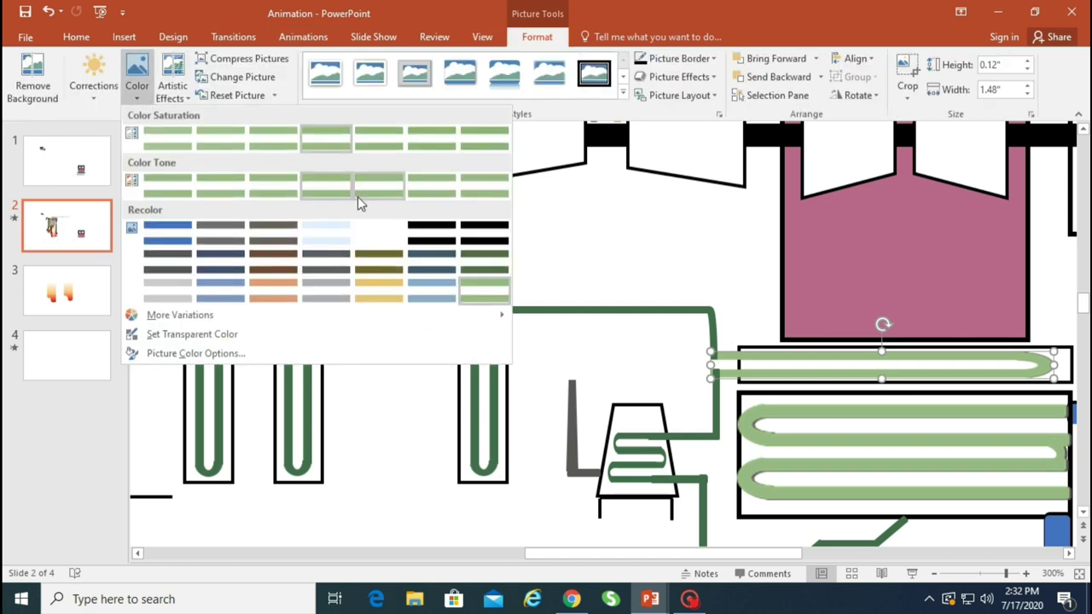
left_click(480, 265)
Apply a Wipe animation with the From Top direction to the short vertical pipe below the narrow coil, and turn off AutoPreview.
left_click(716, 400)
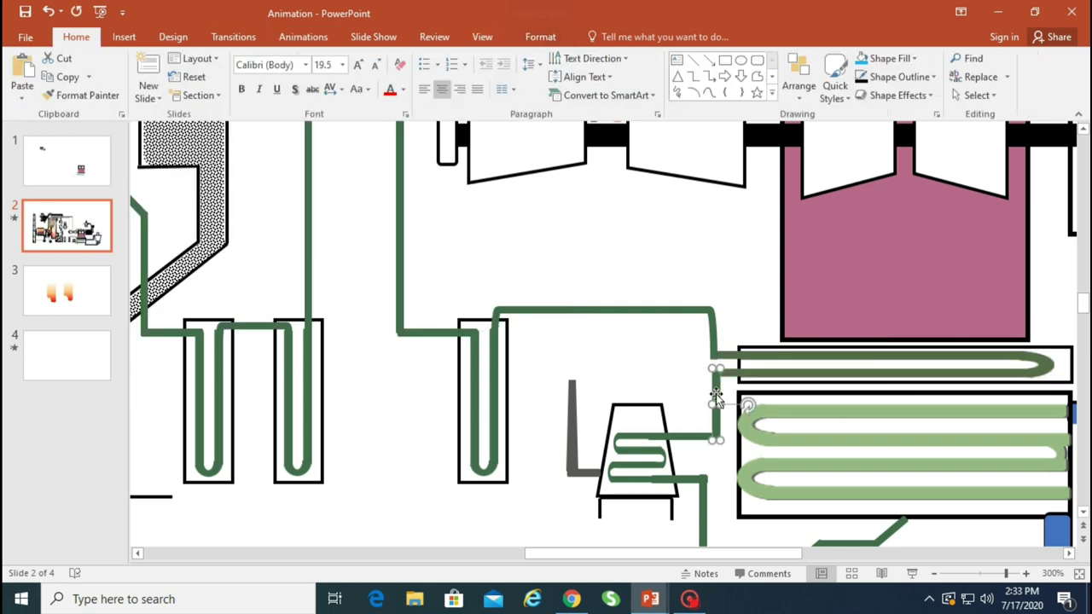
left_click(731, 294)
left_click(717, 389)
left_click(554, 38)
left_click(316, 38)
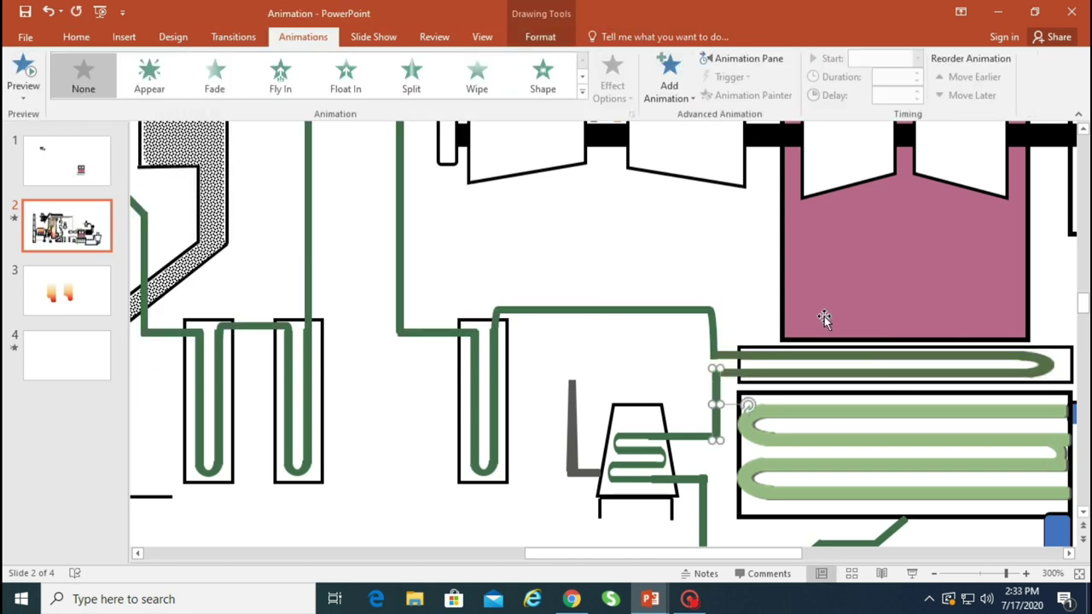
left_click(472, 79)
left_click(613, 90)
left_click(646, 249)
left_click(24, 97)
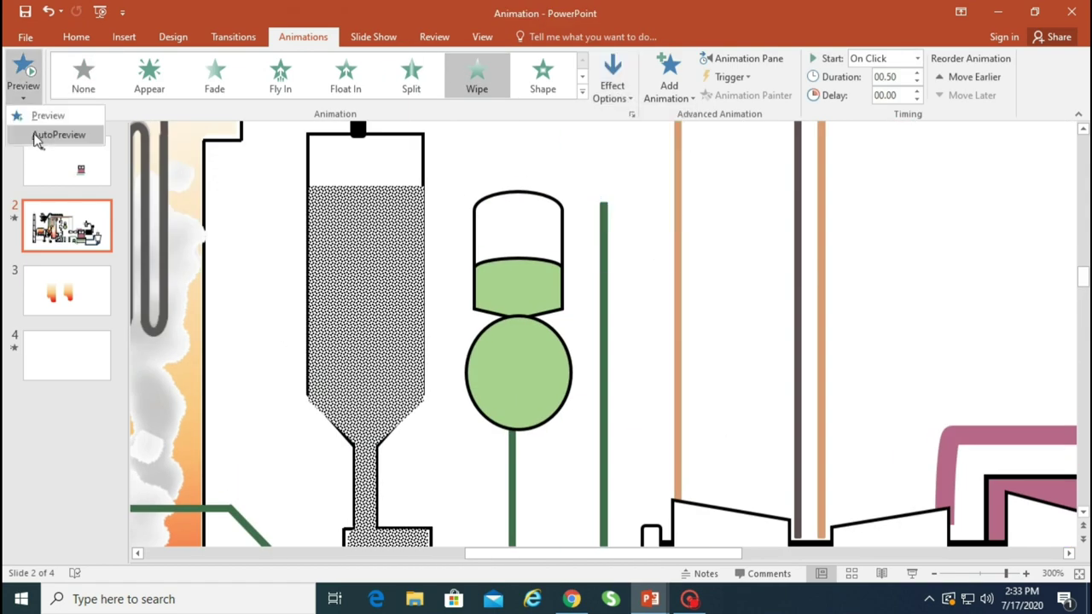
left_click(37, 138)
Apply a Wipe animation to the next green pipe section beside the condenser box and open its direction options.
scroll(970, 328, "down", 7)
scroll(971, 327, "down", 3)
left_click(755, 378)
left_click(475, 77)
left_click(627, 91)
left_click(646, 212)
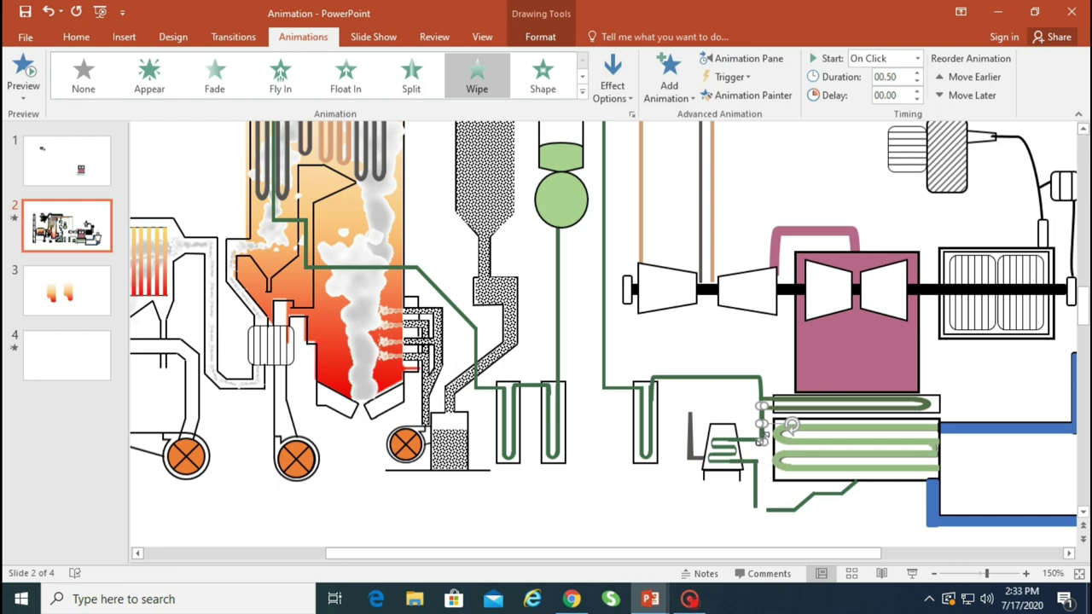
left_click(881, 107)
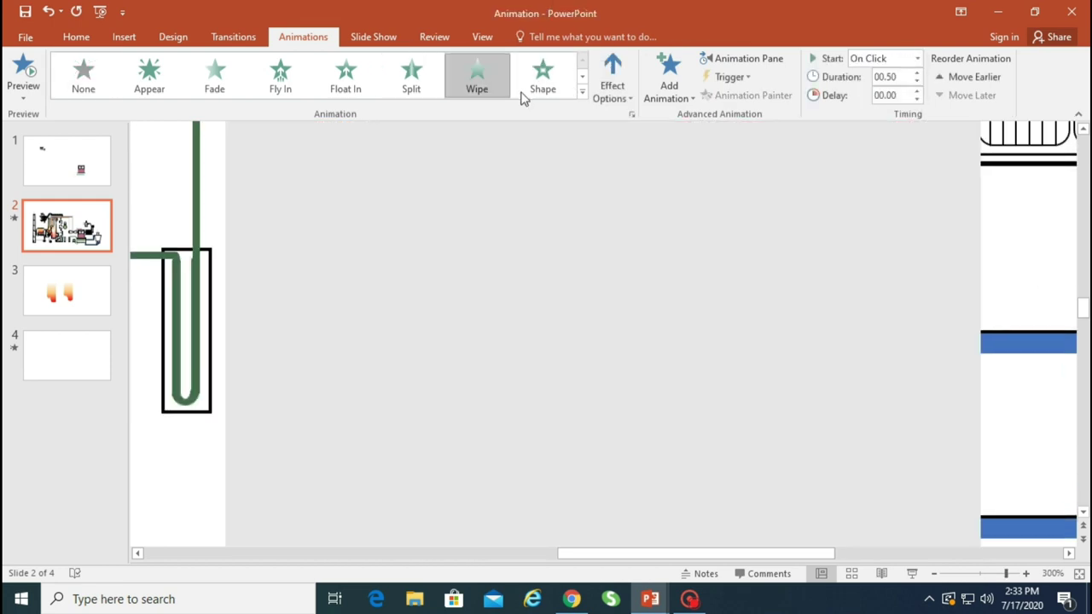
left_click(621, 94)
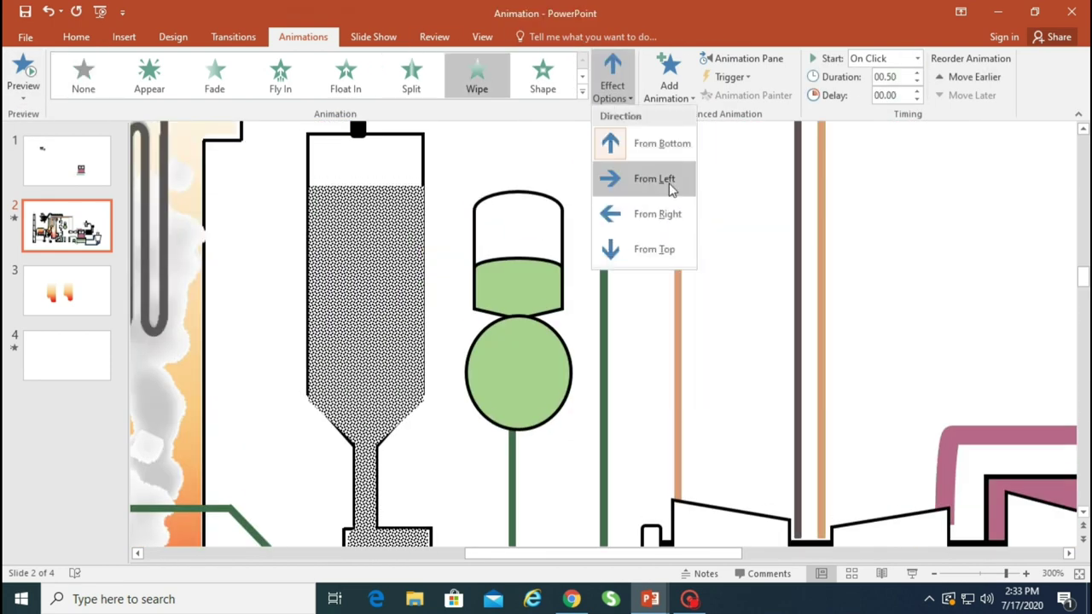